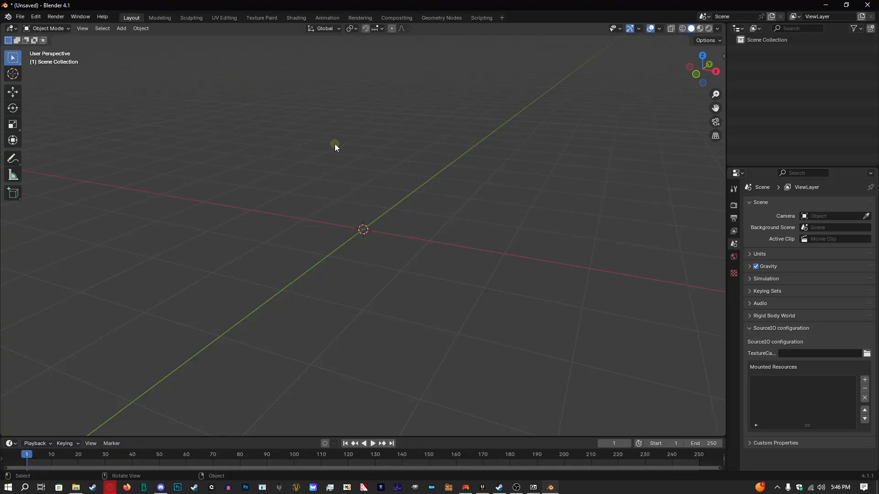
Import the engram_101.fbx model from the Model folder into the empty scene as FBX.
{"action": "left_click", "coordinate": [21, 16]}
{"action": "mouse_move", "coordinate": [71, 150]}
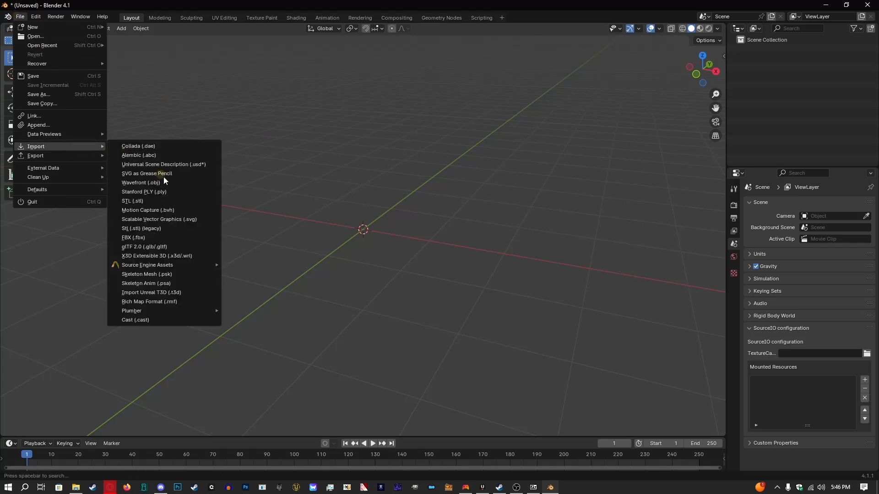
{"action": "left_click", "coordinate": [154, 238]}
{"action": "left_click", "coordinate": [344, 191]}
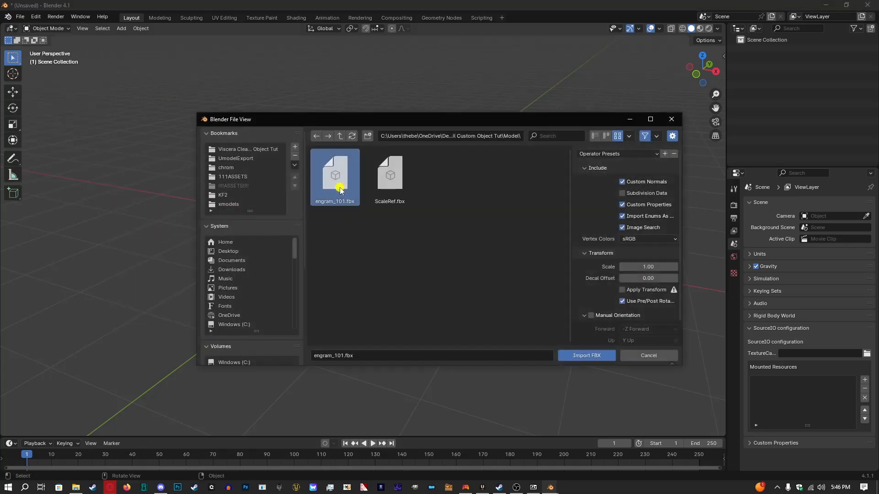
{"action": "double_click", "coordinate": [340, 189]}
Import the ScaleRef.fbx character into the same scene as a size reference.
{"action": "left_click", "coordinate": [20, 17]}
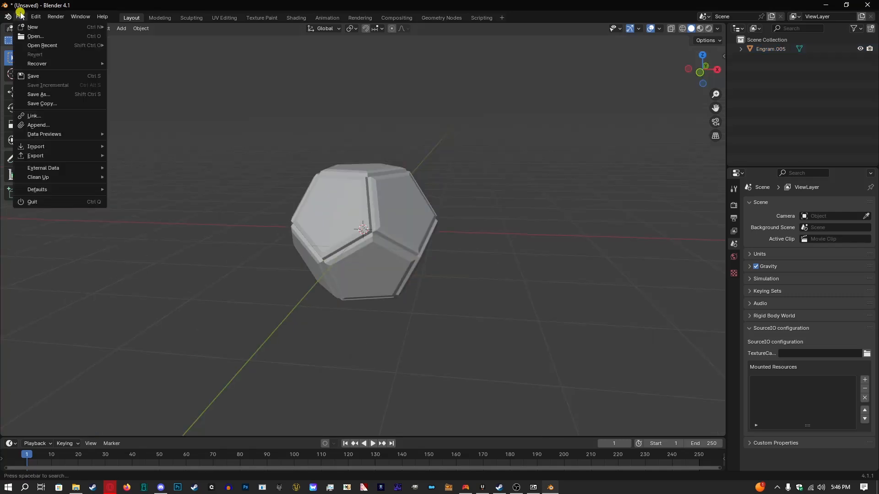
{"action": "left_click", "coordinate": [23, 18]}
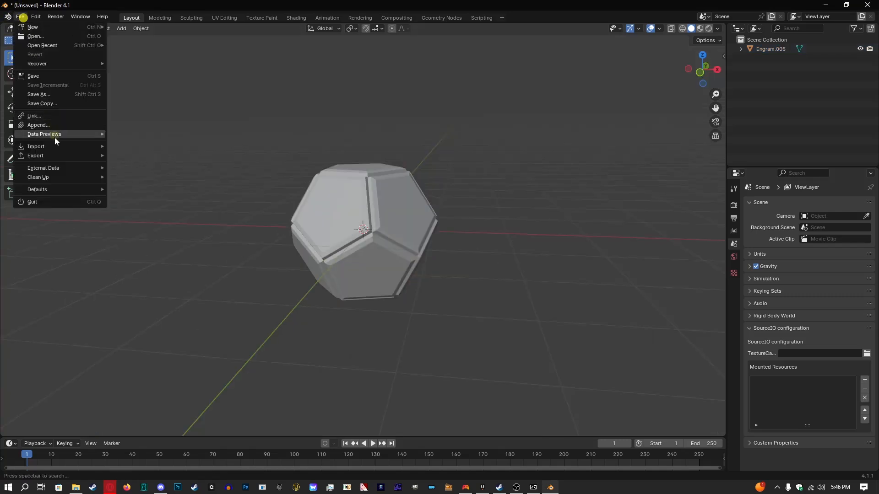
{"action": "mouse_move", "coordinate": [56, 145]}
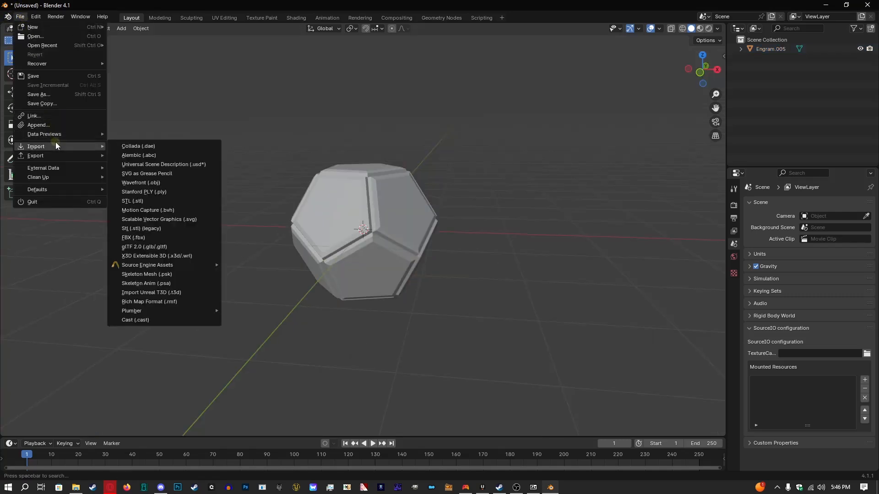
{"action": "left_click", "coordinate": [181, 238]}
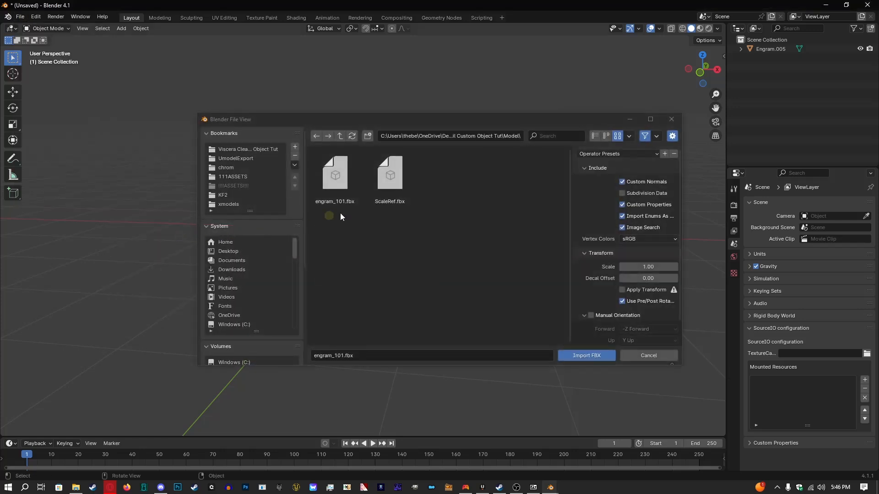
{"action": "left_click", "coordinate": [380, 190]}
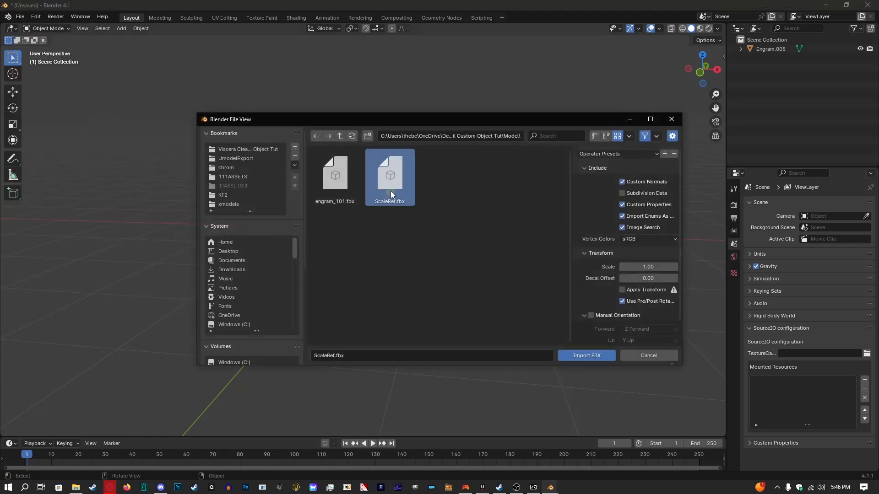
{"action": "double_click", "coordinate": [391, 191]}
Scale the engram model down uniformly to about 0.209, sizing it against the reference character.
{"action": "mouse_move", "coordinate": [702, 70]}
{"action": "left_mouse_down"}
{"action": "mouse_move", "coordinate": [25, 67]}
{"action": "mouse_move", "coordinate": [696, 78]}
{"action": "mouse_move", "coordinate": [685, 60]}
{"action": "mouse_move", "coordinate": [716, 62]}
{"action": "left_mouse_up"}
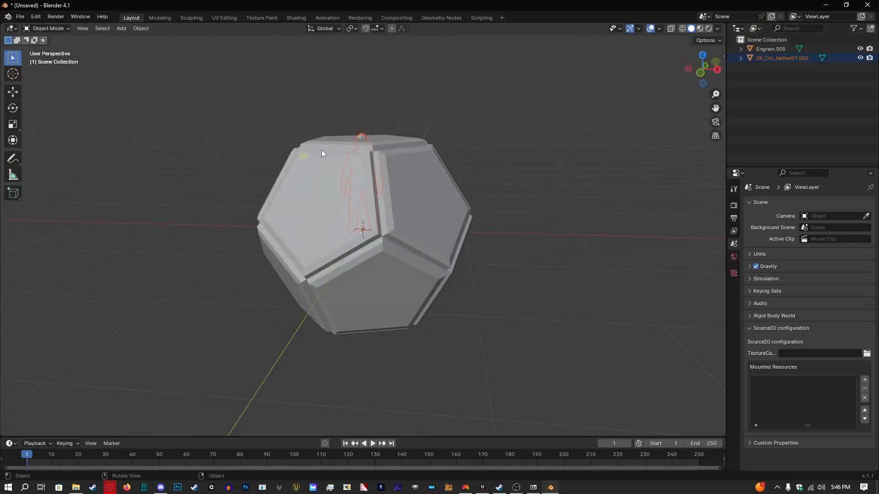
{"action": "left_click_drag", "start_coordinate": [712, 72], "coordinate": [635, 86]}
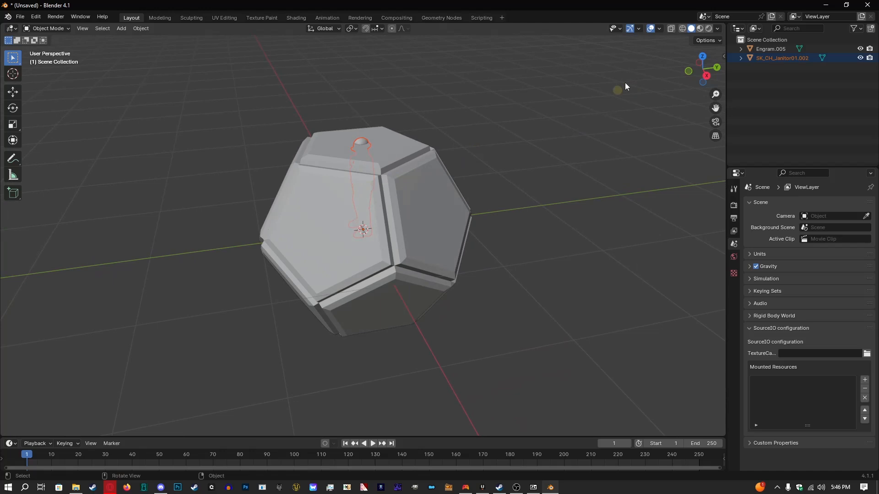
{"action": "left_click_drag", "start_coordinate": [696, 68], "coordinate": [52, 66]}
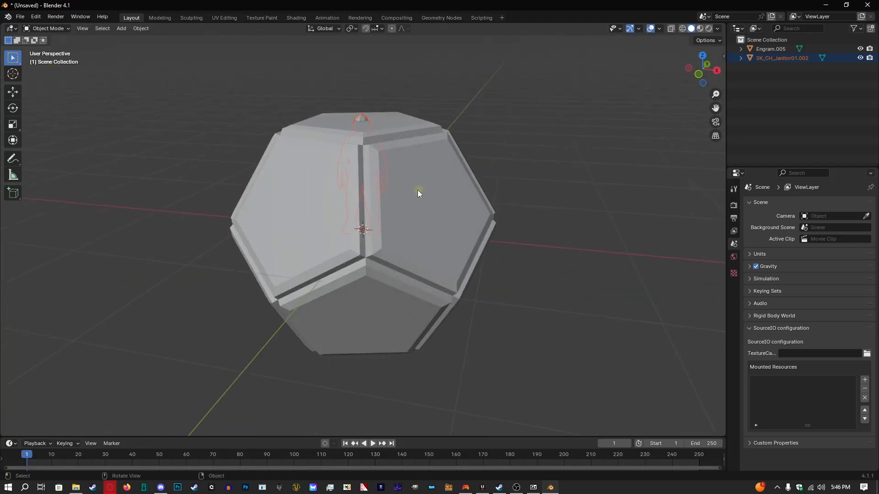
{"action": "left_click", "coordinate": [427, 172]}
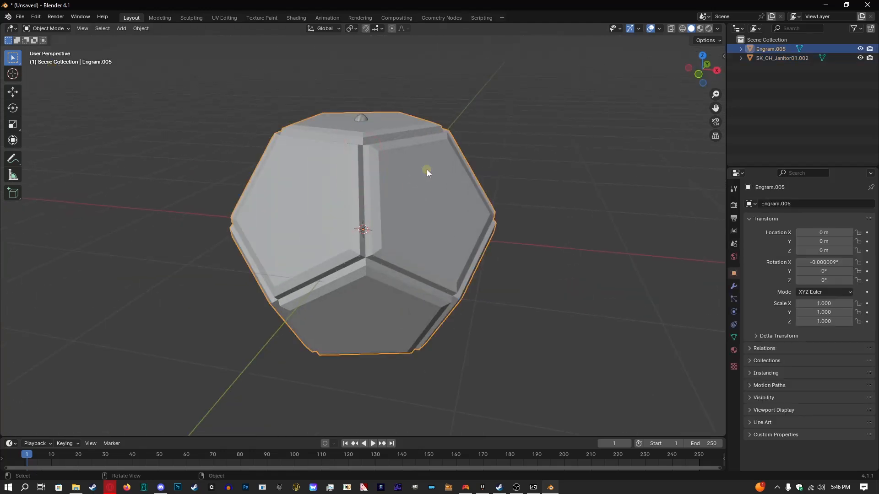
{"action": "key", "text": "s"}
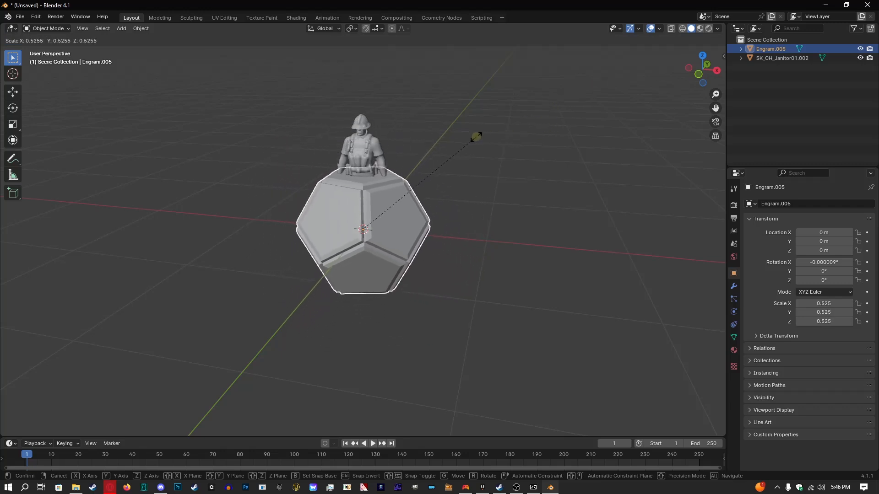
{"action": "left_click", "coordinate": [405, 189]}
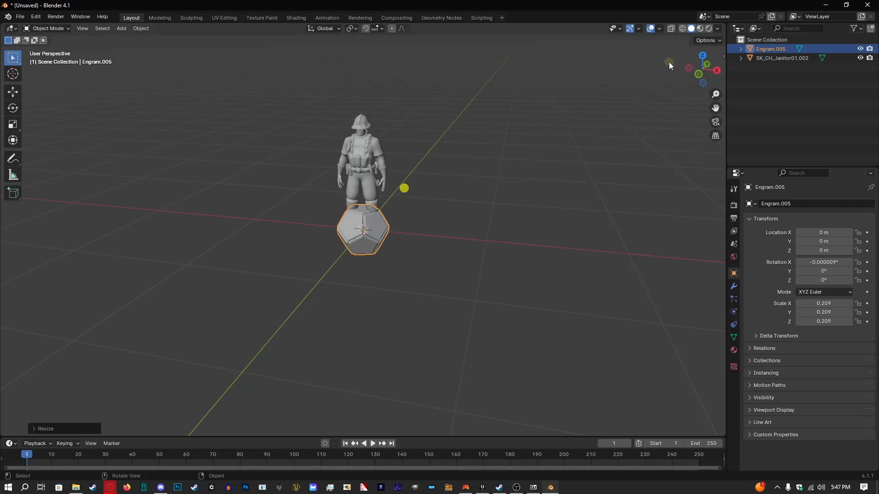
Delete the reference character and its hierarchy from the scene.
{"action": "left_click_drag", "start_coordinate": [701, 69], "coordinate": [705, 70]}
{"action": "left_click", "coordinate": [373, 133]}
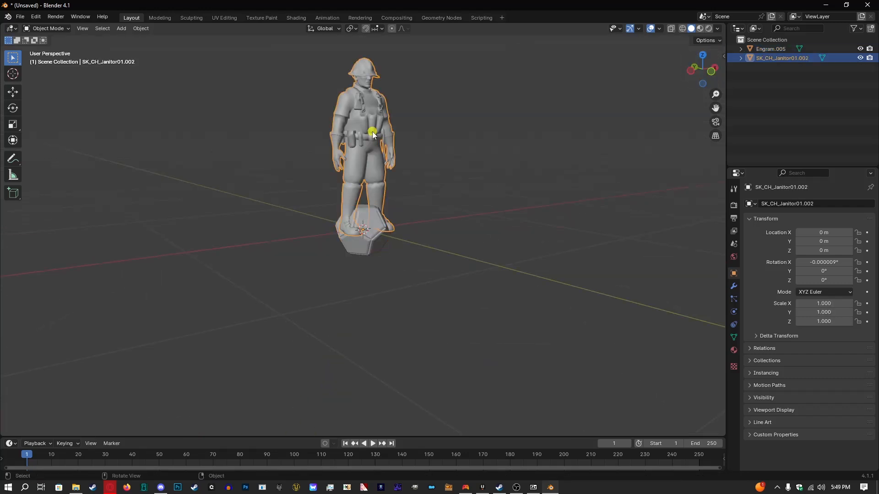
{"action": "right_click", "coordinate": [788, 59]}
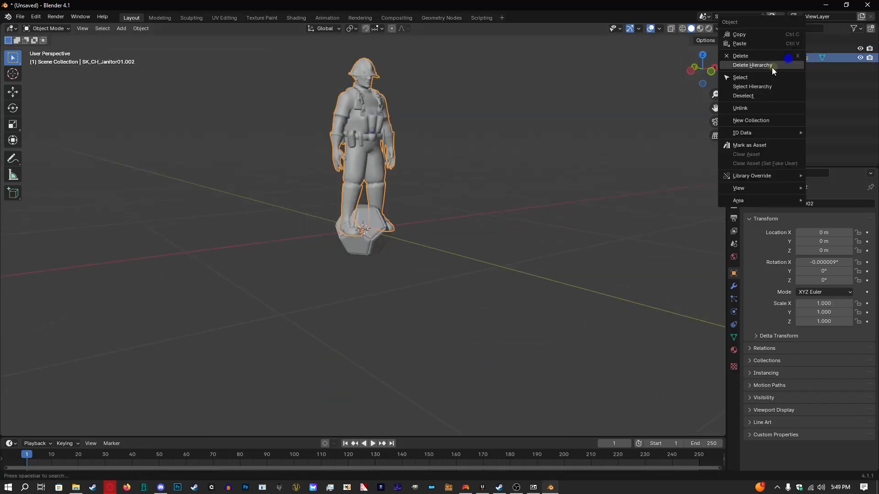
{"action": "left_click", "coordinate": [773, 70]}
Export the scaled engram model as FBX to Engram.fbx in the tutorial's Model folder.
{"action": "left_click_drag", "start_coordinate": [710, 75], "coordinate": [693, 88]}
{"action": "scroll", "coordinate": [406, 163], "scroll_direction": "up", "scroll_amount": 2}
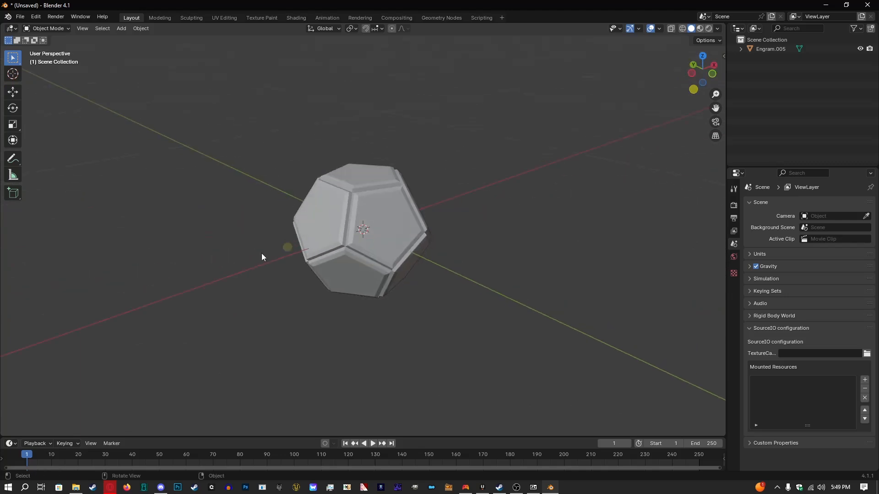
{"action": "left_click_drag", "start_coordinate": [702, 69], "coordinate": [277, 74]}
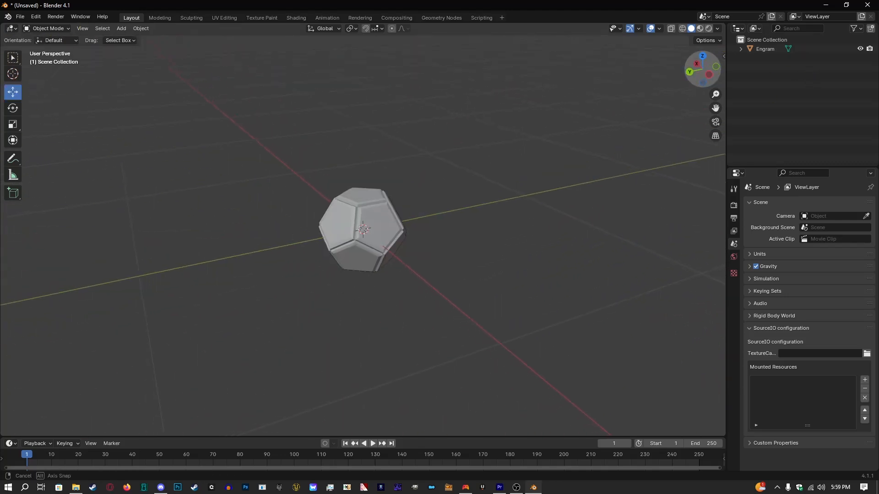
{"action": "left_click_drag", "start_coordinate": [702, 69], "coordinate": [572, 52]}
{"action": "left_click_drag", "start_coordinate": [15, 38], "coordinate": [99, 74]}
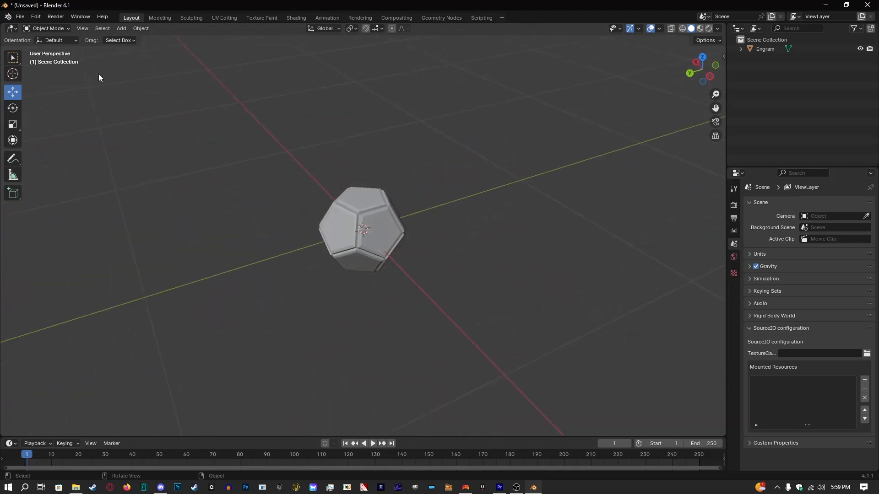
{"action": "left_click", "coordinate": [26, 18]}
{"action": "mouse_move", "coordinate": [48, 154]}
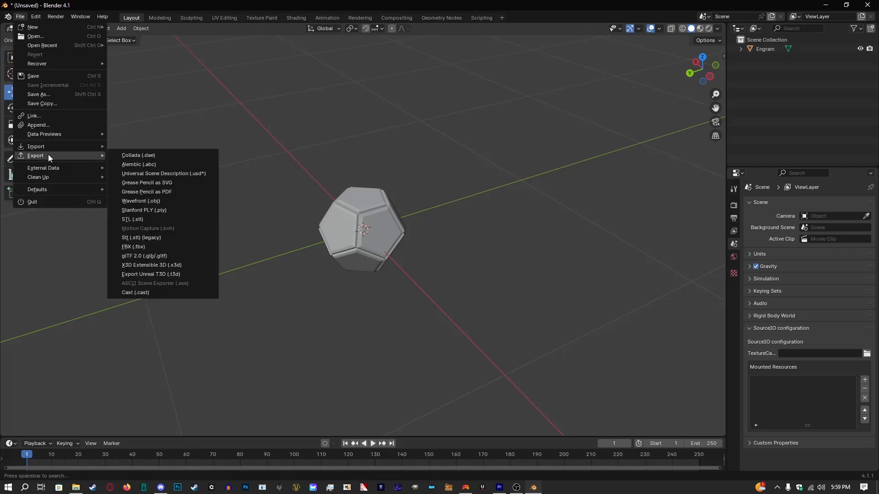
{"action": "left_click", "coordinate": [149, 246]}
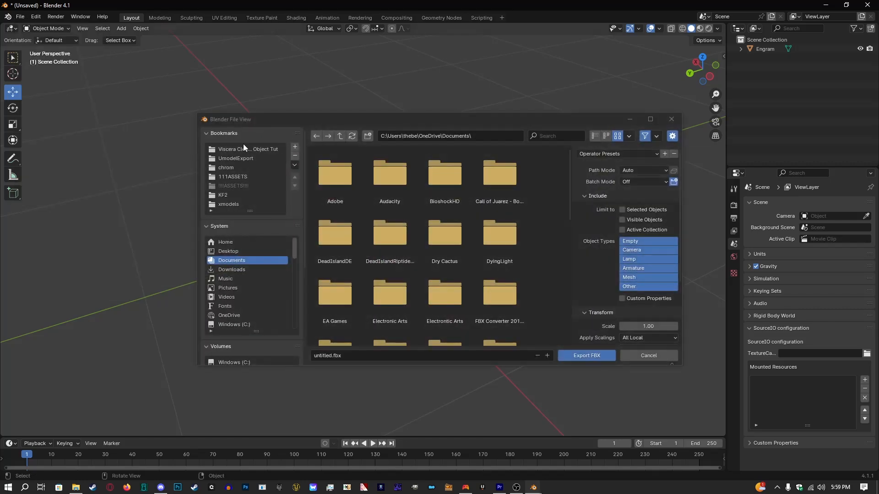
{"action": "double_click", "coordinate": [339, 177]}
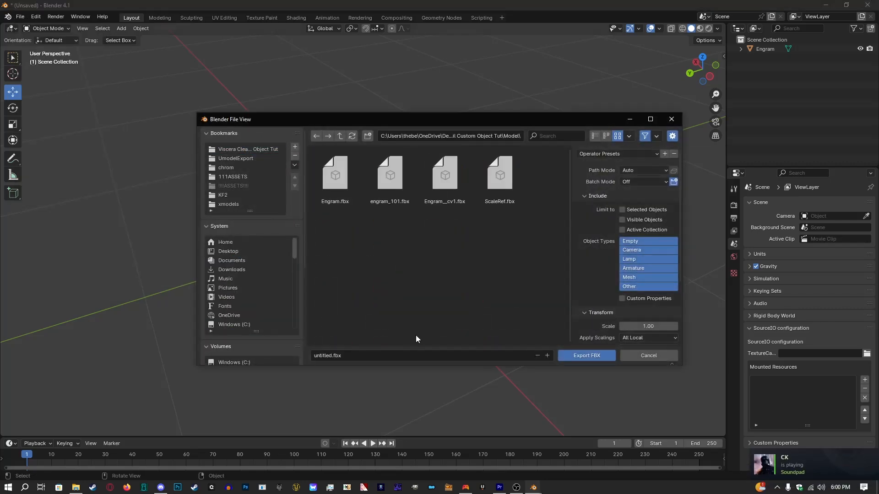
{"action": "left_click", "coordinate": [363, 356]}
{"action": "double_click", "coordinate": [346, 194]}
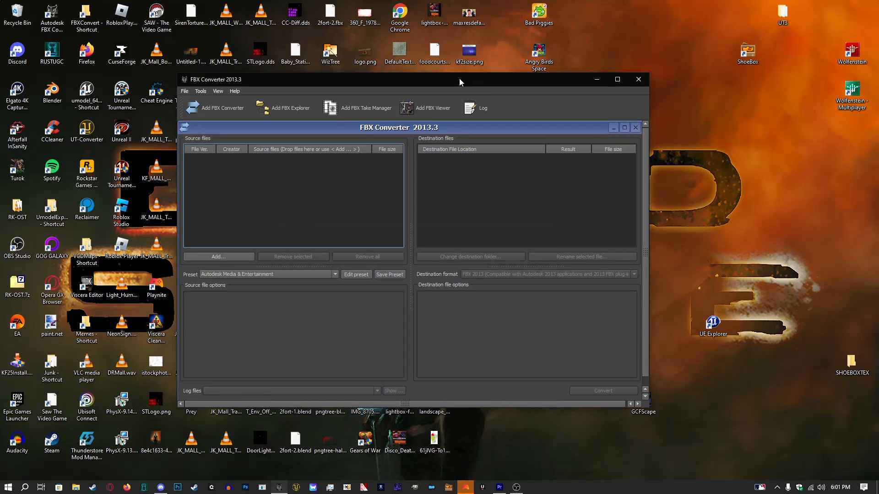
In FBX Converter, add Engram.fbx as the source file and convert it to the FBX 2013 format.
{"action": "left_click", "coordinate": [218, 256]}
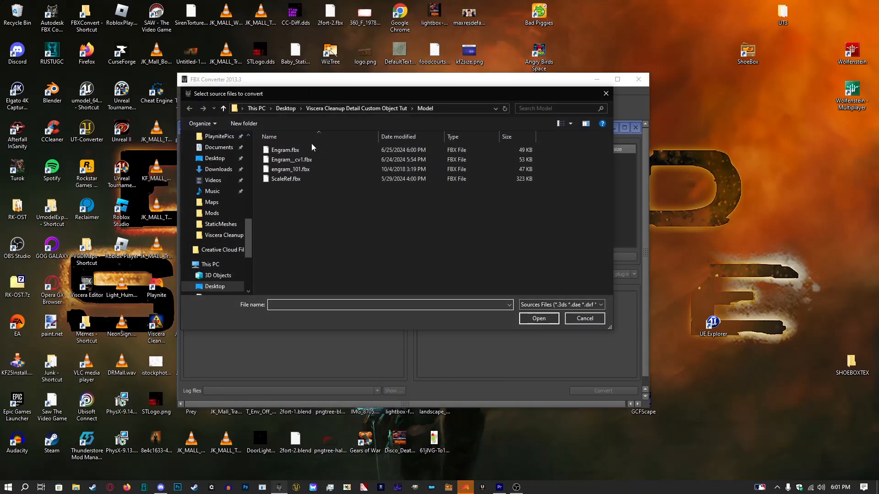
{"action": "double_click", "coordinate": [321, 148]}
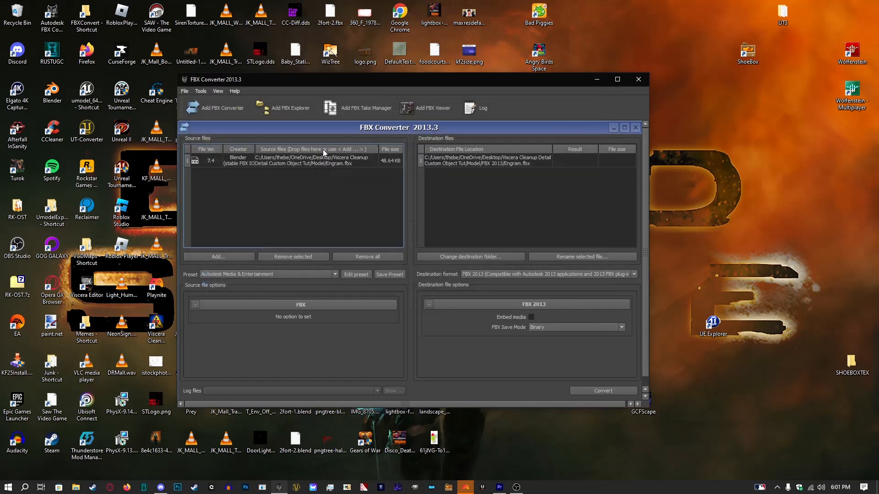
{"action": "left_click", "coordinate": [612, 391]}
Switch to Unreal Development Kit and create a new package named objecttutorial using the AnimSet factory, closing the AnimSet editor.
{"action": "mouse_move", "coordinate": [486, 489]}
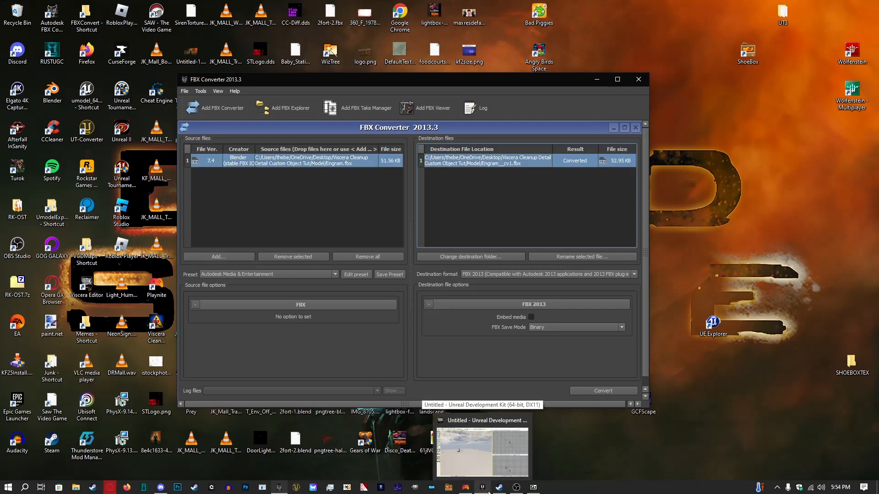
{"action": "left_click", "coordinate": [489, 492]}
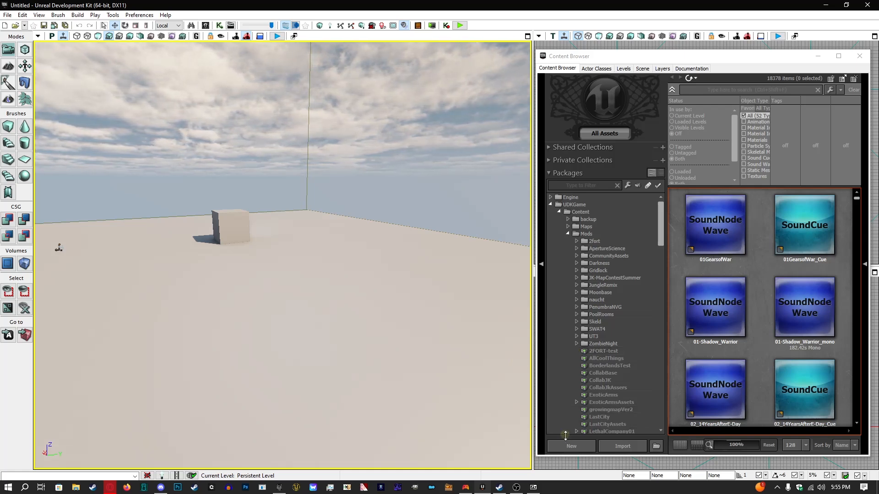
{"action": "left_click", "coordinate": [591, 446]}
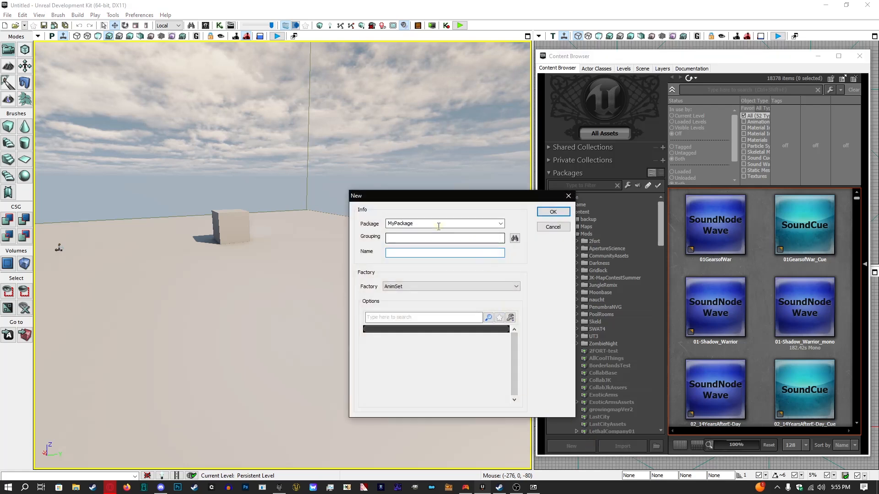
{"action": "double_click", "coordinate": [438, 225]}
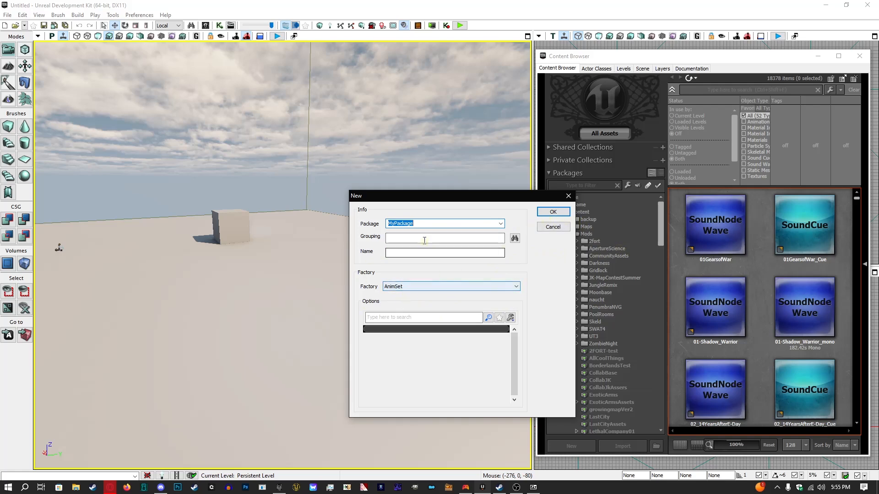
{"action": "left_click", "coordinate": [416, 224]}
{"action": "double_click", "coordinate": [428, 223]}
{"action": "type", "text": "objecttutorial"}
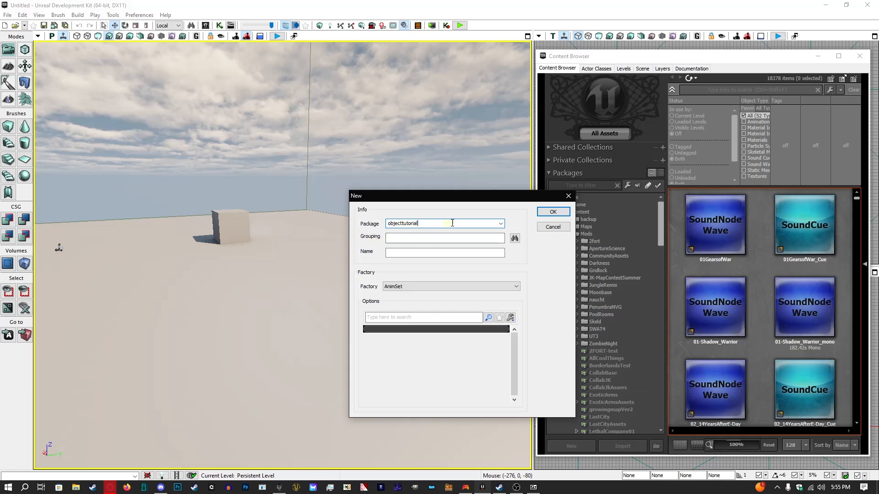
{"action": "left_click", "coordinate": [553, 212]}
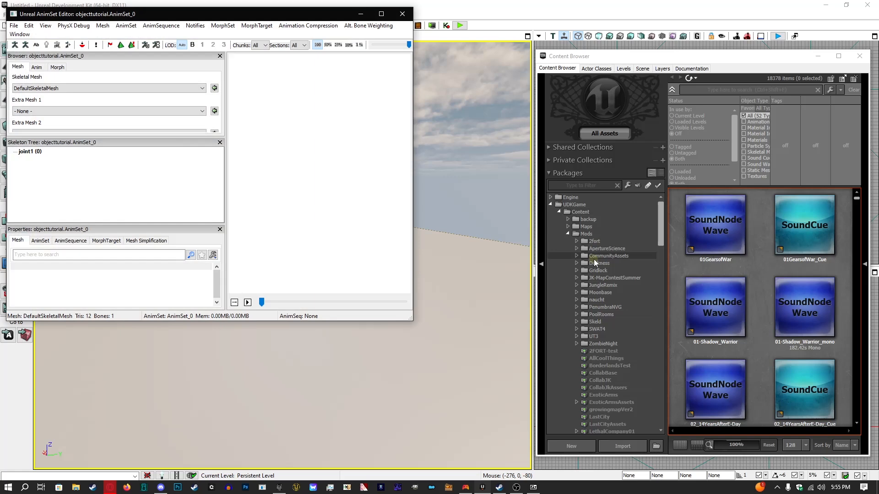
{"action": "left_click", "coordinate": [400, 13]}
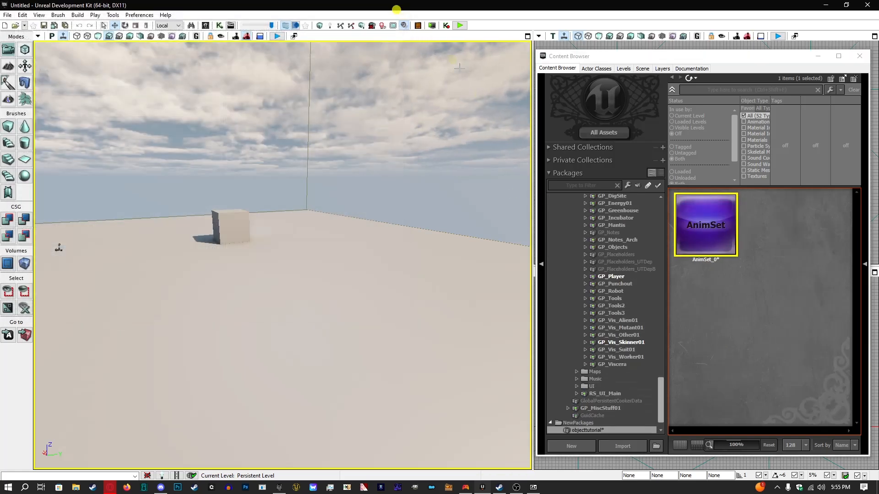
Save the objecttutorial package as objecttutorial.upk in the Mods folder inside UDKGame's Content folder.
{"action": "right_click", "coordinate": [578, 431]}
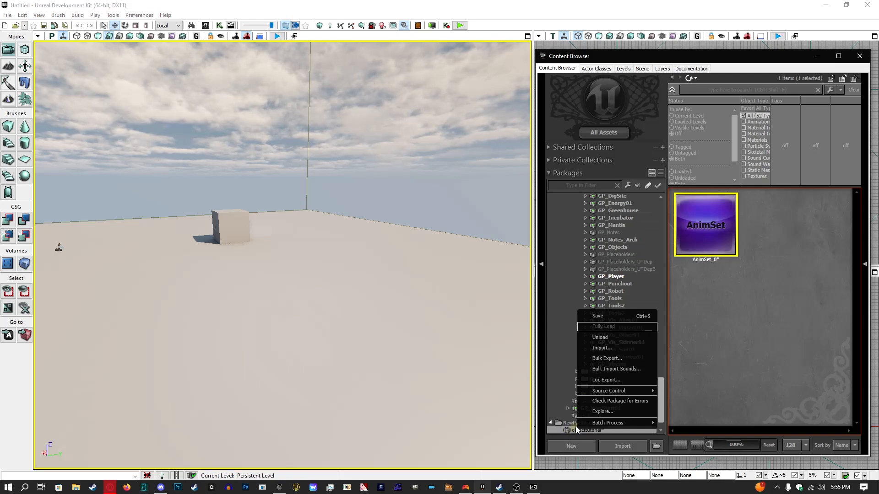
{"action": "left_click", "coordinate": [617, 317]}
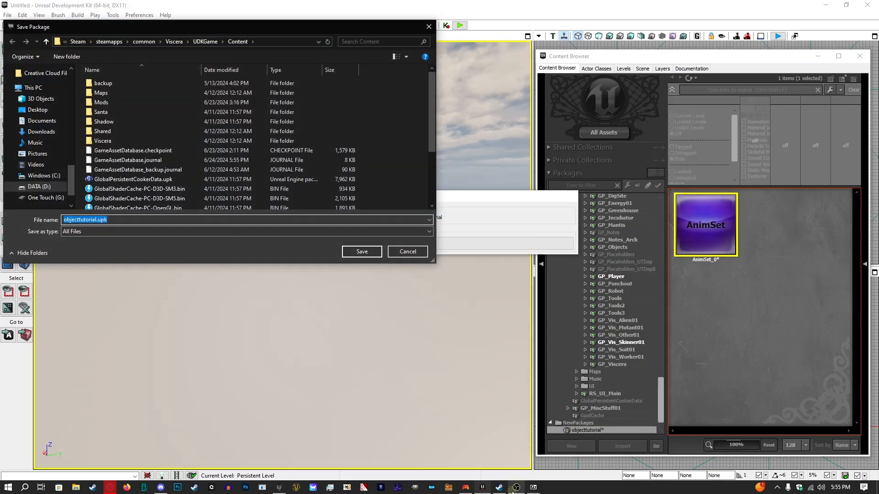
{"action": "left_click", "coordinate": [516, 487]}
{"action": "left_click", "coordinate": [474, 7]}
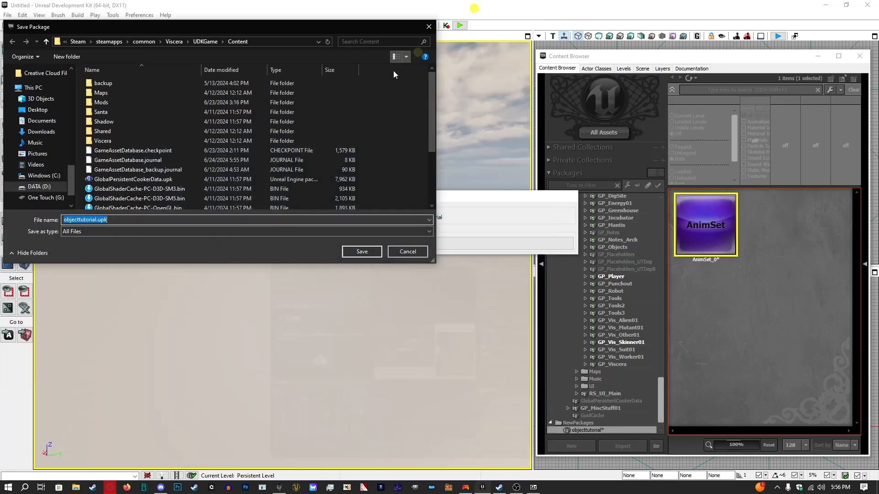
{"action": "left_click", "coordinate": [129, 105]}
{"action": "double_click", "coordinate": [129, 105]}
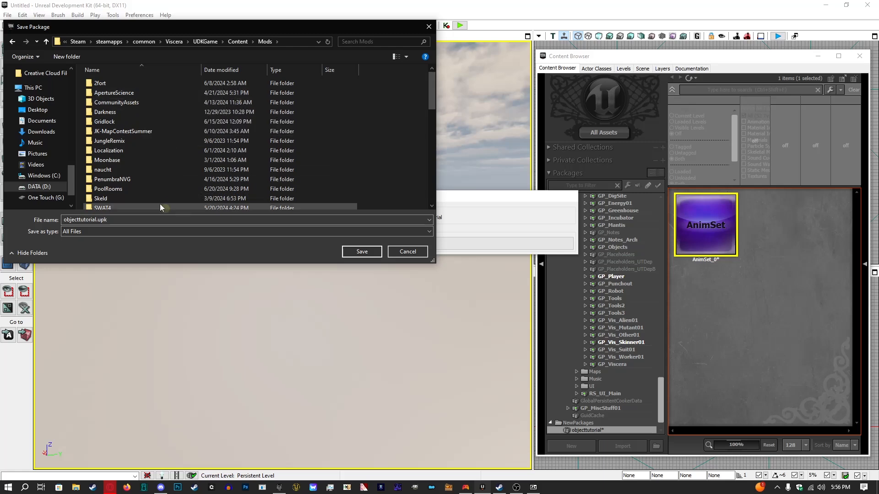
{"action": "left_click", "coordinate": [356, 251]}
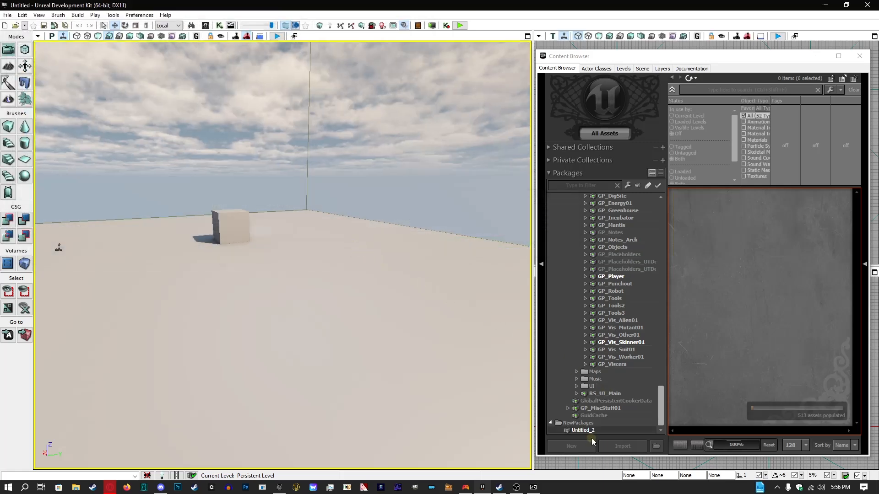
Locate the saved objecttutorial package under Mods and show its contents.
{"action": "scroll", "coordinate": [611, 403], "scroll_direction": "up", "scroll_amount": 8}
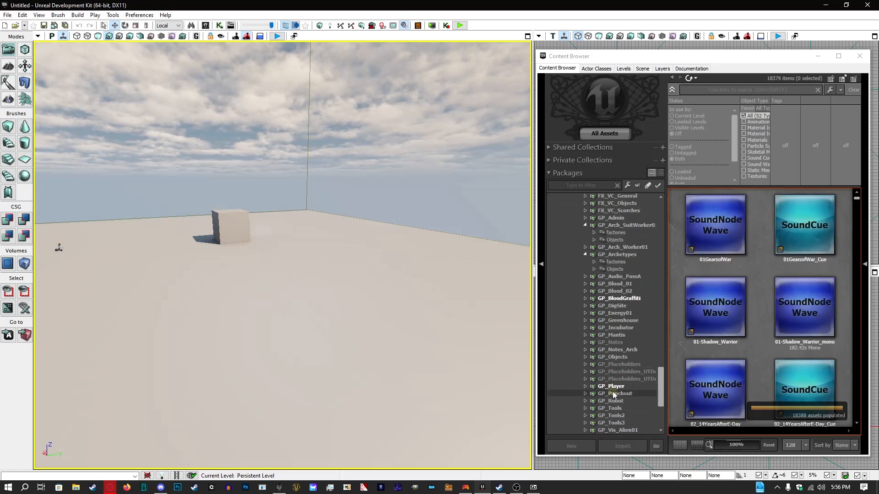
{"action": "scroll", "coordinate": [615, 392], "scroll_direction": "up", "scroll_amount": 15}
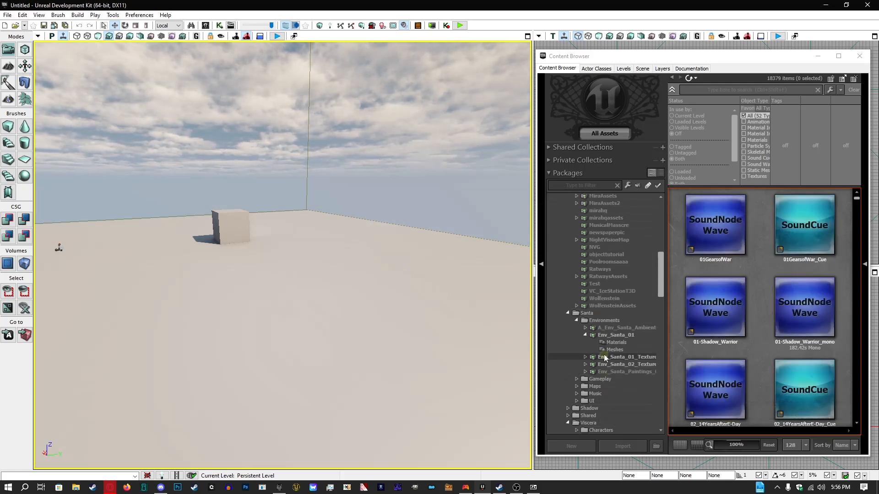
{"action": "scroll", "coordinate": [604, 358], "scroll_direction": "down", "scroll_amount": 7}
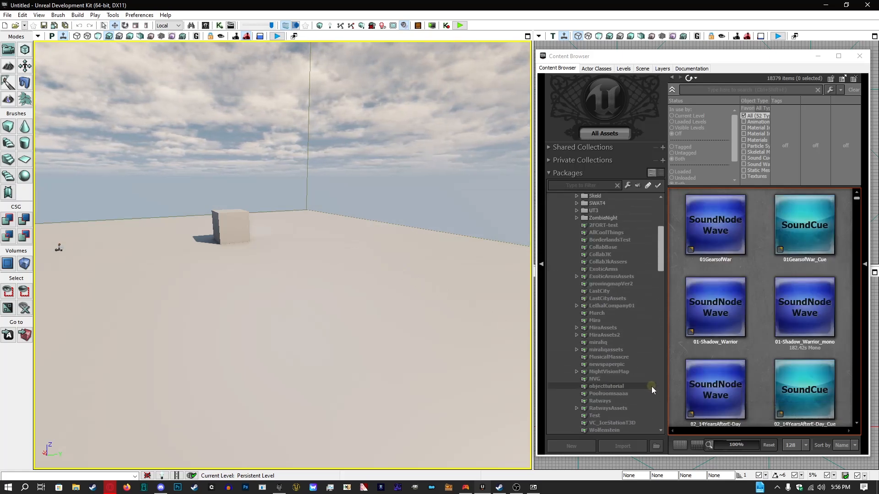
{"action": "scroll", "coordinate": [650, 387], "scroll_direction": "up", "scroll_amount": 2}
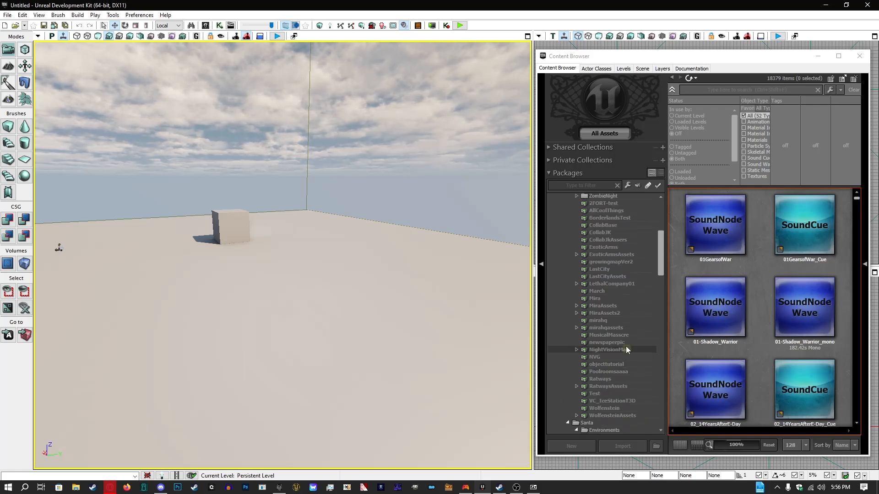
{"action": "left_click", "coordinate": [615, 364]}
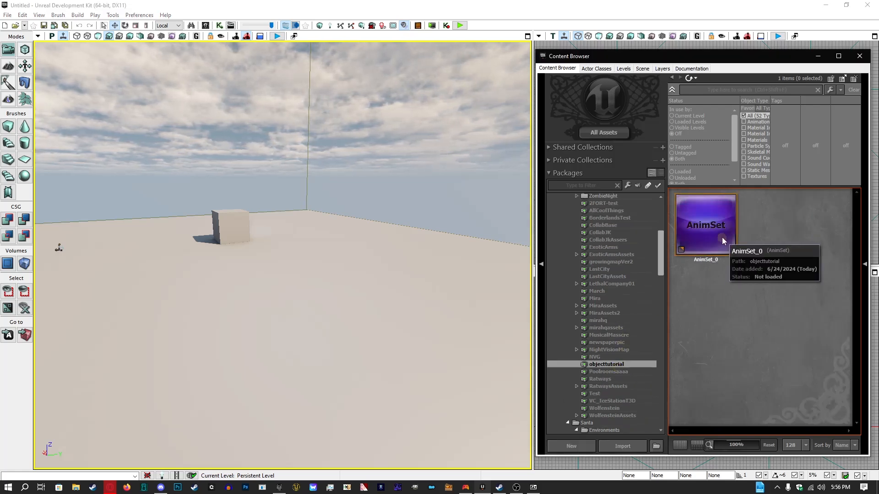
{"action": "right_click", "coordinate": [712, 322]}
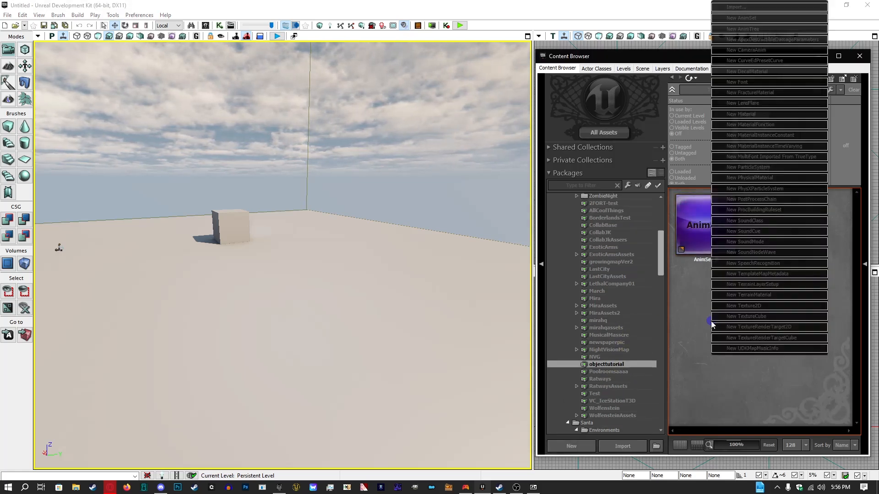
{"action": "left_click", "coordinate": [692, 277]}
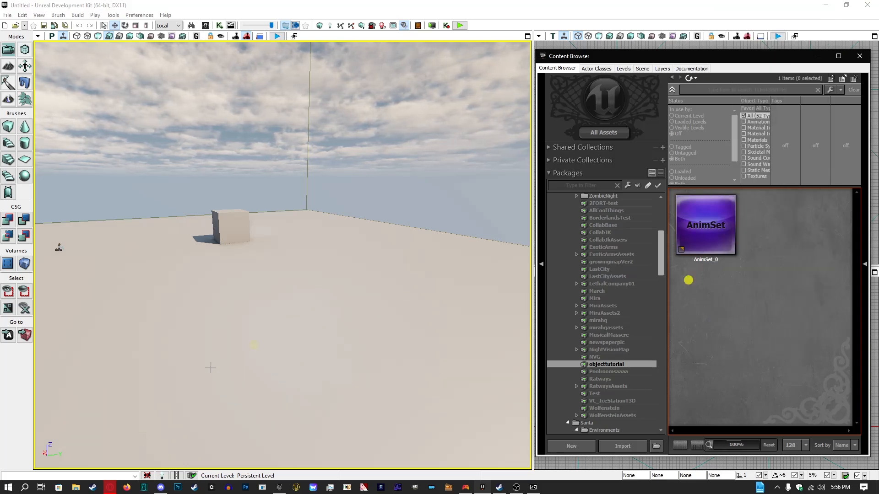
Import Engram__cv1.fbx from the Model folder into objecttutorial as a static mesh named SM_Engram, with the grouping Static.
{"action": "left_click", "coordinate": [76, 488]}
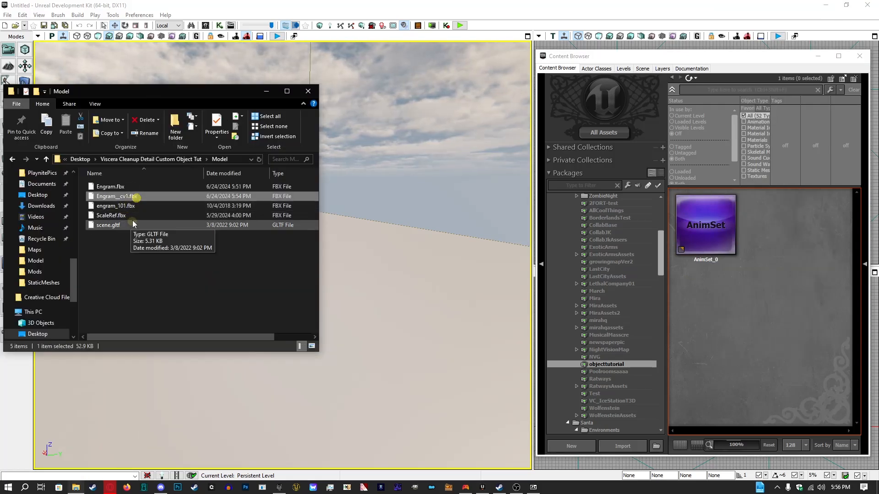
{"action": "left_click_drag", "start_coordinate": [117, 197], "coordinate": [782, 298]}
{"action": "left_click", "coordinate": [442, 156]}
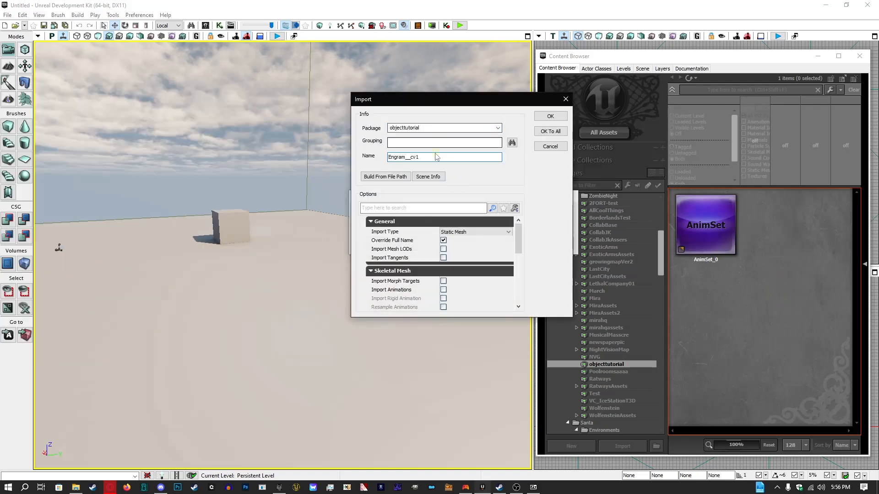
{"action": "double_click", "coordinate": [397, 157]}
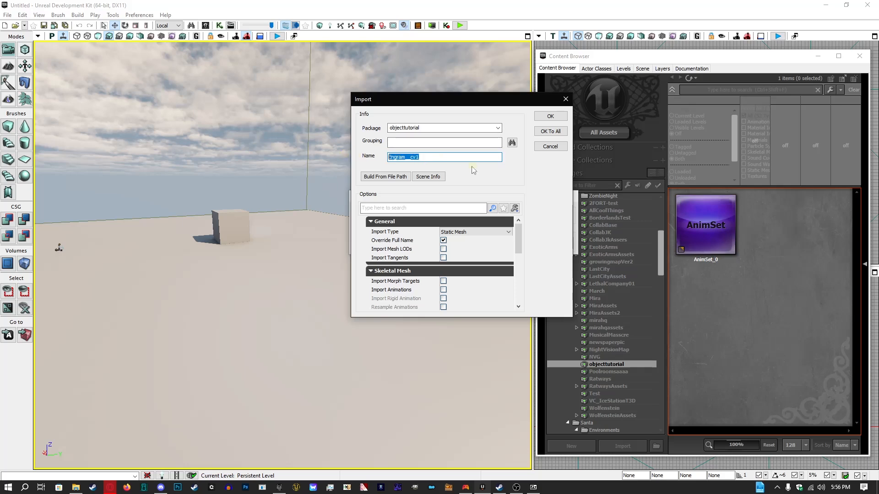
{"action": "type", "text": "SM_"}
{"action": "left_click", "coordinate": [424, 143]}
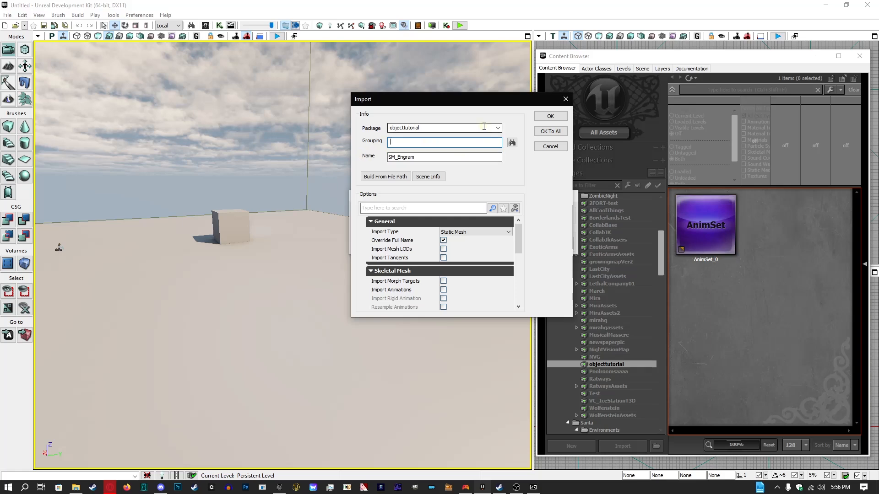
{"action": "type", "text": "Static"}
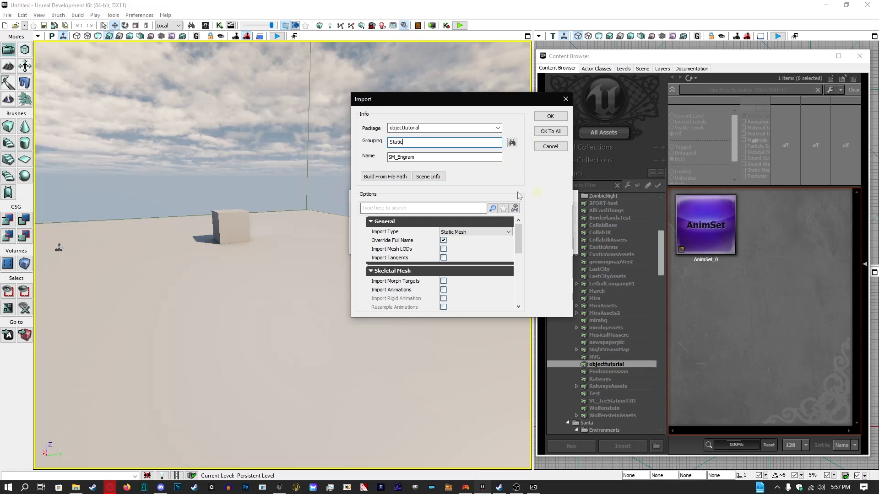
{"action": "left_click", "coordinate": [550, 116]}
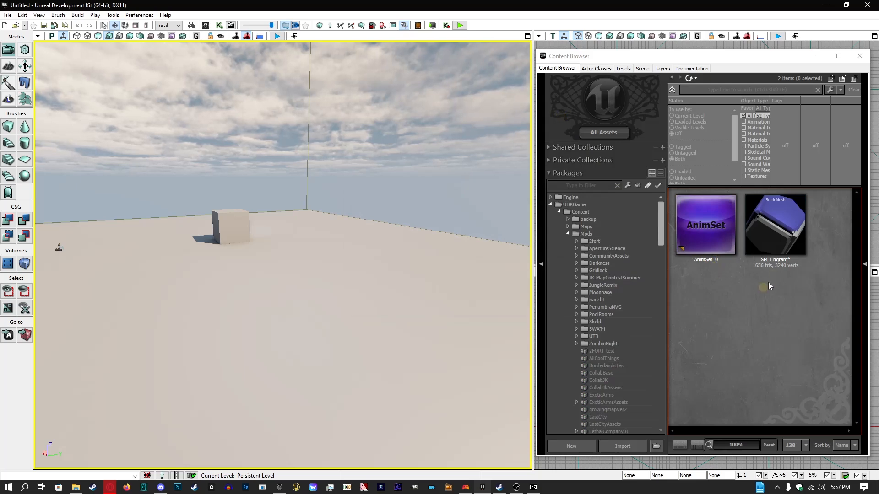
Open SM_Engram in the Static Mesh Editor and add a 6DOP simplified collision to it.
{"action": "double_click", "coordinate": [778, 233]}
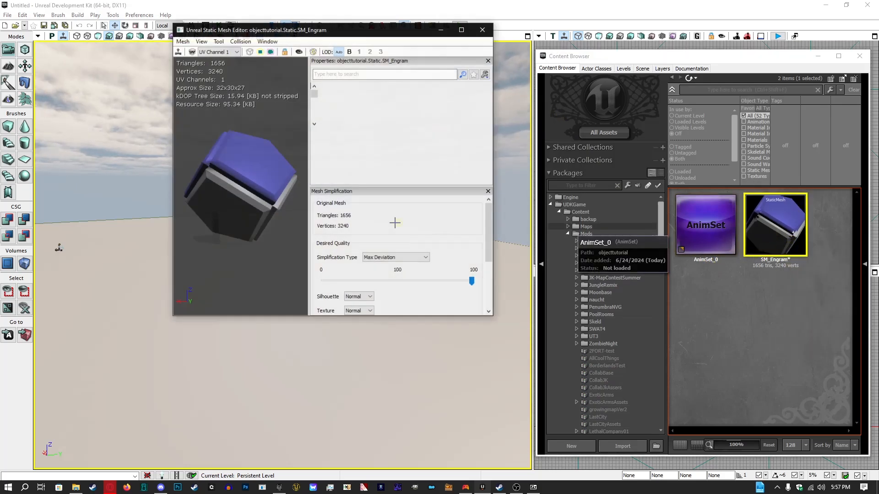
{"action": "left_click", "coordinate": [262, 55]}
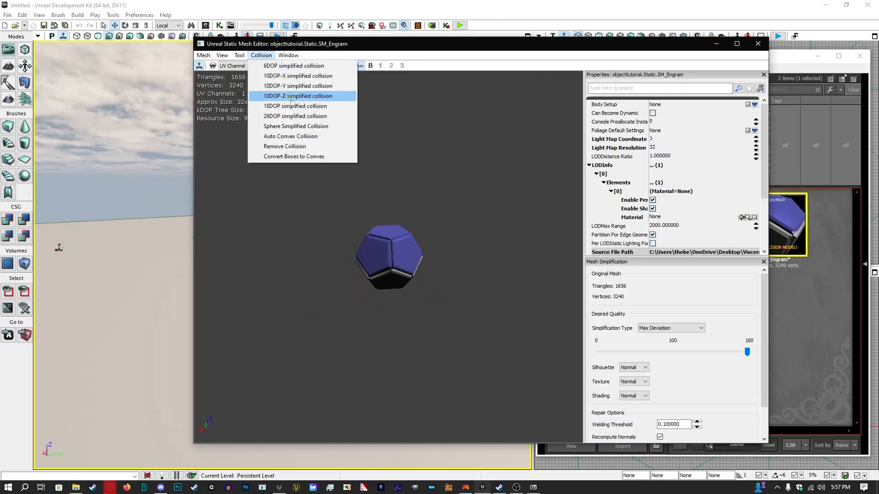
{"action": "left_click", "coordinate": [329, 66]}
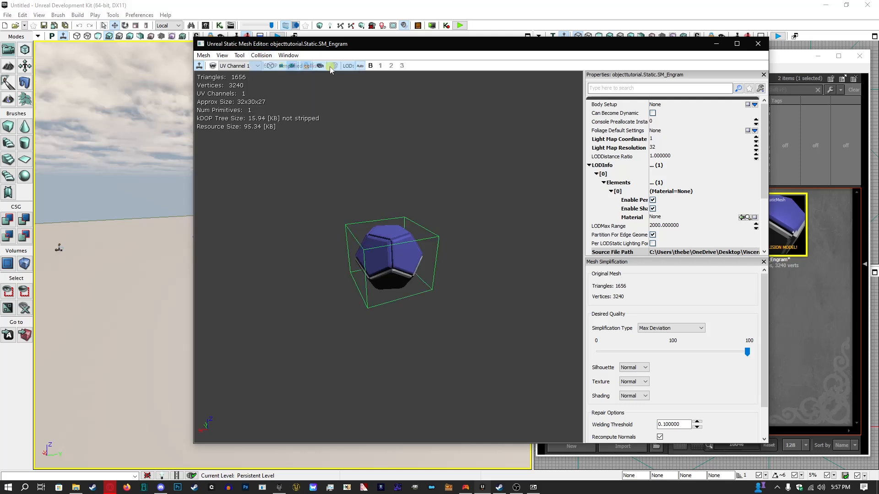
{"action": "mouse_move", "coordinate": [459, 262]}
{"action": "left_mouse_down"}
{"action": "mouse_move", "coordinate": [433, 235]}
{"action": "mouse_move", "coordinate": [452, 265]}
{"action": "mouse_move", "coordinate": [451, 256]}
{"action": "left_mouse_up"}
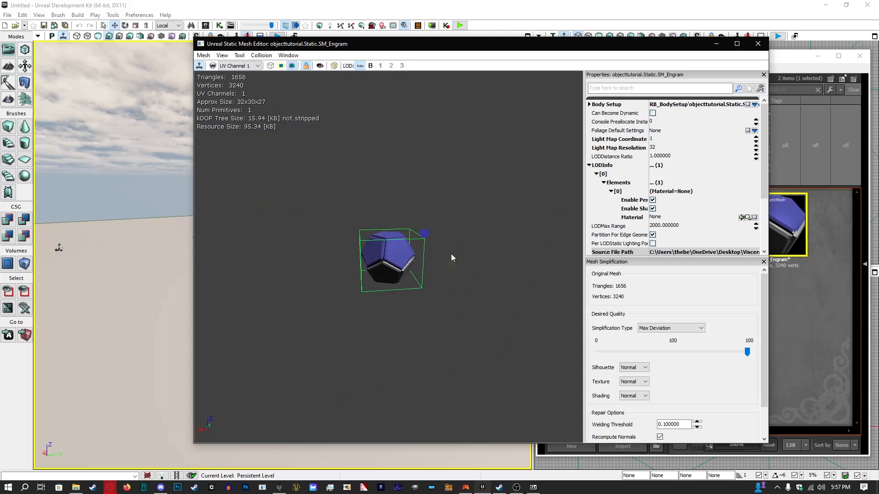
Try the 10DOP-X and 10DOP-Z simplified collisions on SM_Engram, replacing the existing collision each time.
{"action": "left_click", "coordinate": [261, 55]}
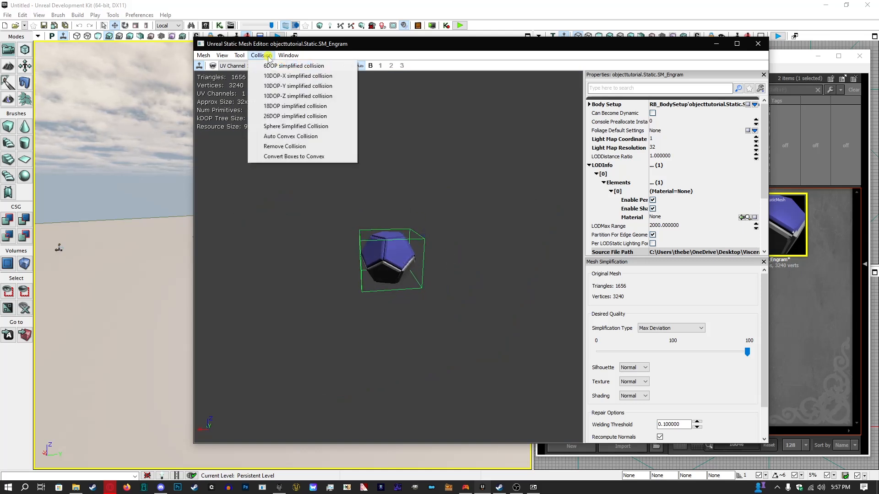
{"action": "left_click", "coordinate": [294, 76]}
{"action": "left_click", "coordinate": [450, 265]}
{"action": "left_click_drag", "start_coordinate": [464, 226], "coordinate": [438, 233]}
{"action": "left_click", "coordinate": [261, 55]}
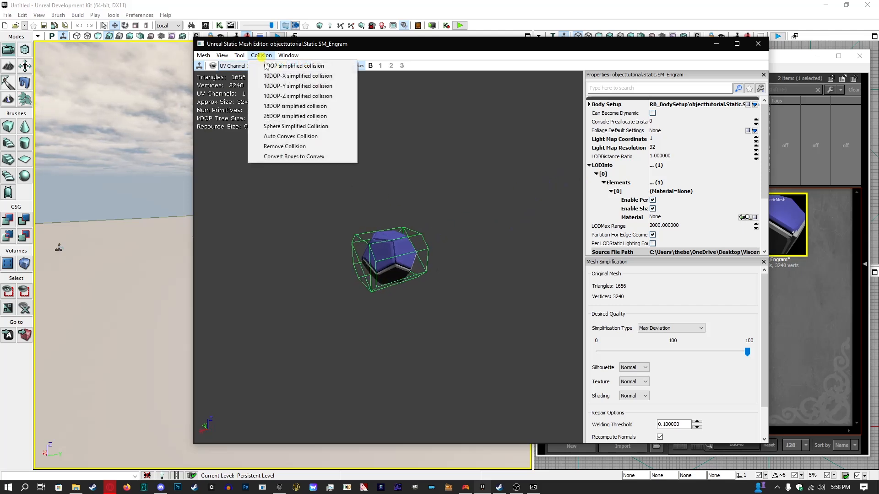
{"action": "left_click", "coordinate": [281, 96]}
{"action": "left_click", "coordinate": [450, 266]}
{"action": "left_click_drag", "start_coordinate": [393, 244], "coordinate": [387, 176]}
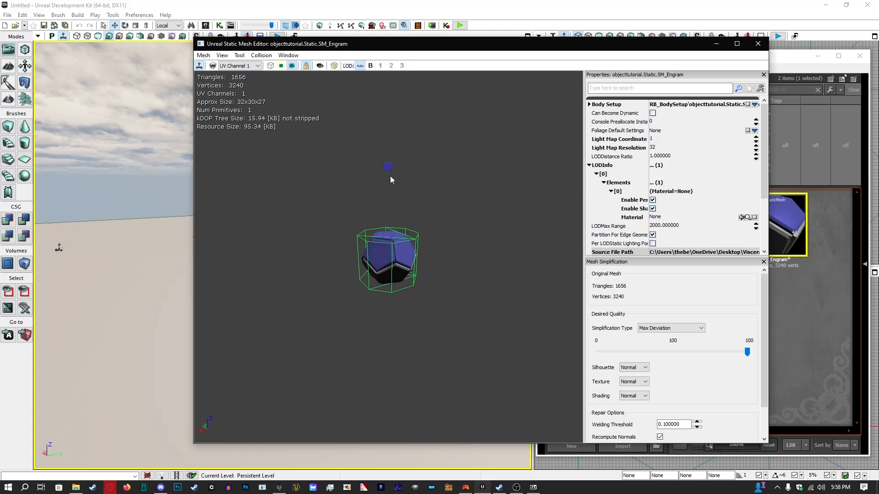
Try the 18DOP and 26DOP simplified collisions on SM_Engram, replacing the existing collision each time.
{"action": "left_click", "coordinate": [260, 56]}
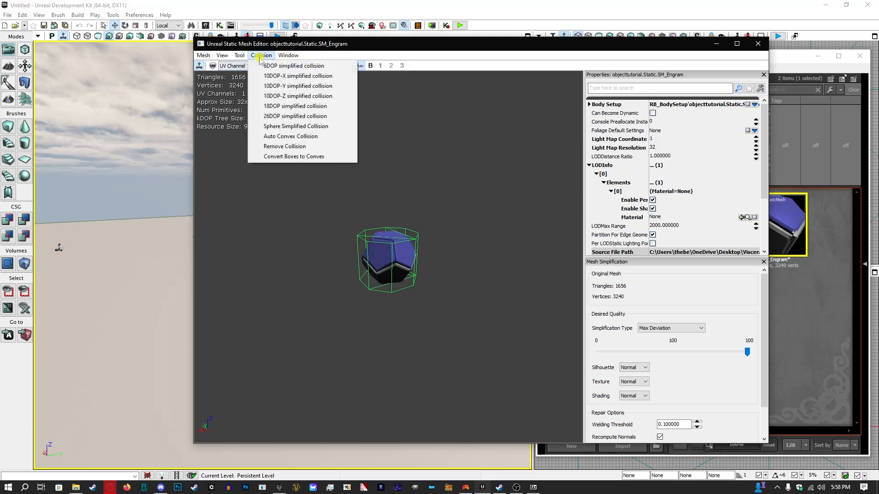
{"action": "left_click", "coordinate": [313, 107]}
{"action": "left_click", "coordinate": [455, 265]}
{"action": "left_click_drag", "start_coordinate": [455, 269], "coordinate": [318, 204]}
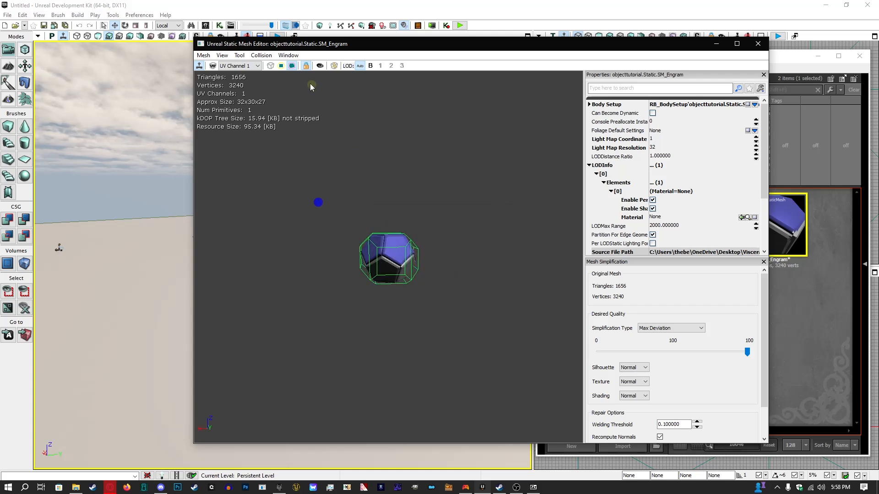
{"action": "left_click", "coordinate": [261, 56]}
{"action": "left_click", "coordinate": [291, 116]}
{"action": "left_click", "coordinate": [441, 265]}
{"action": "left_click_drag", "start_coordinate": [473, 238], "coordinate": [506, 289]}
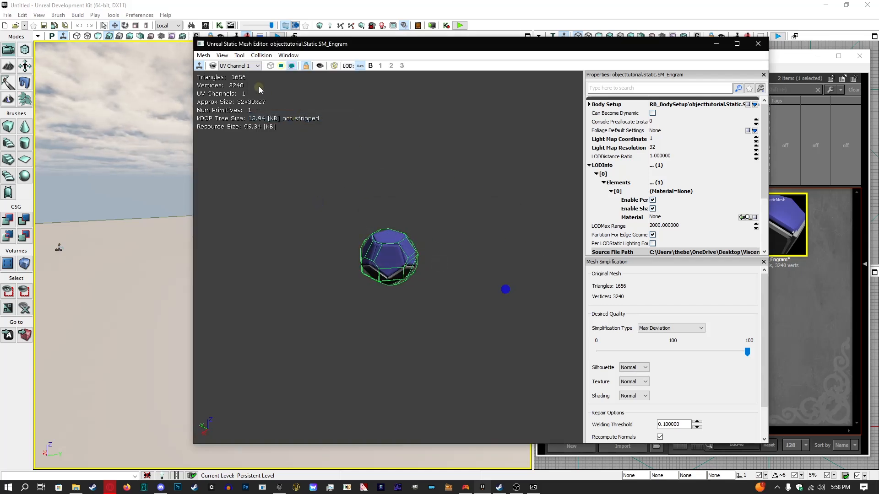
Try the sphere simplified collision on SM_Engram in place of the 26DOP one.
{"action": "left_click", "coordinate": [261, 55]}
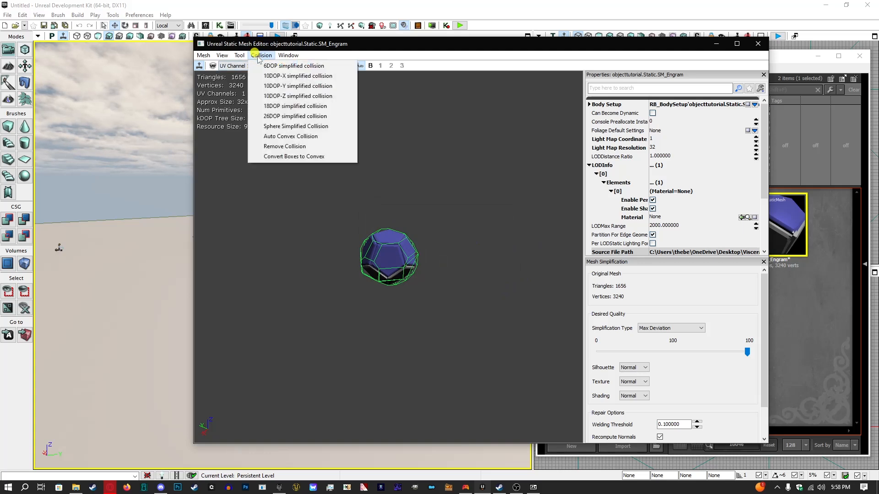
{"action": "left_click", "coordinate": [295, 126]}
{"action": "left_click", "coordinate": [447, 265]}
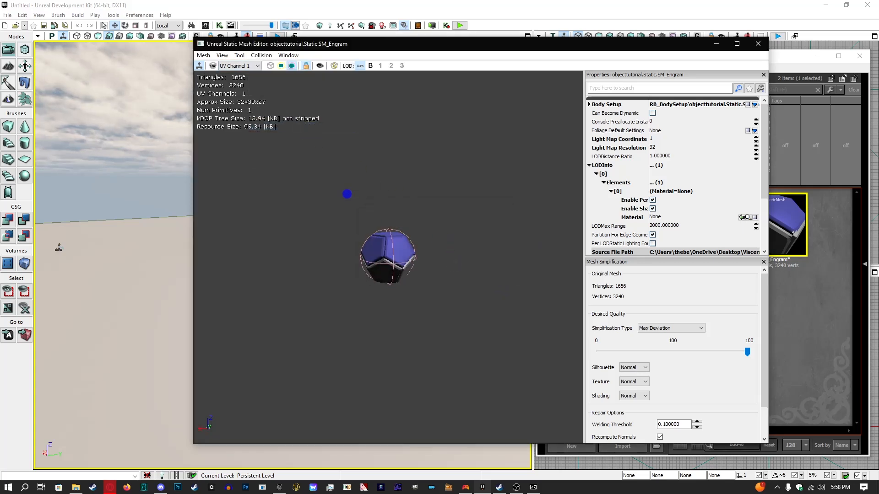
Generate an auto convex collision for SM_Engram with depth 4, max hull verts 12 and allow splits 16, and check it in wireframe.
{"action": "left_click", "coordinate": [263, 56]}
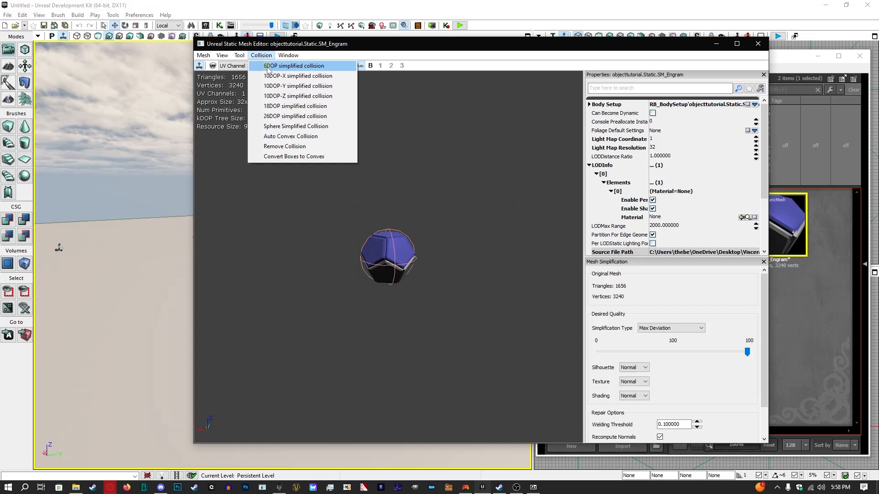
{"action": "left_click", "coordinate": [291, 137]}
{"action": "left_click_drag", "start_coordinate": [414, 201], "coordinate": [569, 170]}
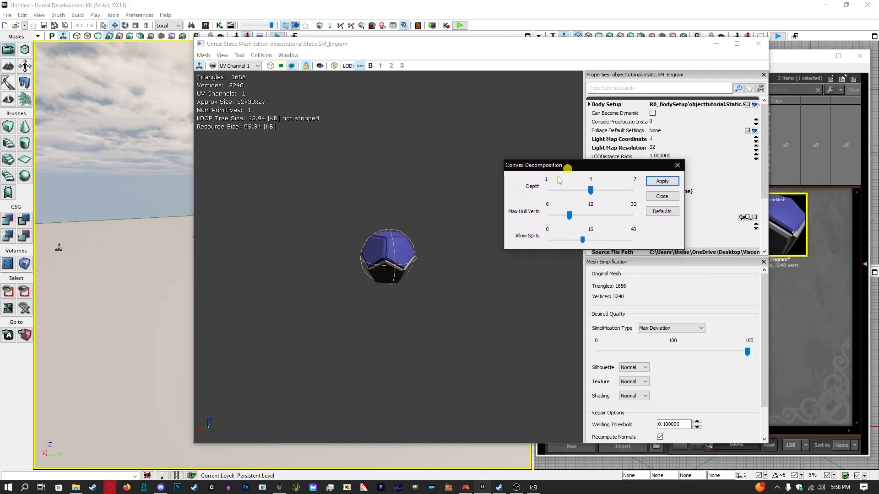
{"action": "left_click", "coordinate": [662, 181]}
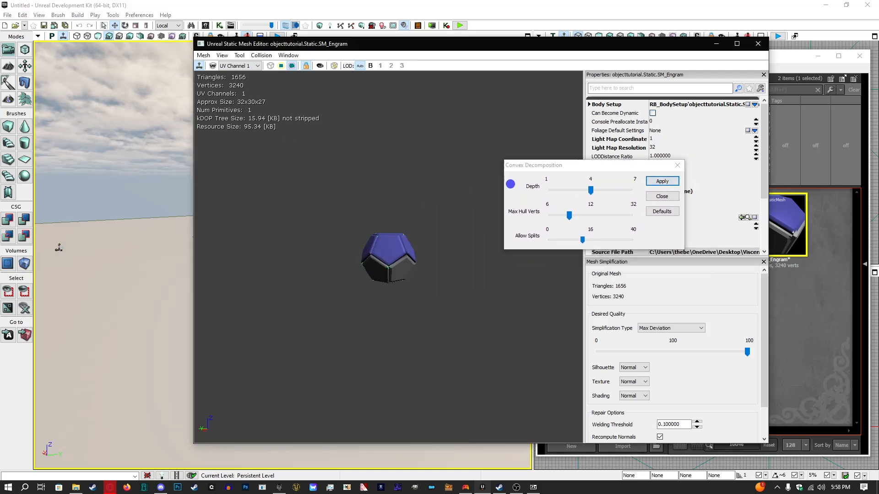
{"action": "left_click", "coordinate": [272, 65]}
{"action": "right_click_drag", "start_coordinate": [359, 193], "coordinate": [443, 246]}
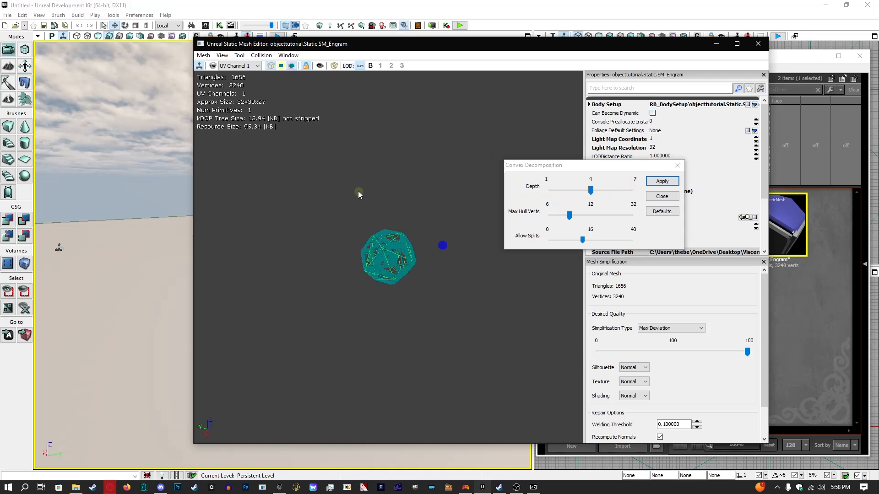
{"action": "left_click", "coordinate": [271, 66]}
{"action": "right_click_drag", "start_coordinate": [391, 218], "coordinate": [314, 208]}
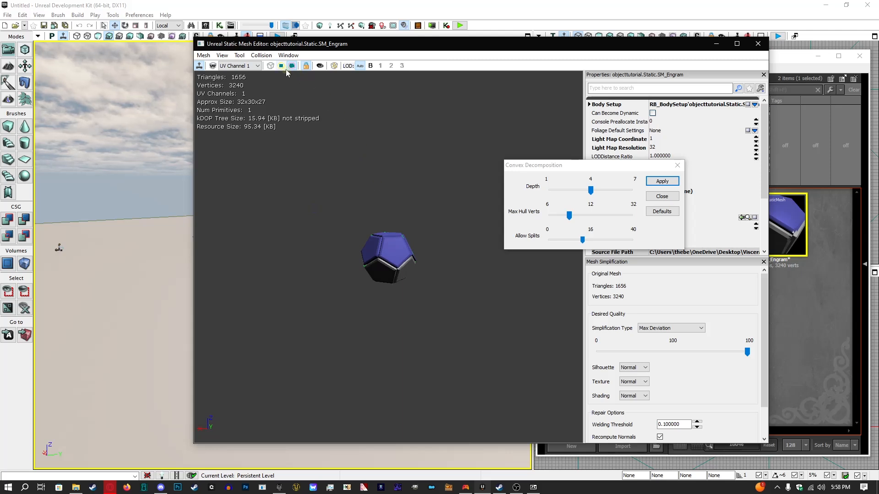
{"action": "left_click", "coordinate": [261, 55]}
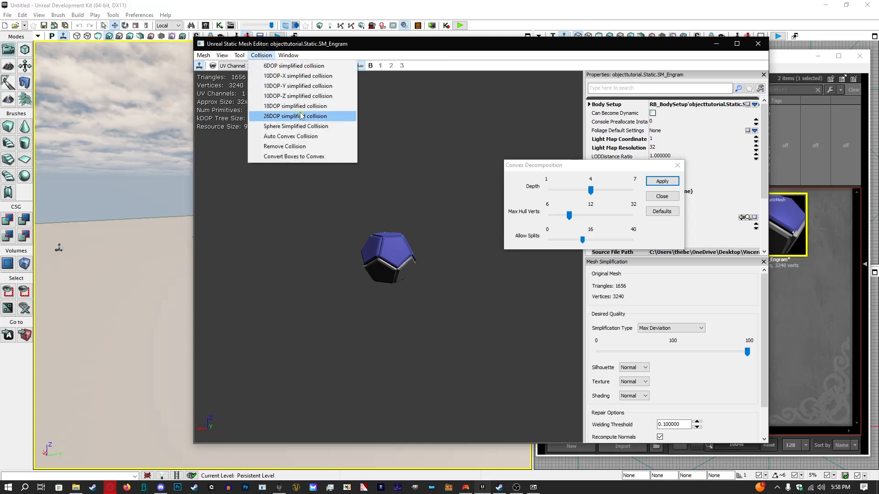
{"action": "left_click_drag", "start_coordinate": [543, 167], "coordinate": [522, 157]}
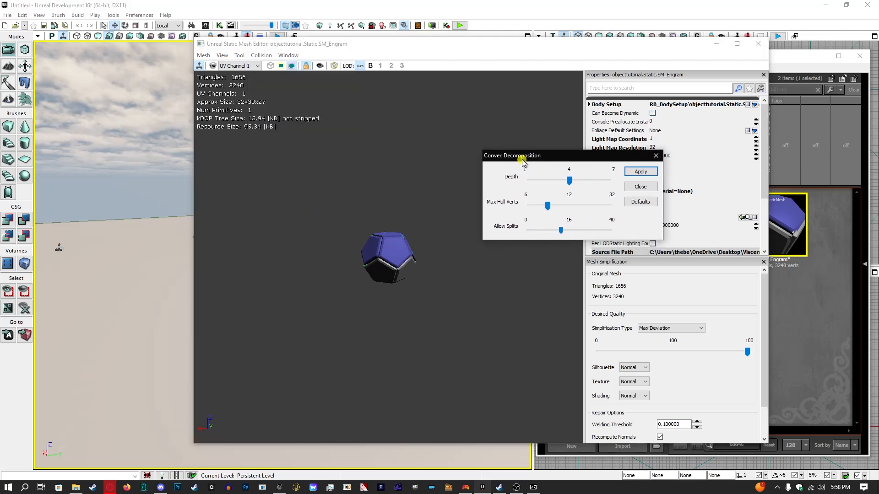
{"action": "mouse_move", "coordinate": [570, 182]}
{"action": "left_mouse_down"}
{"action": "mouse_move", "coordinate": [563, 189]}
{"action": "mouse_move", "coordinate": [595, 192]}
{"action": "mouse_move", "coordinate": [567, 193]}
{"action": "left_mouse_up"}
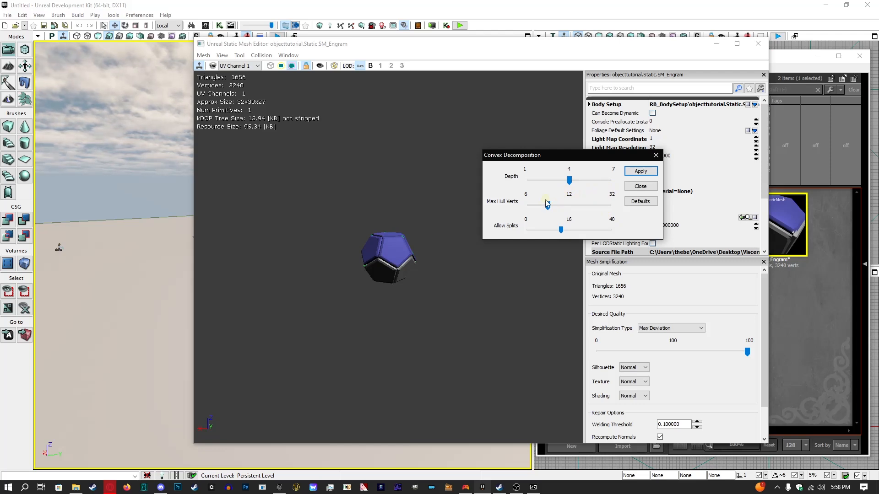
{"action": "left_click_drag", "start_coordinate": [548, 207], "coordinate": [548, 208]}
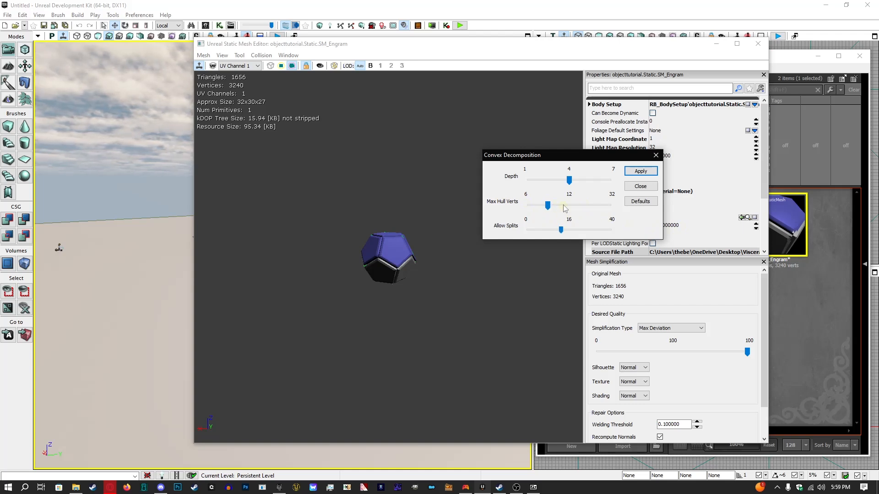
Close the Convex Decomposition settings and apply the 26DOP simplified collision to SM_Engram.
{"action": "left_click", "coordinate": [656, 155]}
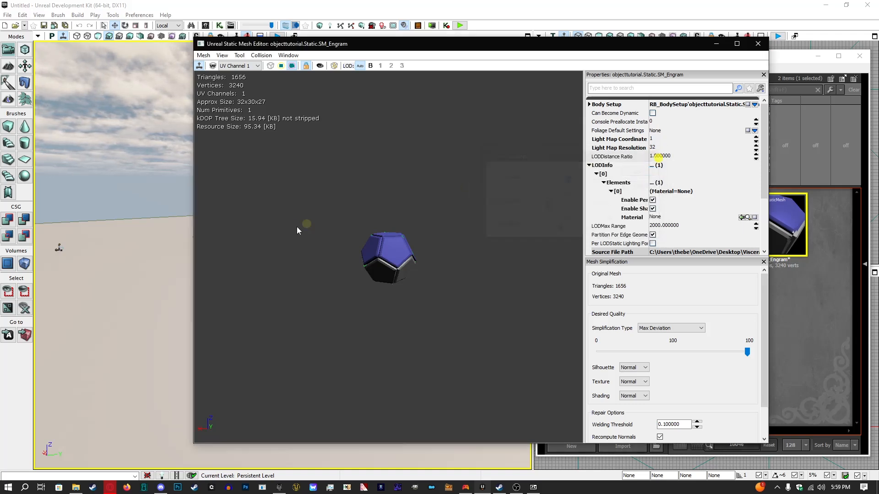
{"action": "left_click", "coordinate": [261, 55]}
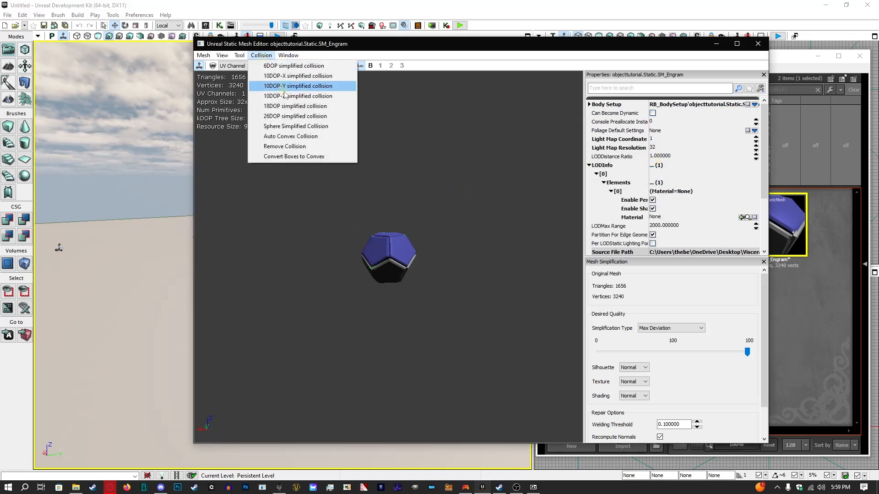
{"action": "left_click", "coordinate": [293, 116]}
{"action": "left_click", "coordinate": [447, 263]}
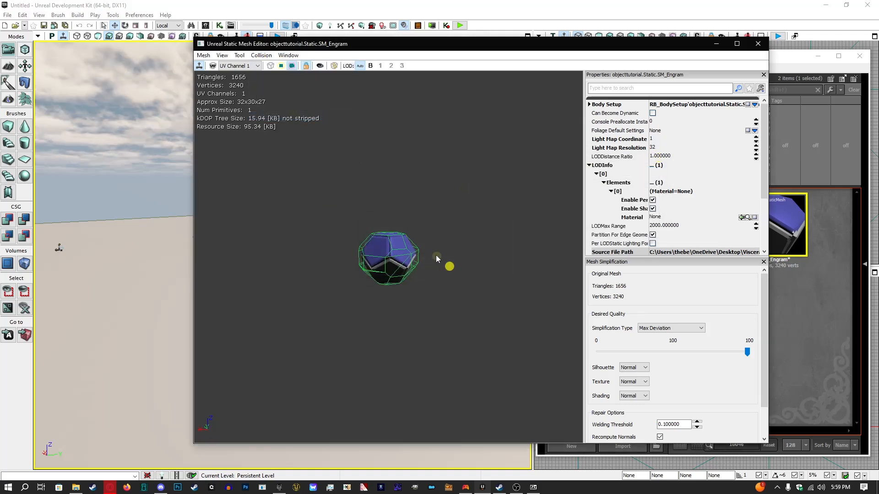
{"action": "mouse_move", "coordinate": [422, 215]}
{"action": "left_mouse_down"}
{"action": "mouse_move", "coordinate": [412, 253]}
{"action": "mouse_move", "coordinate": [414, 203]}
{"action": "left_mouse_up"}
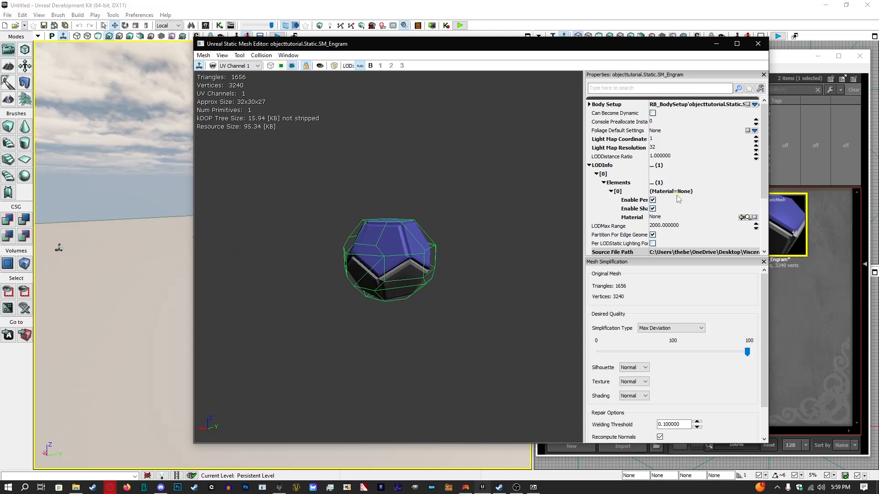
{"action": "left_click_drag", "start_coordinate": [471, 192], "coordinate": [488, 239]}
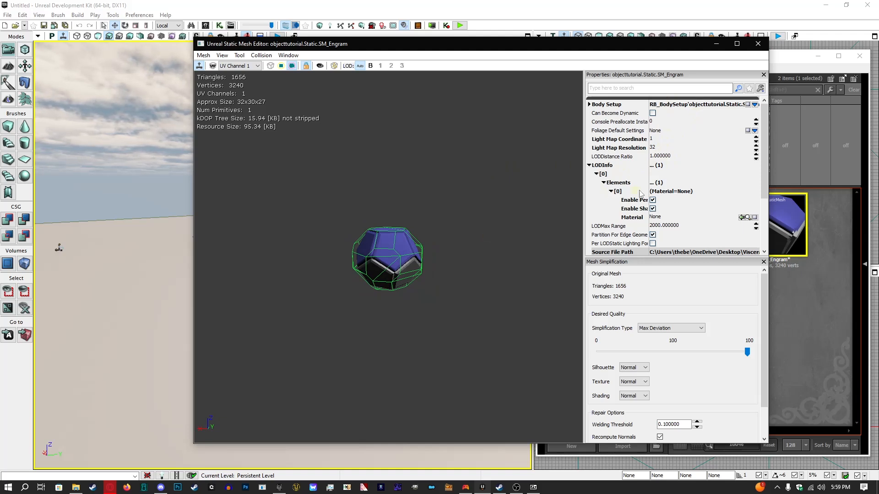
{"action": "scroll", "coordinate": [710, 207], "scroll_direction": "down", "scroll_amount": 3}
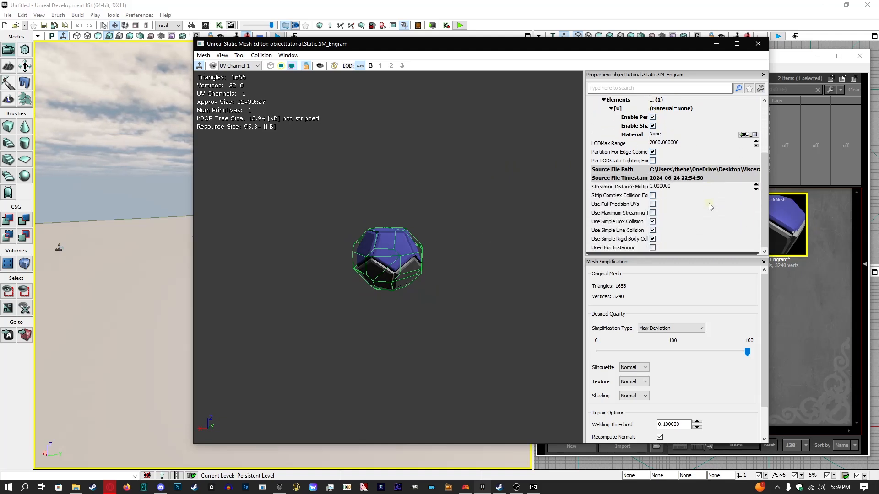
{"action": "scroll", "coordinate": [709, 207], "scroll_direction": "up", "scroll_amount": 2}
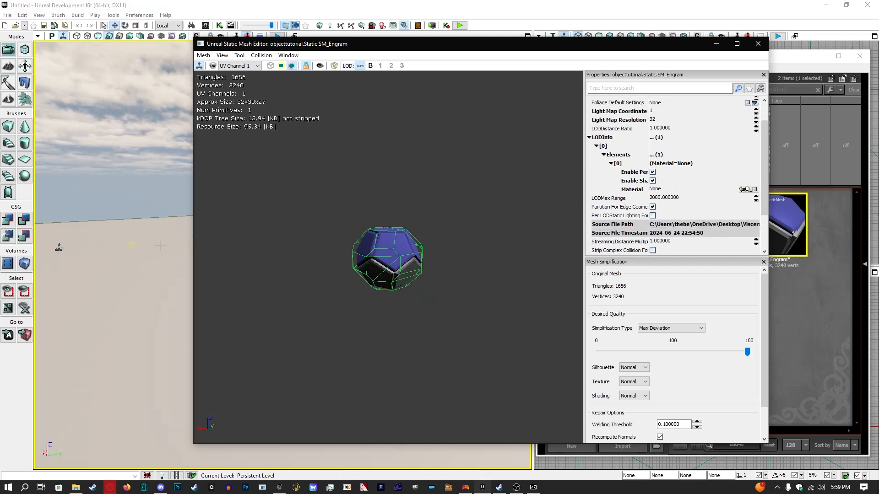
Import Engram_Emissive.png from the Textures folder into the objecttutorial package as TX_Engram_Emissive, with the grouping Texture.
{"action": "left_click", "coordinate": [798, 296]}
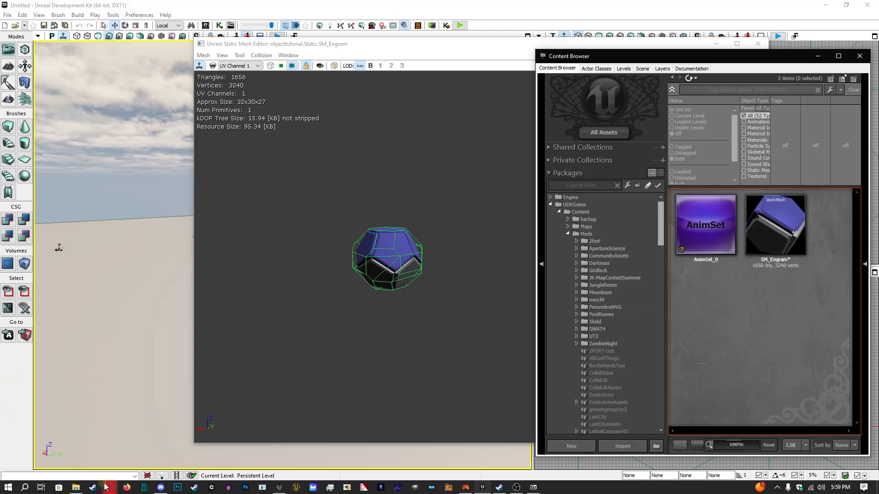
{"action": "left_click", "coordinate": [76, 487]}
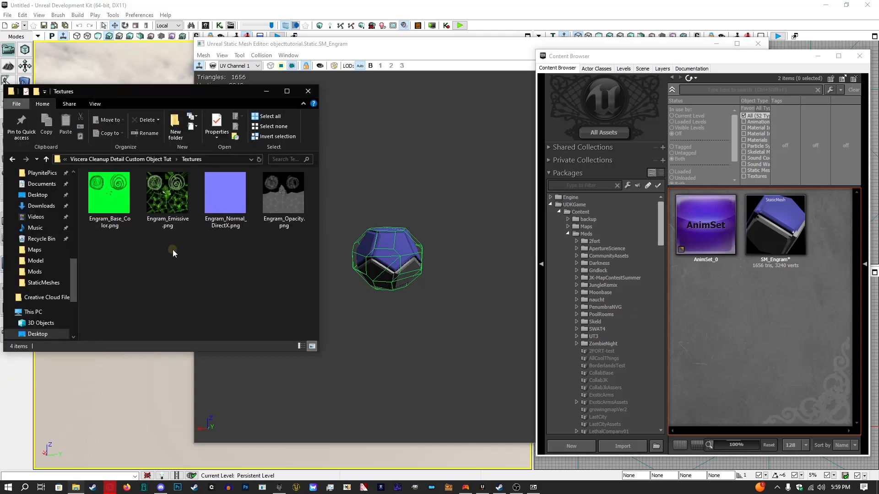
{"action": "left_click", "coordinate": [161, 192]}
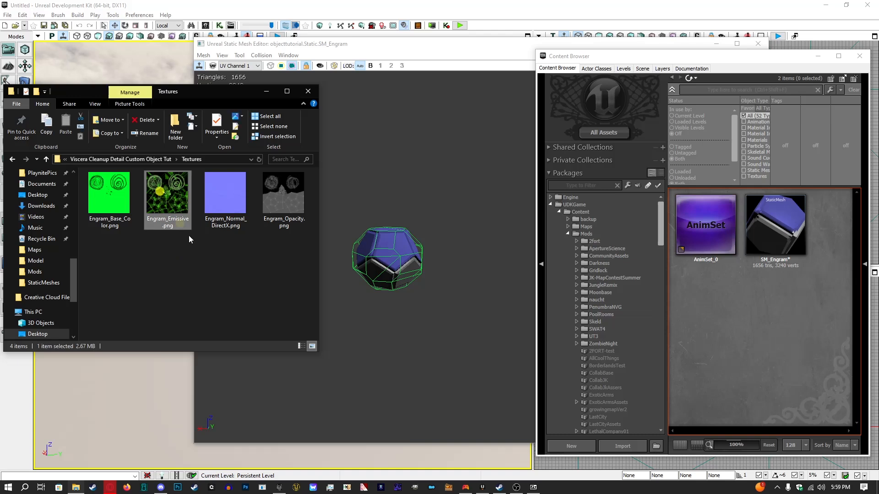
{"action": "left_click_drag", "start_coordinate": [183, 193], "coordinate": [779, 302]}
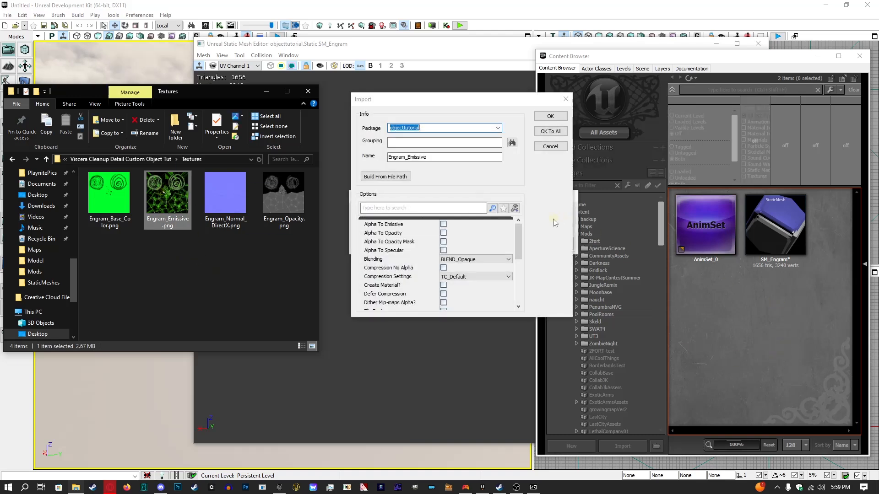
{"action": "left_click", "coordinate": [438, 156]}
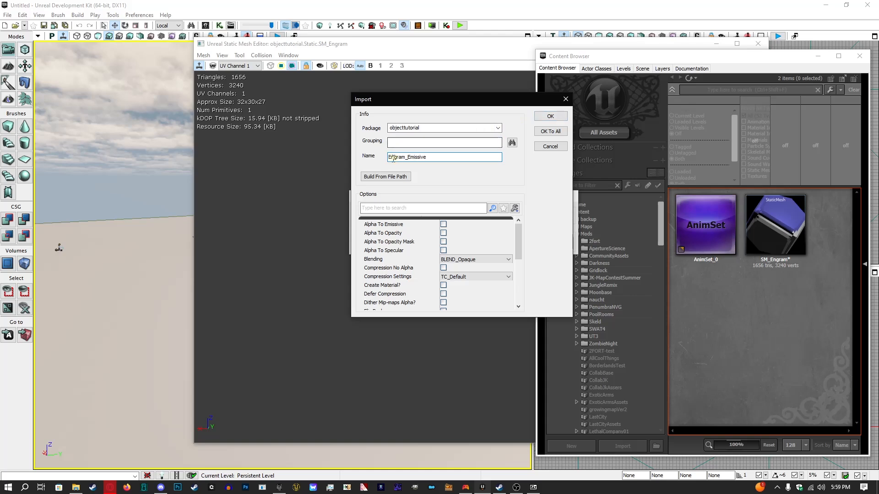
{"action": "type", "text": "TX_"}
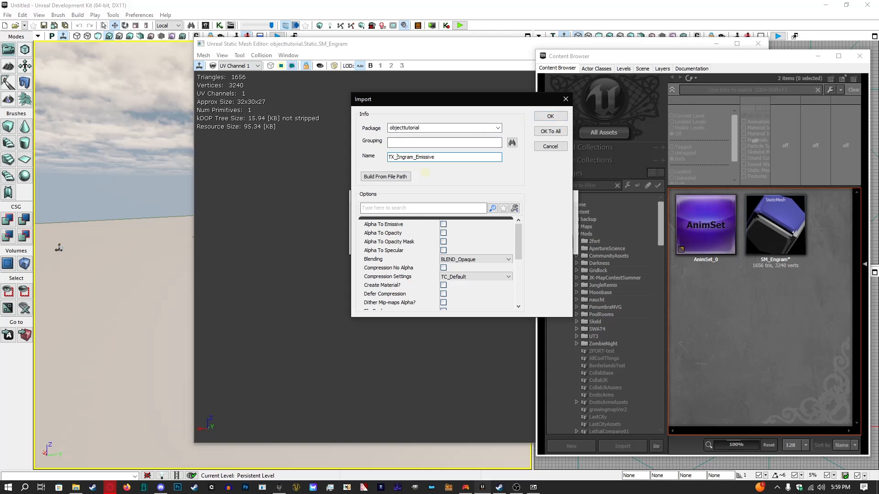
{"action": "left_click", "coordinate": [405, 141]}
{"action": "type", "text": "Texture"}
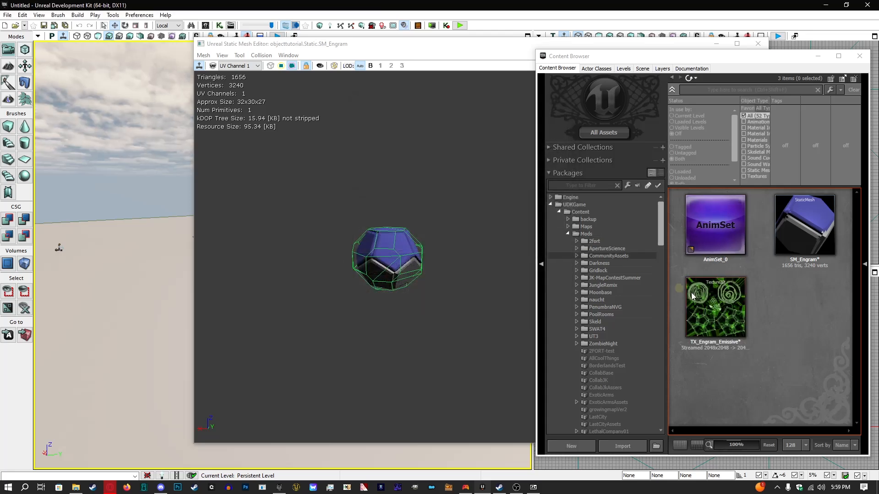
Create a new material named MT_Engram in the objecttutorial package under the grouping Materials.
{"action": "right_click", "coordinate": [778, 318]}
{"action": "left_click", "coordinate": [709, 117]}
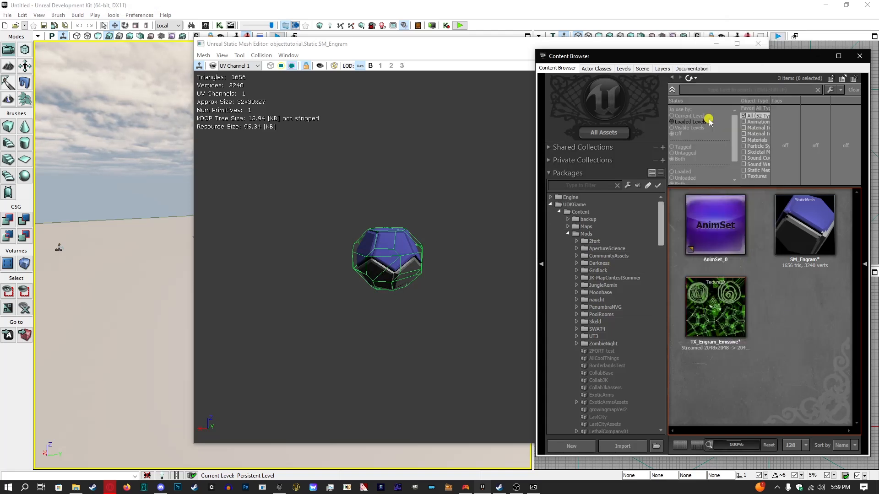
{"action": "left_click", "coordinate": [410, 236]}
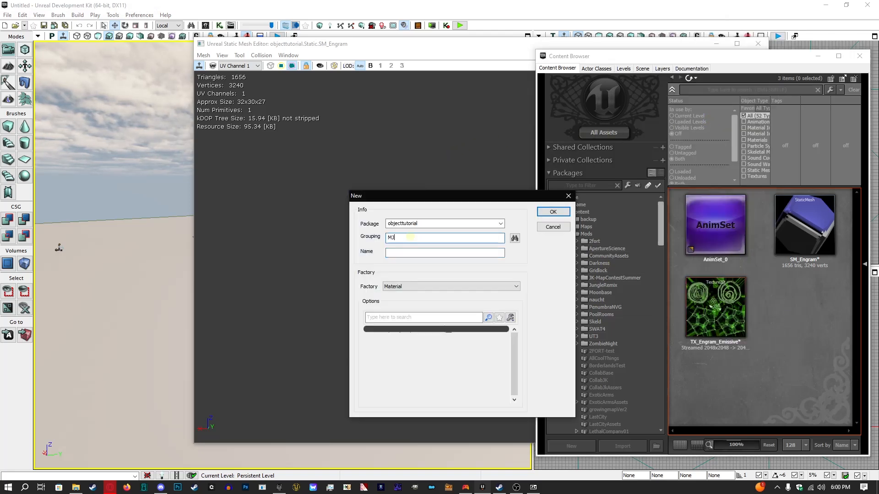
{"action": "type", "text": "Materials"}
{"action": "left_click", "coordinate": [433, 253]}
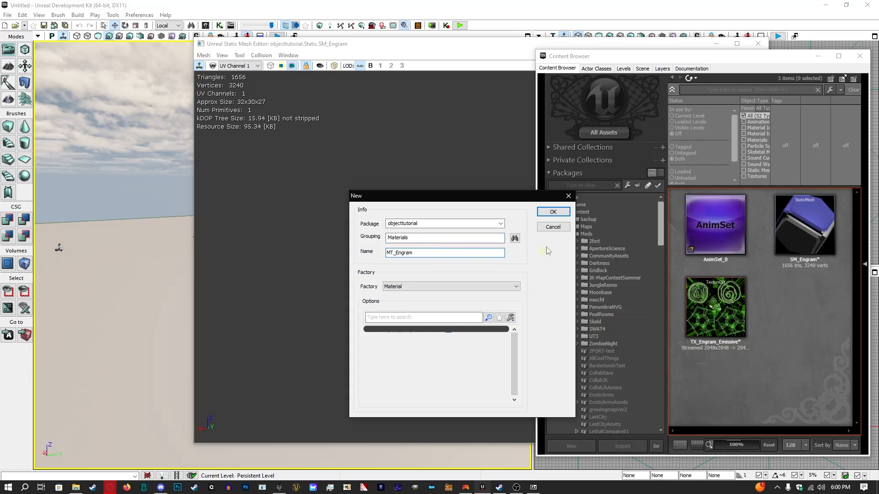
{"action": "left_click", "coordinate": [553, 211]}
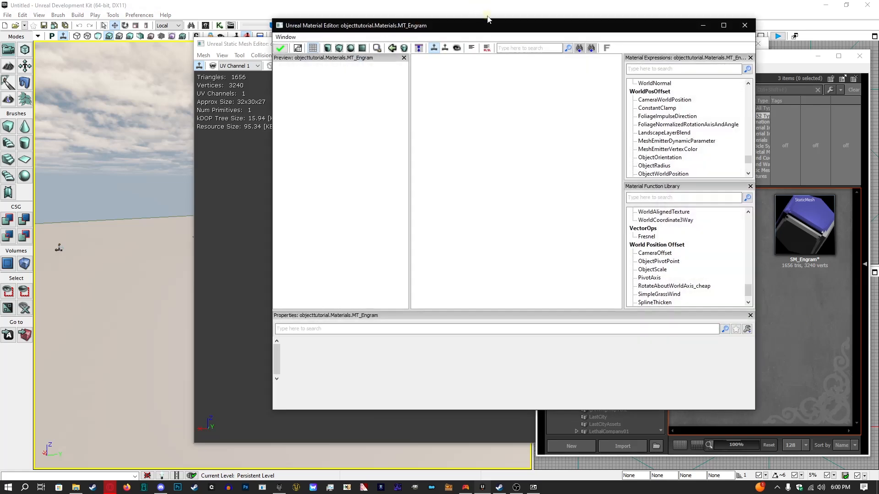
Add TX_Engram_Emissive from the package's Texture group to the MT_Engram material graph as a Texture Sample.
{"action": "left_click_drag", "start_coordinate": [439, 31], "coordinate": [200, 36]}
{"action": "left_click", "coordinate": [780, 272]}
{"action": "left_click", "coordinate": [606, 401]}
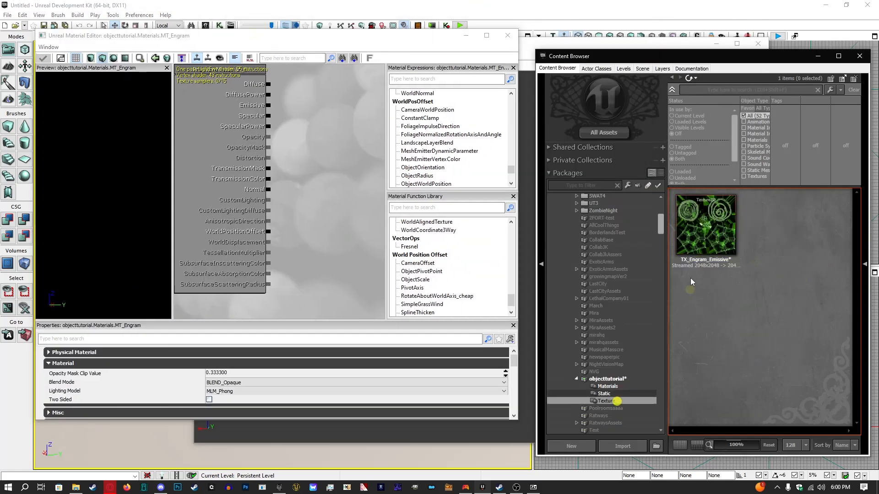
{"action": "left_click", "coordinate": [709, 234]}
{"action": "left_click_drag", "start_coordinate": [709, 235], "coordinate": [316, 123]}
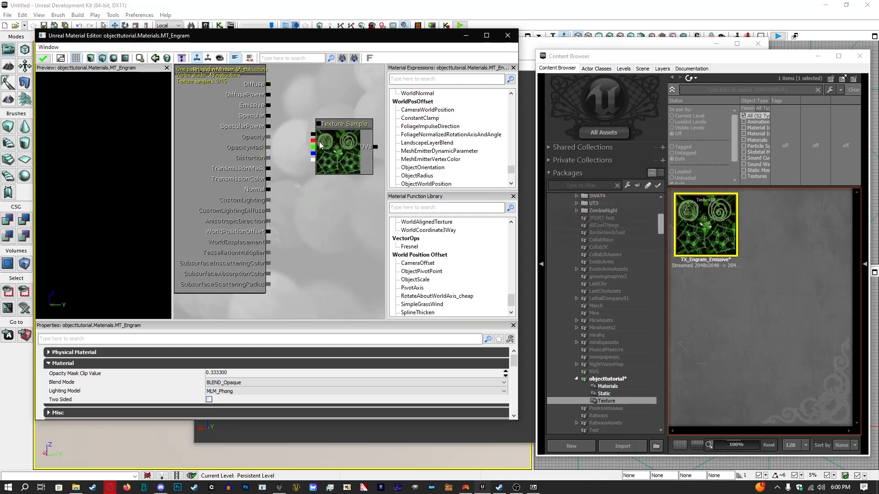
{"action": "left_click_drag", "start_coordinate": [270, 35], "coordinate": [283, 44]}
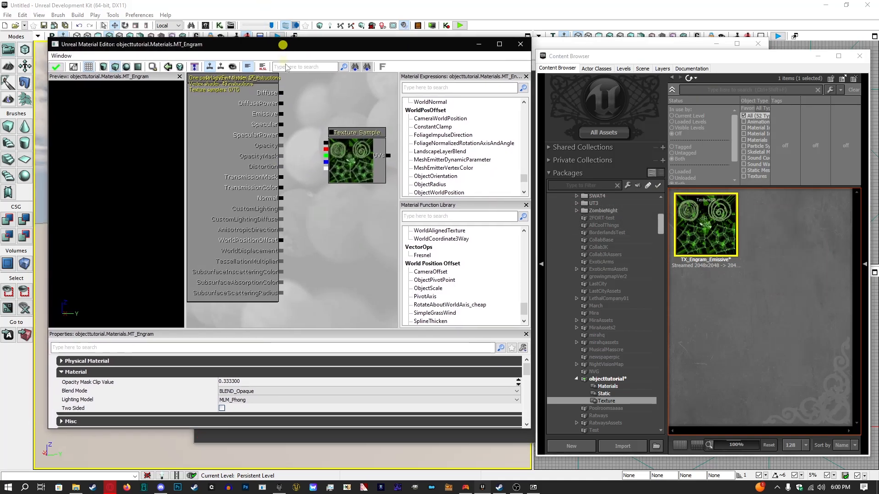
Connect the Texture Sample's colour output to Diffuse, then close the material editor, applying the changes to the original material.
{"action": "left_click_drag", "start_coordinate": [324, 143], "coordinate": [281, 93]}
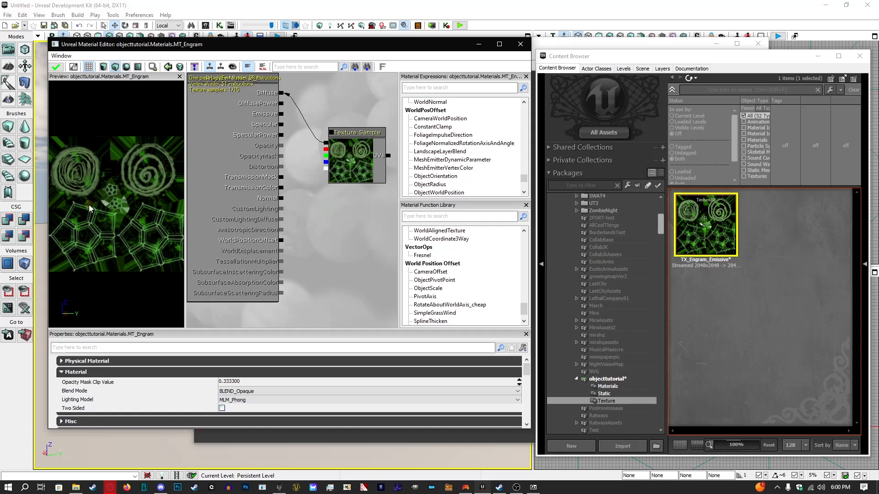
{"action": "left_click_drag", "start_coordinate": [89, 205], "coordinate": [92, 209]}
{"action": "left_click_drag", "start_coordinate": [141, 174], "coordinate": [149, 195]}
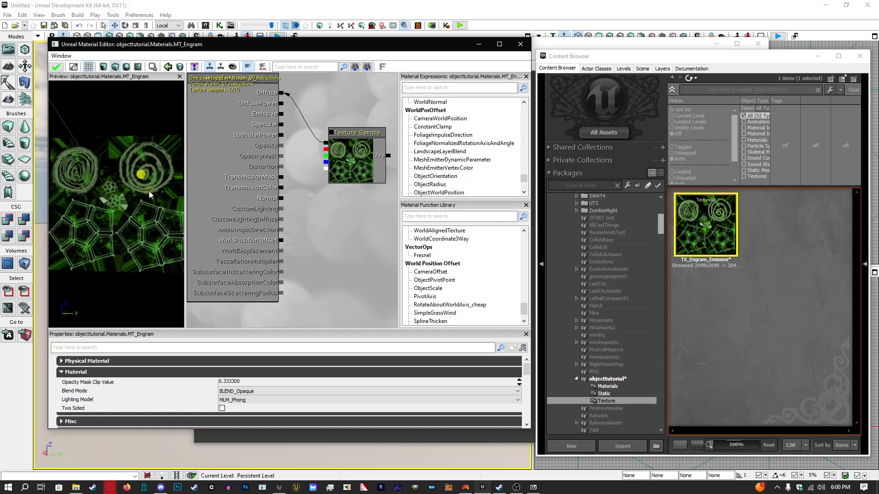
{"action": "left_click", "coordinate": [520, 44]}
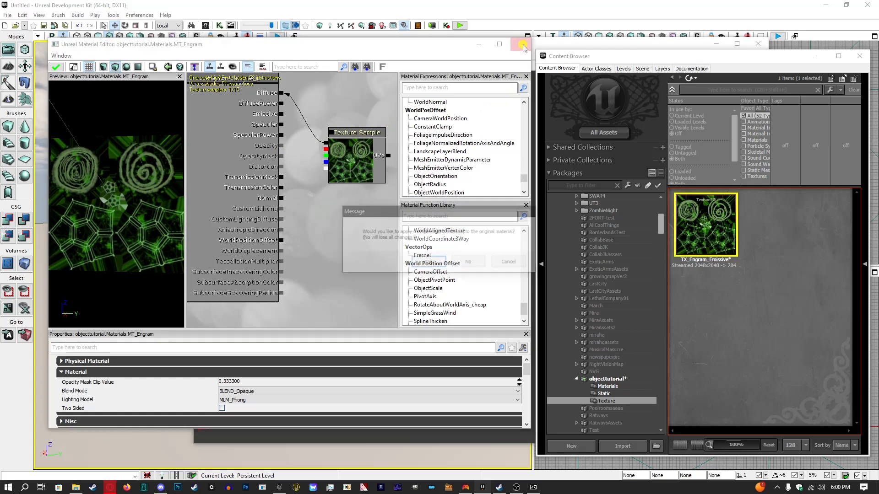
{"action": "left_click", "coordinate": [428, 263]}
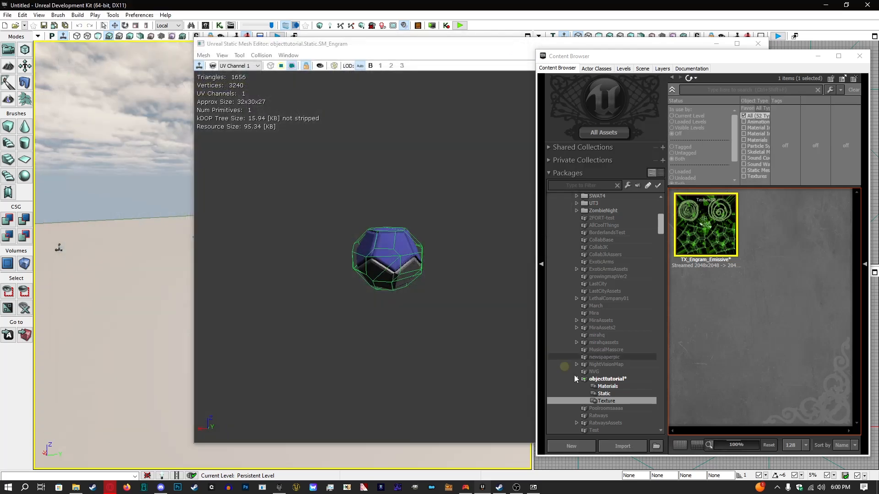
Assign MT_Engram from the Materials group as the material of SM_Engram's LODInfo element 0 and inspect the textured mesh.
{"action": "left_click", "coordinate": [605, 386]}
{"action": "left_click", "coordinate": [705, 233]}
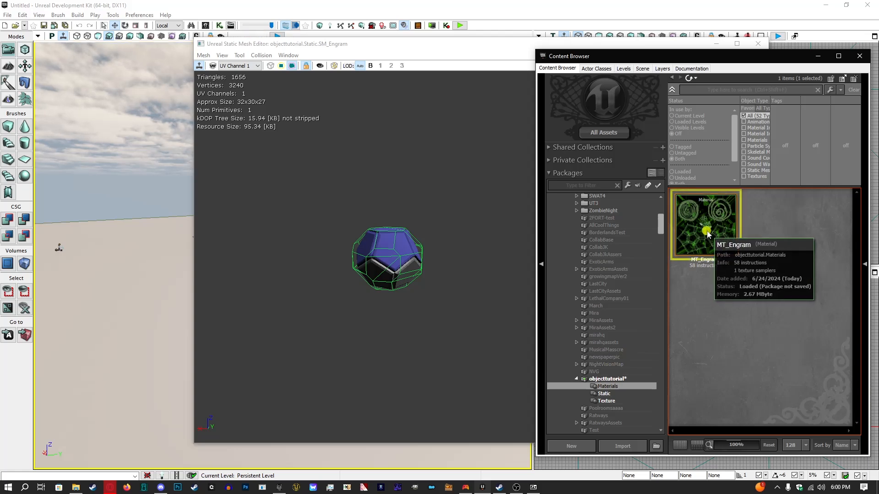
{"action": "left_click", "coordinate": [502, 40]}
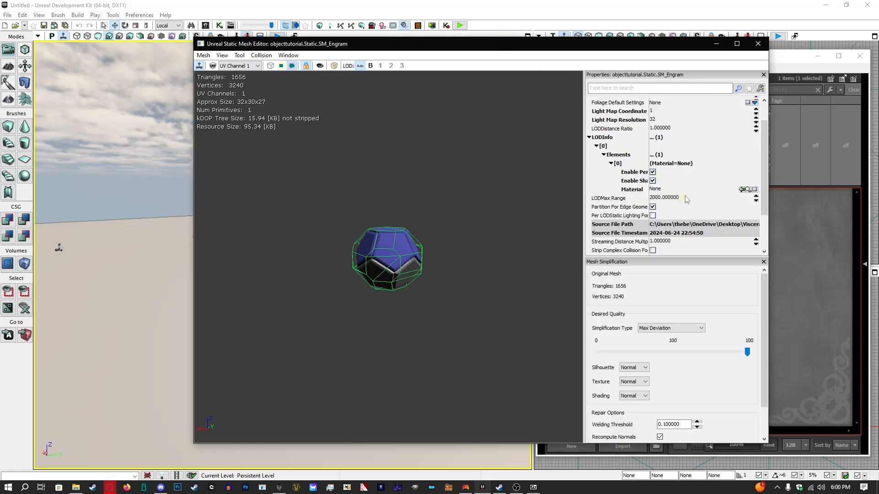
{"action": "left_click", "coordinate": [742, 189]}
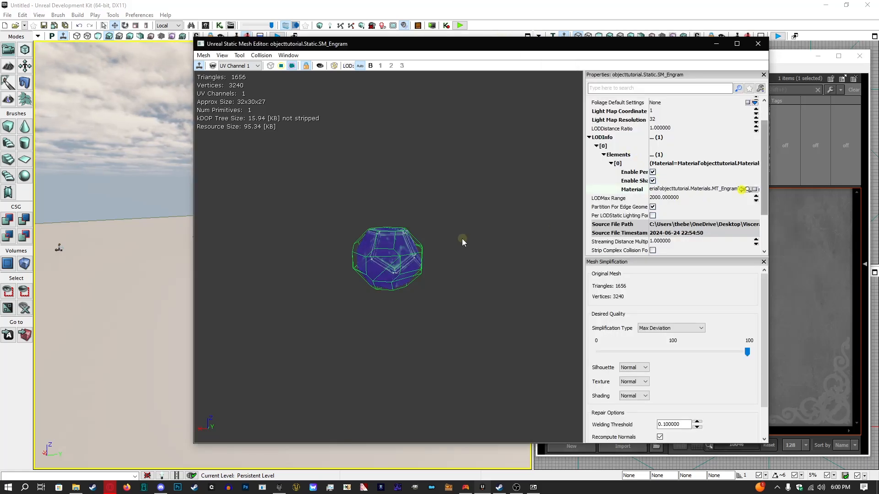
{"action": "right_click_drag", "start_coordinate": [466, 239], "coordinate": [469, 242]}
{"action": "left_click_drag", "start_coordinate": [444, 218], "coordinate": [446, 198]}
{"action": "mouse_move", "coordinate": [431, 203]}
{"action": "right_mouse_down"}
{"action": "mouse_move", "coordinate": [247, 149]}
{"action": "mouse_move", "coordinate": [195, 174]}
{"action": "mouse_move", "coordinate": [249, 216]}
{"action": "mouse_move", "coordinate": [341, 231]}
{"action": "mouse_move", "coordinate": [400, 256]}
{"action": "mouse_move", "coordinate": [492, 257]}
{"action": "mouse_move", "coordinate": [476, 294]}
{"action": "mouse_move", "coordinate": [302, 273]}
{"action": "mouse_move", "coordinate": [221, 251]}
{"action": "mouse_move", "coordinate": [215, 241]}
{"action": "right_mouse_up"}
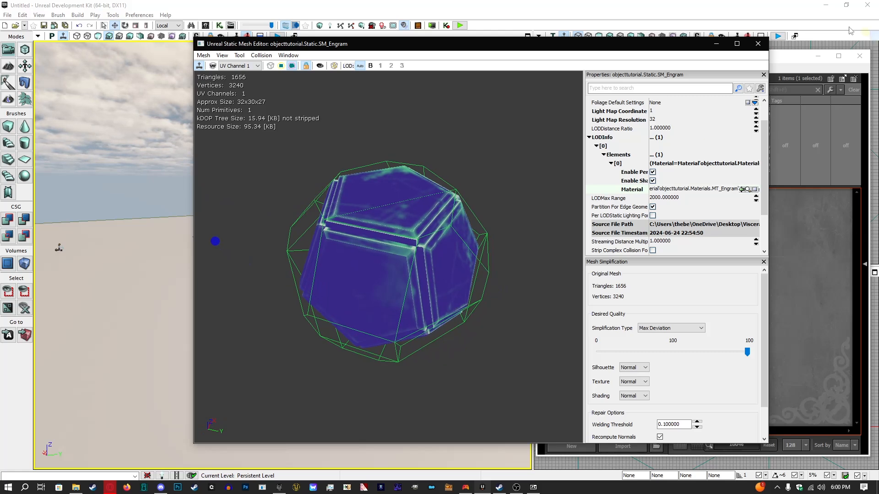
Close the static mesh editor and place SM_Engram from the package's Static group on the level floor near the cube.
{"action": "left_click", "coordinate": [758, 44]}
{"action": "left_click", "coordinate": [600, 393]}
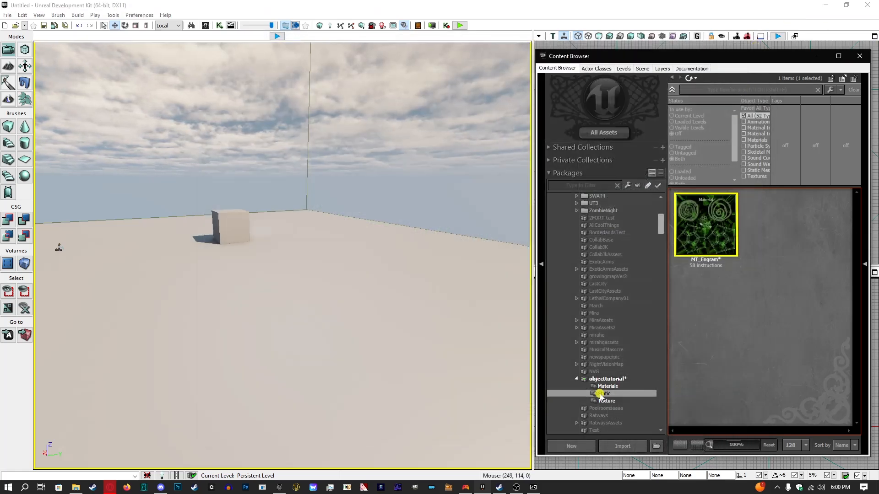
{"action": "right_click_drag", "start_coordinate": [343, 246], "coordinate": [300, 254]}
{"action": "left_click", "coordinate": [746, 209]}
{"action": "left_click_drag", "start_coordinate": [304, 273], "coordinate": [398, 337]}
{"action": "right_click_drag", "start_coordinate": [314, 270], "coordinate": [251, 269]}
{"action": "left_click_drag", "start_coordinate": [252, 269], "coordinate": [261, 246]}
{"action": "right_click_drag", "start_coordinate": [260, 246], "coordinate": [264, 278]}
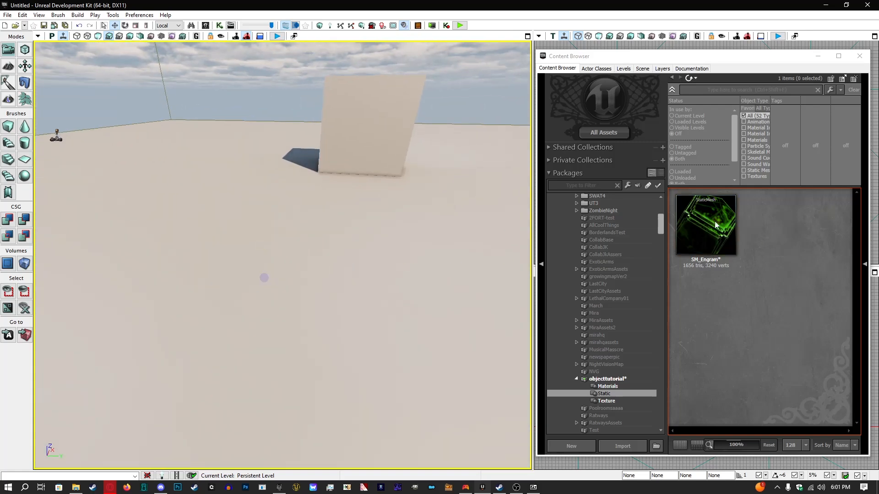
{"action": "left_click_drag", "start_coordinate": [714, 229], "coordinate": [288, 266]}
Raise the placed engram mesh along the vertical axis, then cut it from the level.
{"action": "right_click_drag", "start_coordinate": [369, 257], "coordinate": [383, 242]}
{"action": "left_click_drag", "start_coordinate": [383, 243], "coordinate": [361, 261]}
{"action": "left_click_drag", "start_coordinate": [247, 332], "coordinate": [260, 255]}
{"action": "right_click_drag", "start_coordinate": [246, 183], "coordinate": [246, 182]}
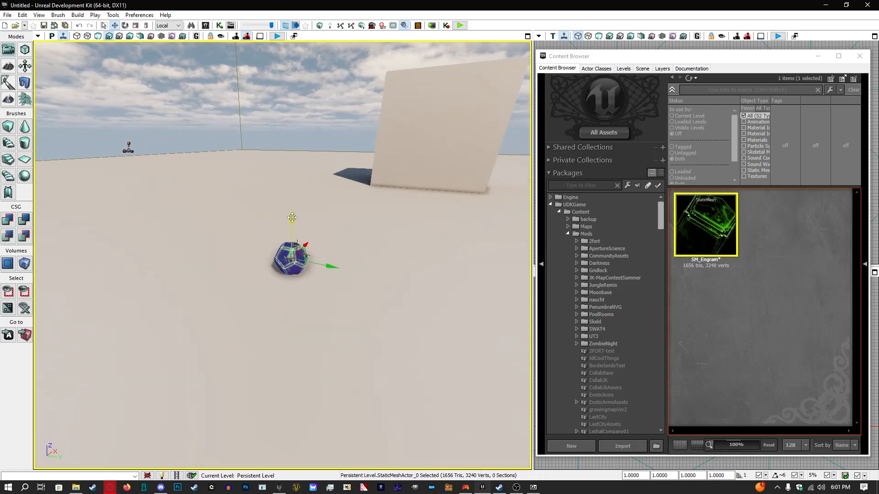
{"action": "left_click_drag", "start_coordinate": [293, 212], "coordinate": [294, 188]}
{"action": "right_click", "coordinate": [281, 188]}
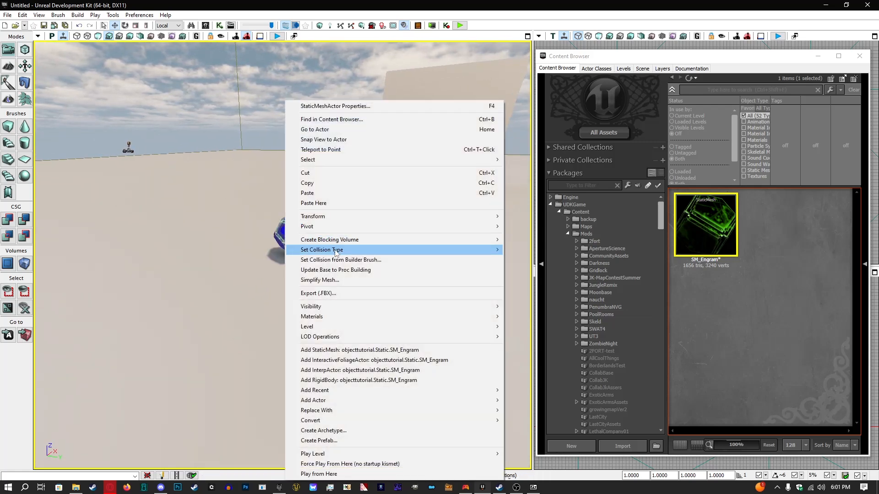
{"action": "left_click", "coordinate": [315, 174]}
Save the objecttutorial package from the package list.
{"action": "scroll", "coordinate": [609, 320], "scroll_direction": "down", "scroll_amount": 7}
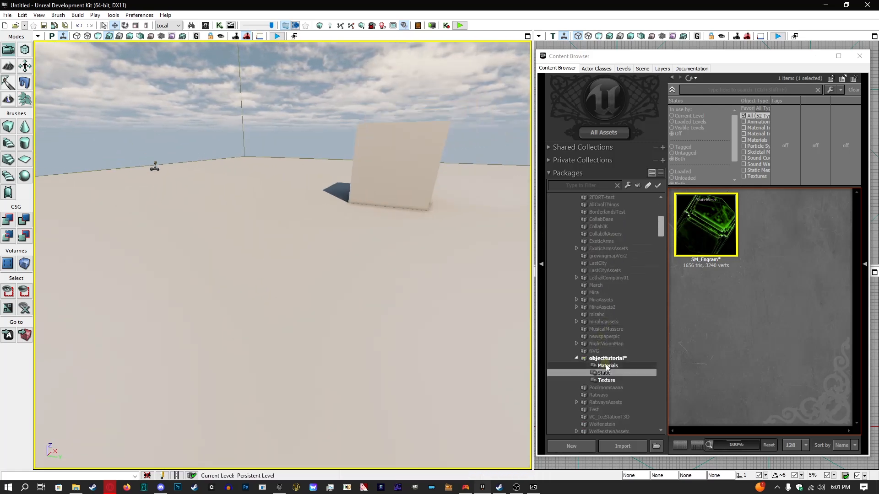
{"action": "right_click", "coordinate": [614, 361]}
{"action": "left_click", "coordinate": [644, 246]}
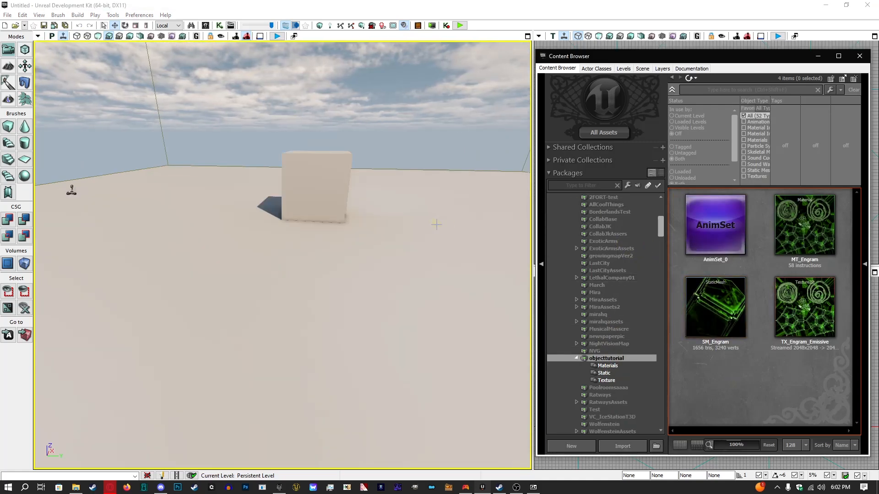
Search all assets for "crate" and browse the factory debris archetypes.
{"action": "left_click", "coordinate": [603, 133]}
{"action": "left_click", "coordinate": [710, 89]}
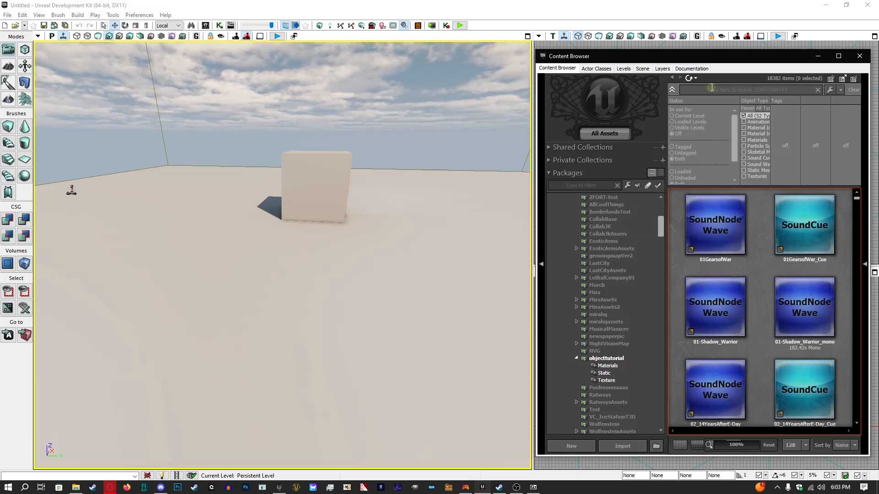
{"action": "left_click", "coordinate": [711, 87]}
{"action": "type", "text": "crate"}
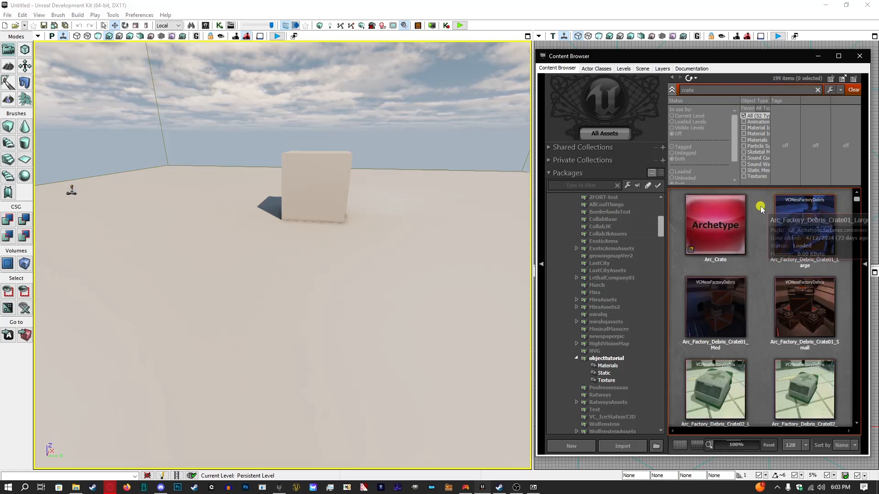
{"action": "scroll", "coordinate": [796, 313], "scroll_direction": "down", "scroll_amount": 3}
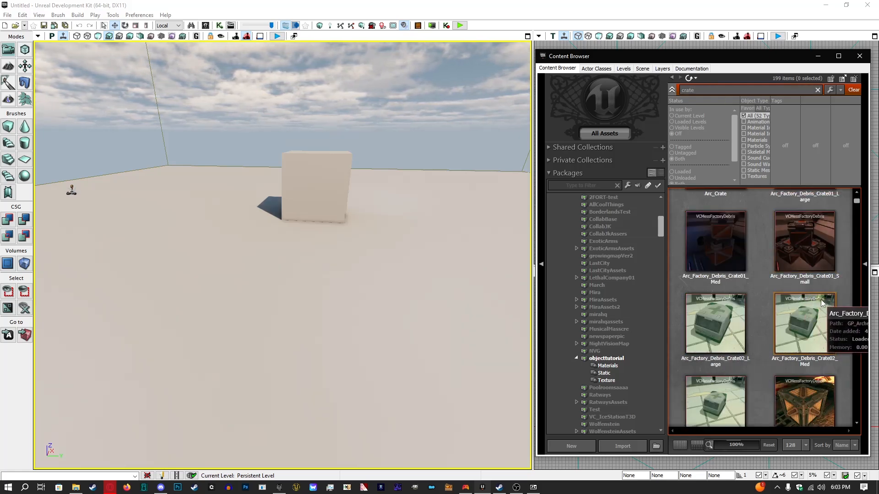
{"action": "scroll", "coordinate": [821, 299], "scroll_direction": "up", "scroll_amount": 3}
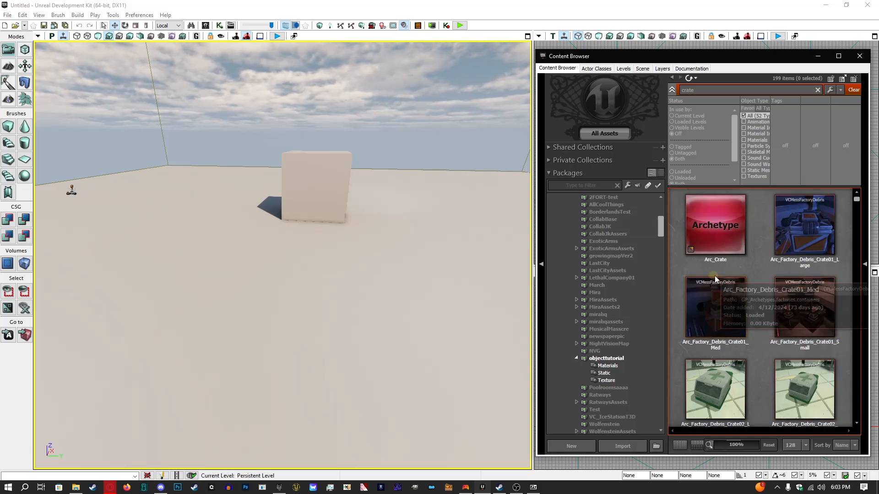
Open the properties of Arc_Factory_Debris_Crate01_Small and place the window clear of the asset thumbnails.
{"action": "left_click", "coordinate": [821, 323]}
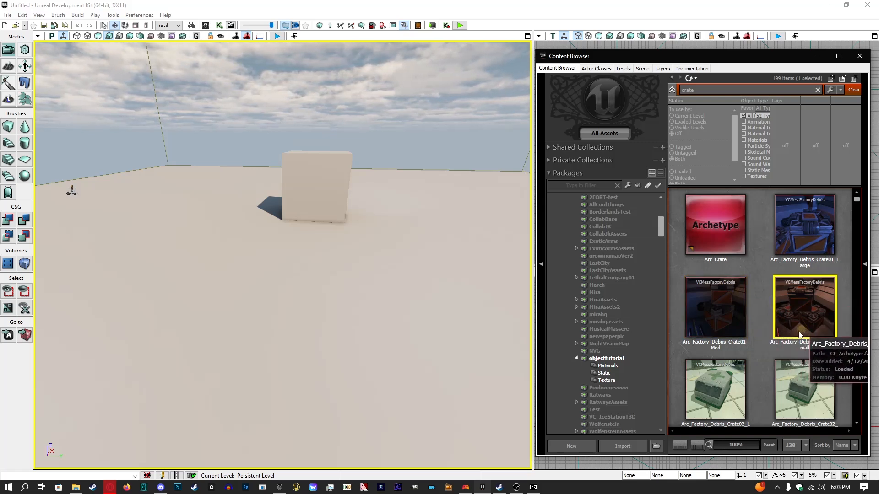
{"action": "scroll", "coordinate": [815, 362], "scroll_direction": "down", "scroll_amount": 2}
{"action": "scroll", "coordinate": [816, 364], "scroll_direction": "up", "scroll_amount": 2}
{"action": "double_click", "coordinate": [811, 309]}
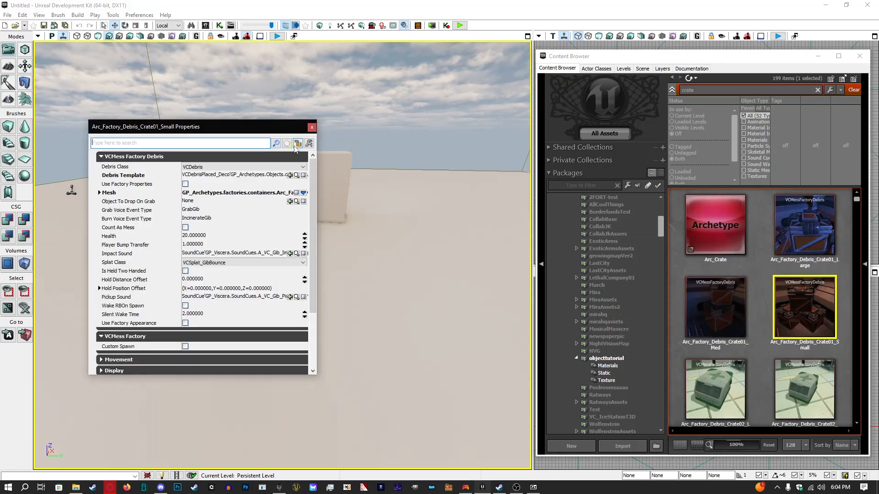
{"action": "left_click_drag", "start_coordinate": [244, 128], "coordinate": [182, 205]}
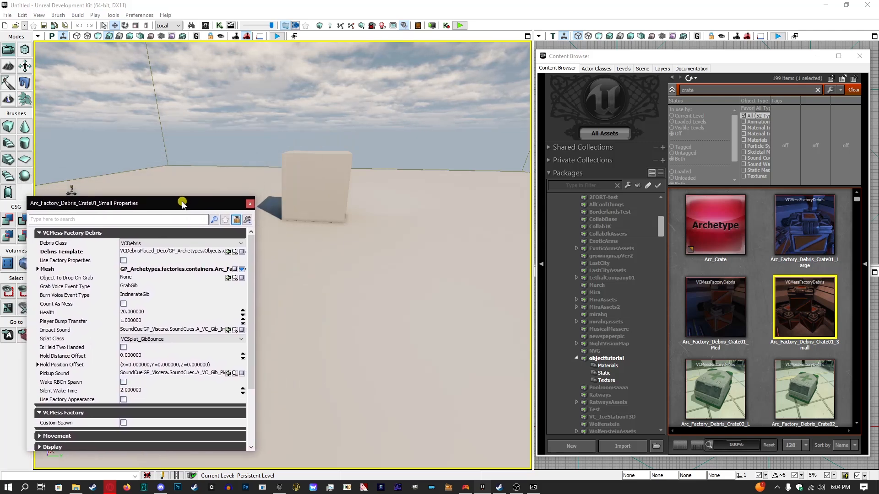
{"action": "left_click", "coordinate": [236, 221]}
{"action": "left_click_drag", "start_coordinate": [134, 203], "coordinate": [145, 215]}
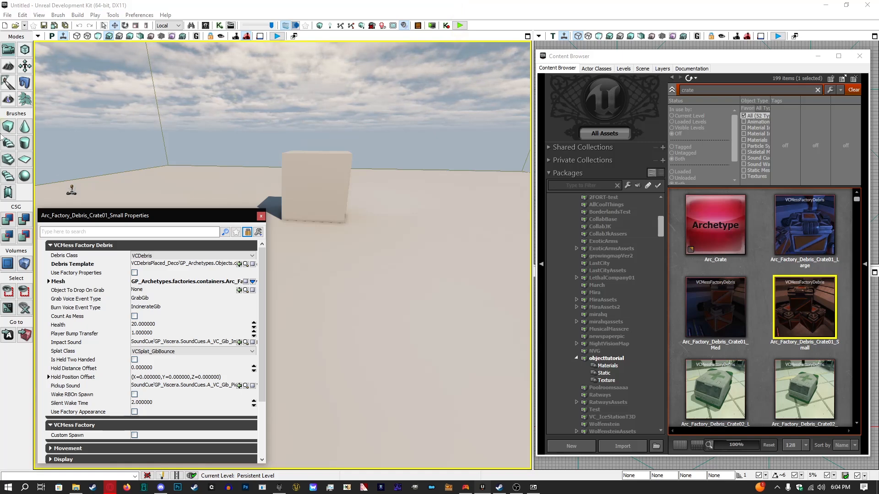
Filter the crate's properties for "wak" to read the Wake RBOn Spawn description, then clear the filter.
{"action": "left_click", "coordinate": [96, 232]}
{"action": "type", "text": "wak"}
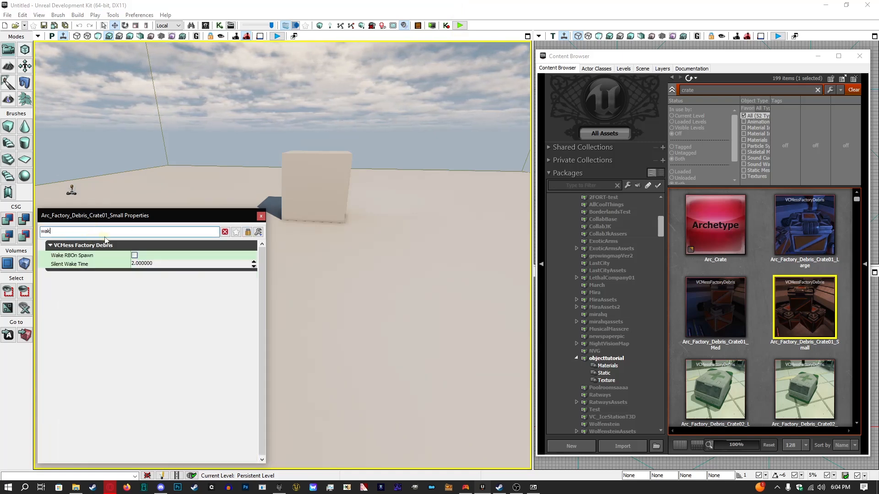
{"action": "mouse_move", "coordinate": [122, 255]}
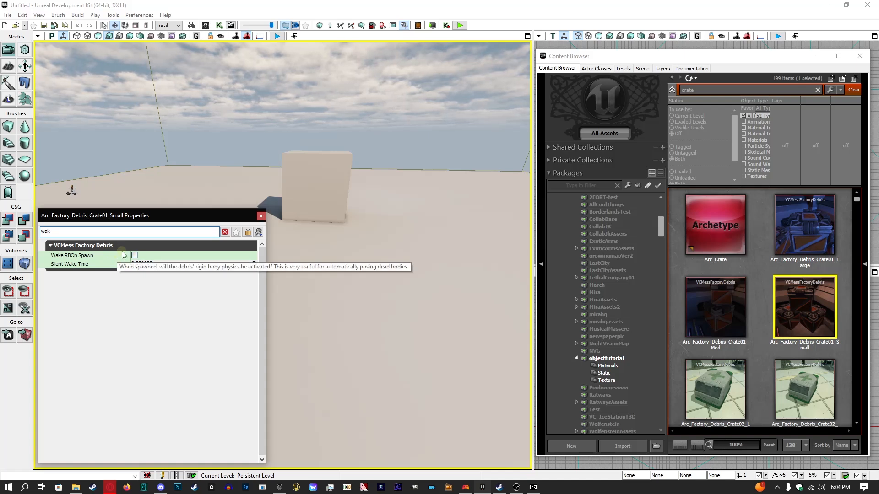
{"action": "left_click", "coordinate": [225, 232]}
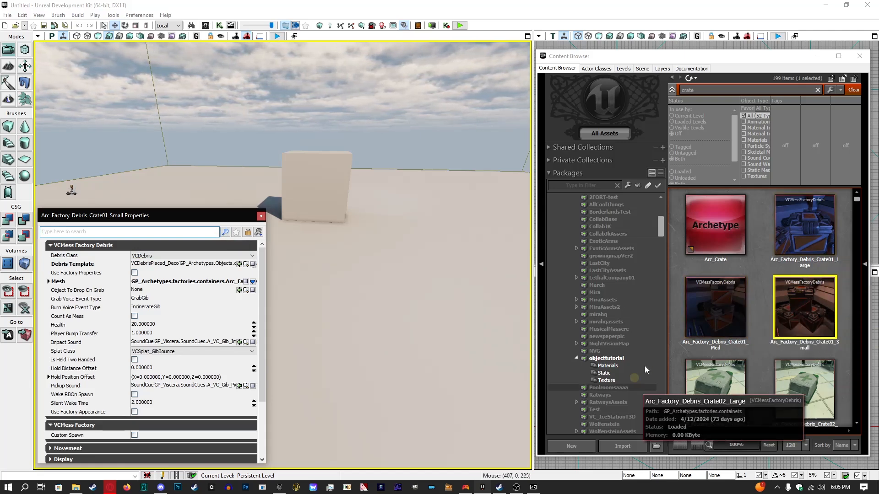
Locate the crate's Debris Template archetype in the Content Browser and close the properties window.
{"action": "left_click_drag", "start_coordinate": [160, 216], "coordinate": [349, 152]}
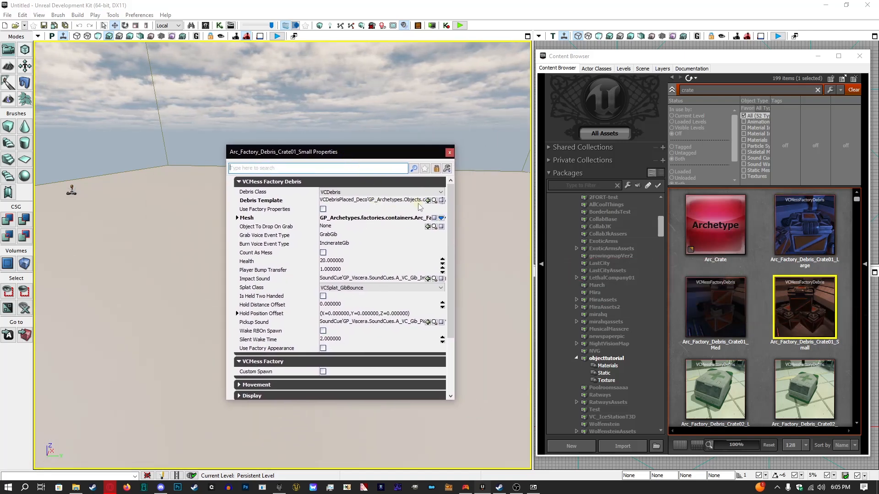
{"action": "left_click", "coordinate": [404, 201]}
{"action": "left_click", "coordinate": [287, 182]}
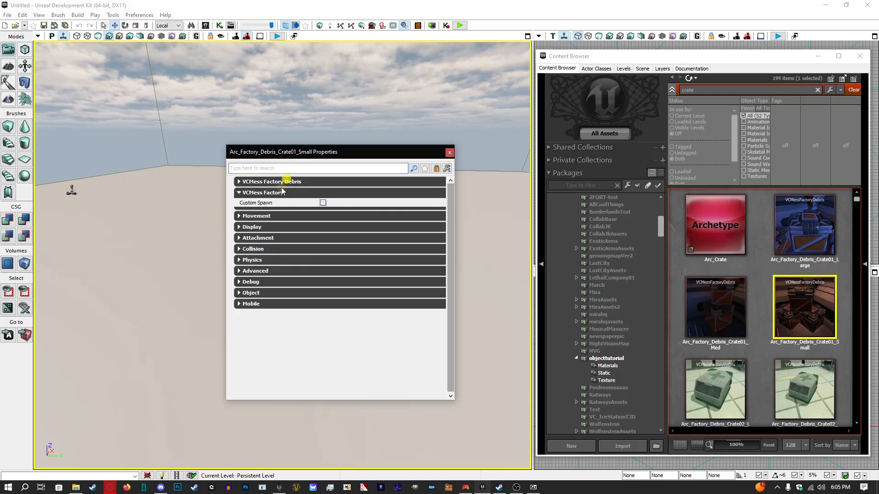
{"action": "left_click", "coordinate": [312, 183]}
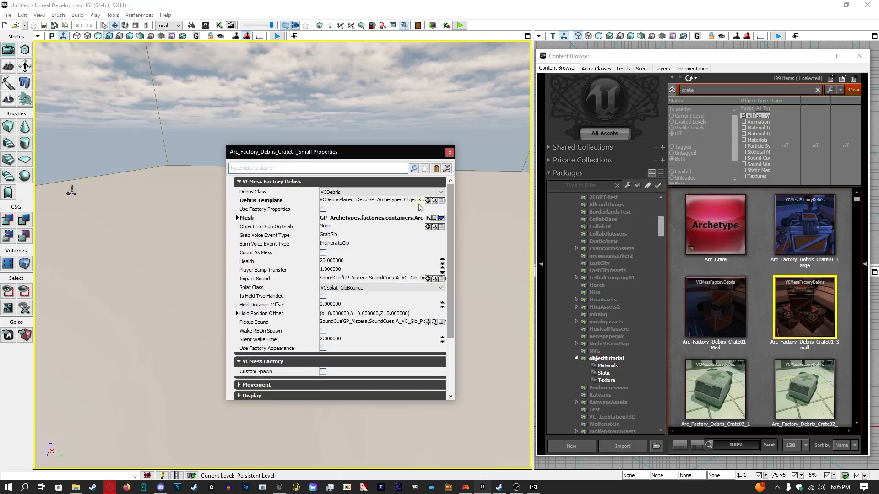
{"action": "left_click", "coordinate": [434, 200]}
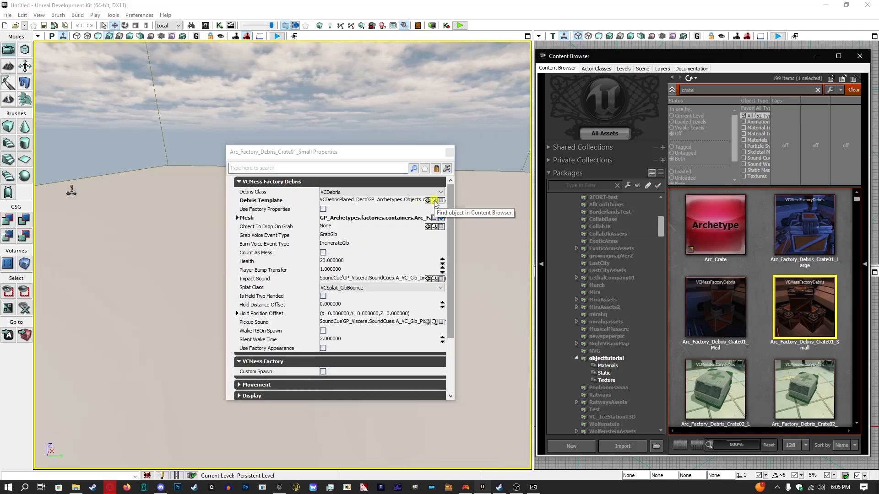
{"action": "left_click", "coordinate": [450, 152]}
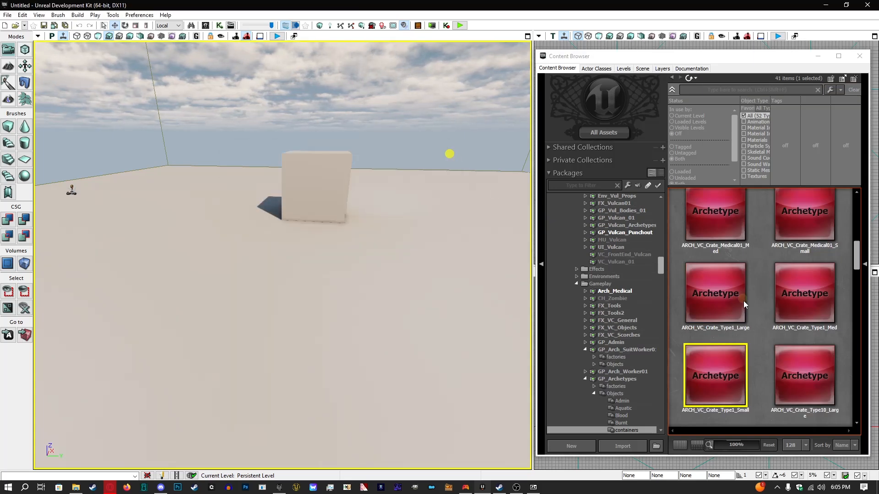
Create a sub-archetype of ARCH_VC_Crate_Type1_Small named OBJ_Engram in the objecttutorial package under the grouping Objects.
{"action": "right_click", "coordinate": [735, 362]}
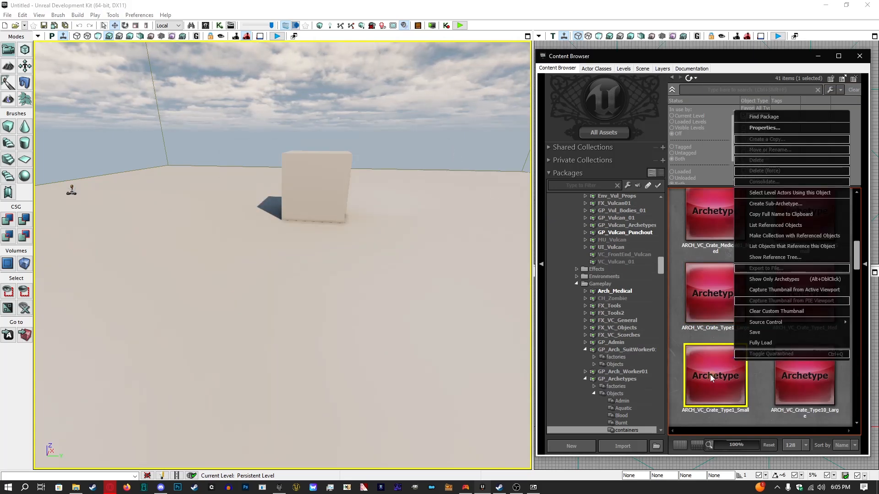
{"action": "left_click", "coordinate": [790, 209]}
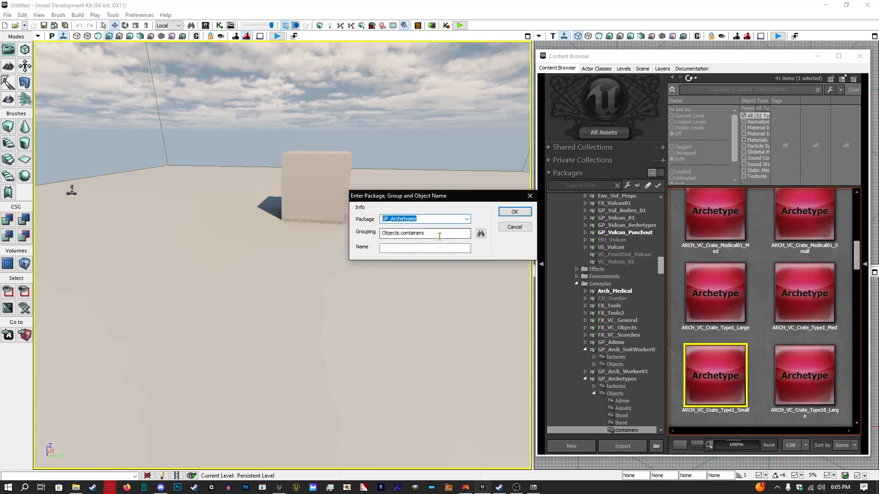
{"action": "left_click", "coordinate": [466, 220]}
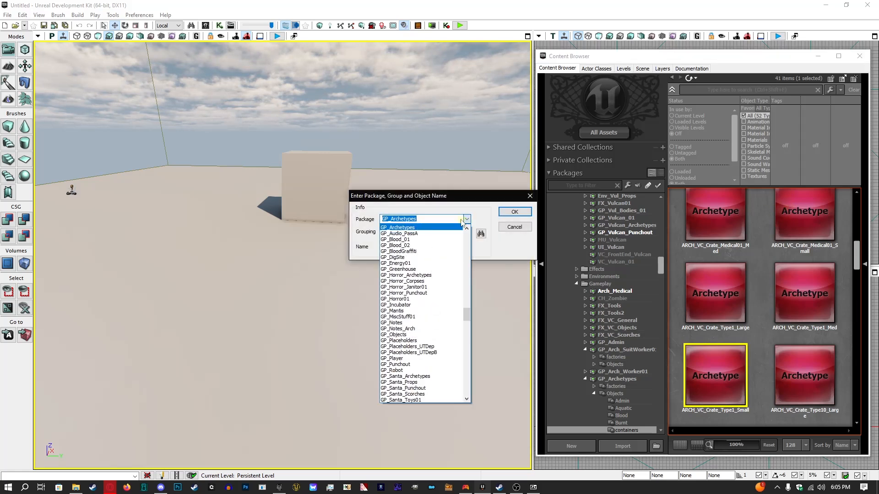
{"action": "type", "text": "objec"}
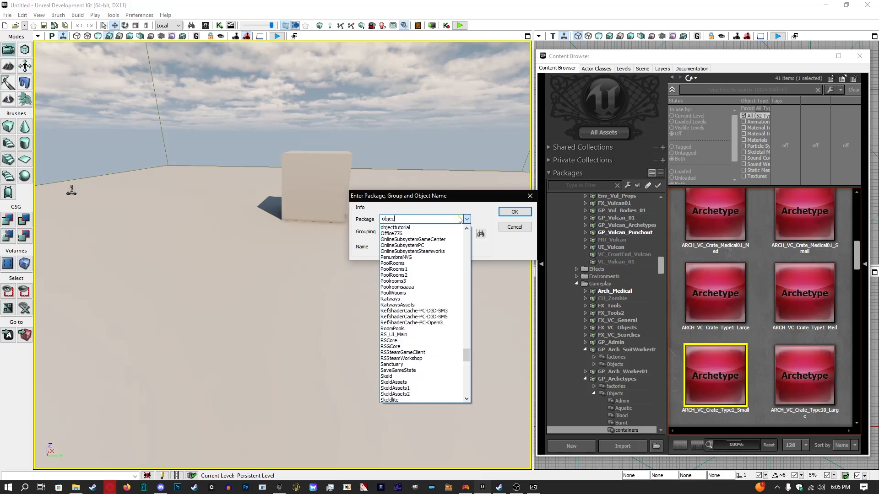
{"action": "left_click", "coordinate": [413, 228]}
{"action": "left_click", "coordinate": [445, 231]}
{"action": "left_click_drag", "start_coordinate": [445, 232], "coordinate": [404, 239]}
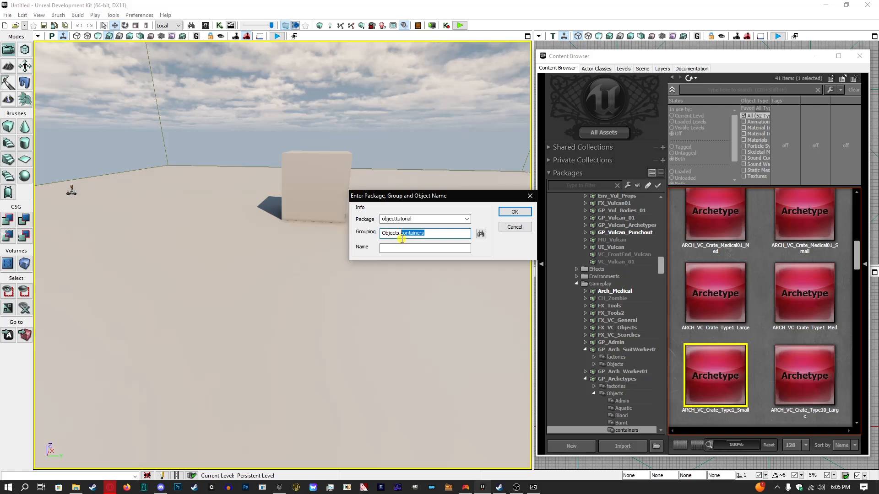
{"action": "key", "text": "BackSpace"}
{"action": "key", "text": "BackSpace"}
{"action": "left_click", "coordinate": [396, 249]}
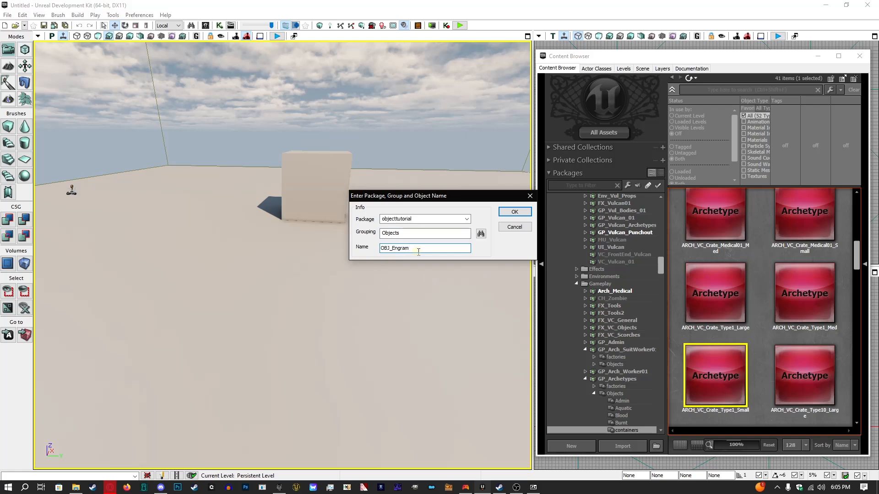
{"action": "left_click", "coordinate": [514, 213]}
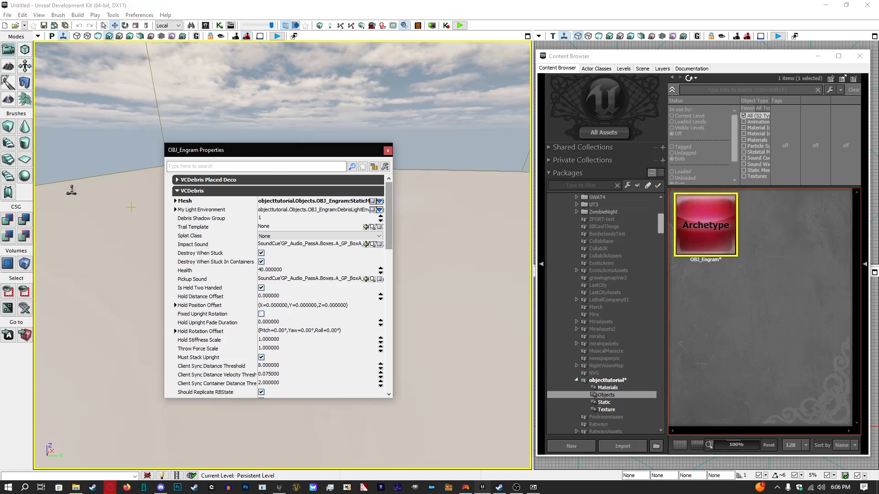
Assign SM_Engram from the Static group as the Static Mesh of OBJ_Engram's VCDebris mesh component.
{"action": "left_click", "coordinate": [178, 191]}
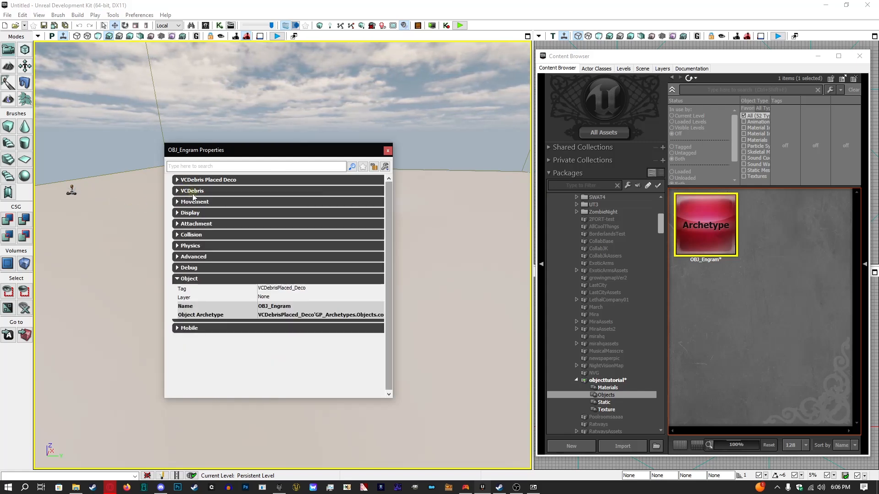
{"action": "left_click", "coordinate": [196, 192]}
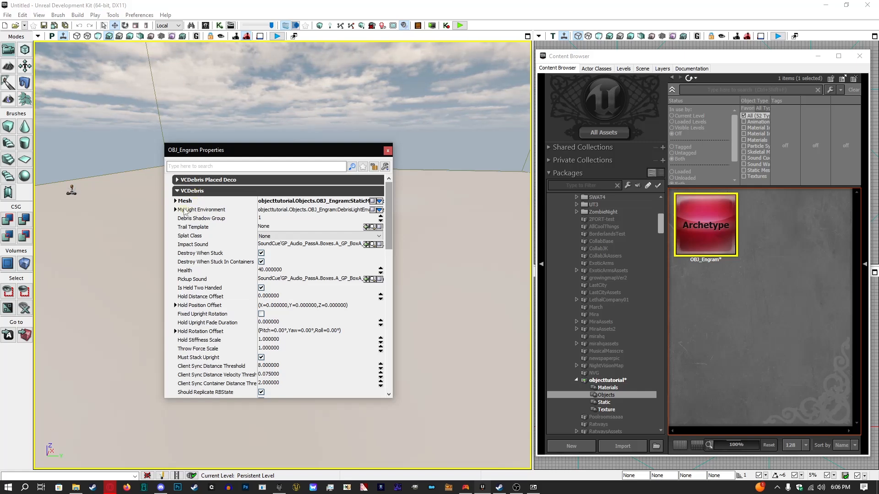
{"action": "left_click", "coordinate": [183, 201]}
{"action": "left_click", "coordinate": [200, 210]}
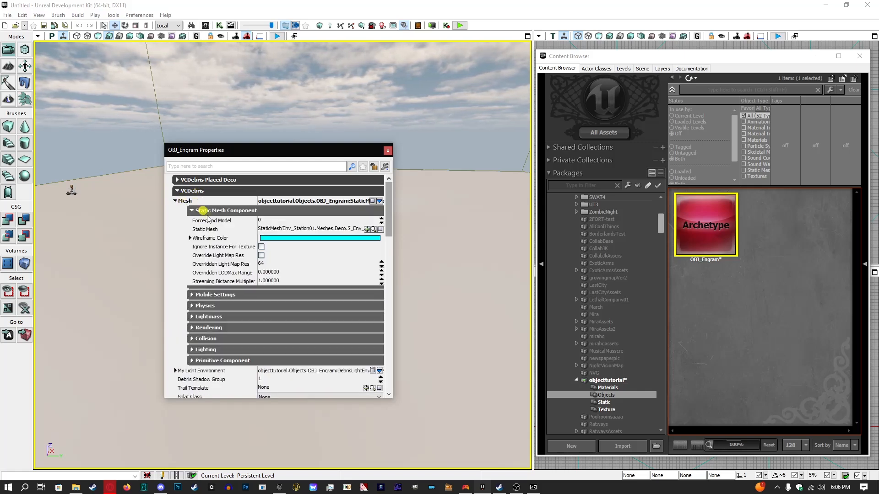
{"action": "left_click", "coordinate": [603, 403]}
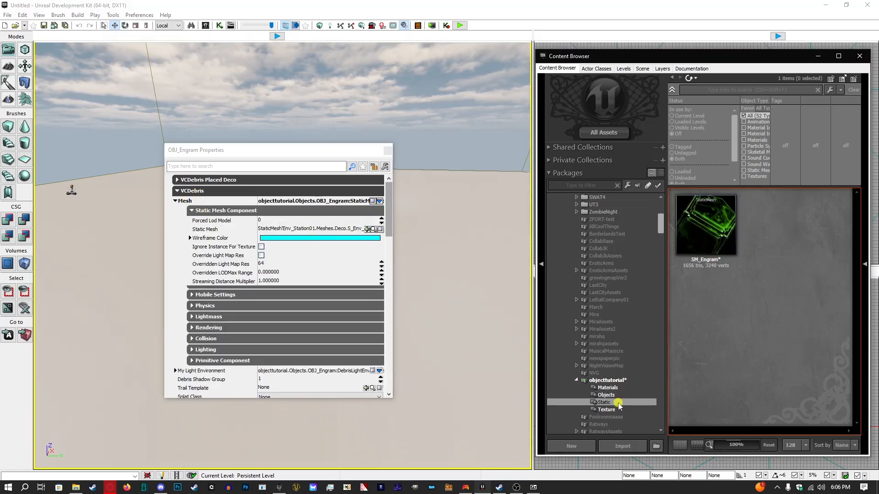
{"action": "left_click", "coordinate": [366, 229]}
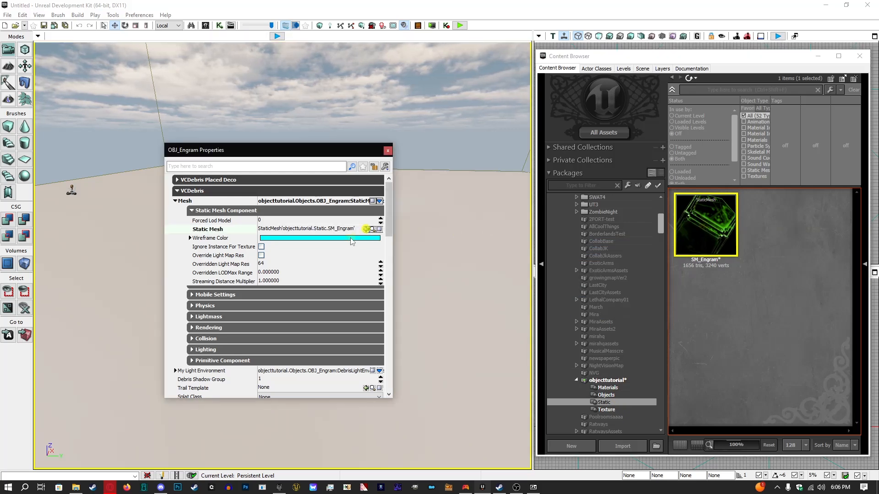
Filter OBJ_Engram's properties for "scale", set its Draw Scale to 1, and clear the filter.
{"action": "left_click", "coordinate": [217, 166]}
{"action": "type", "text": "scale"}
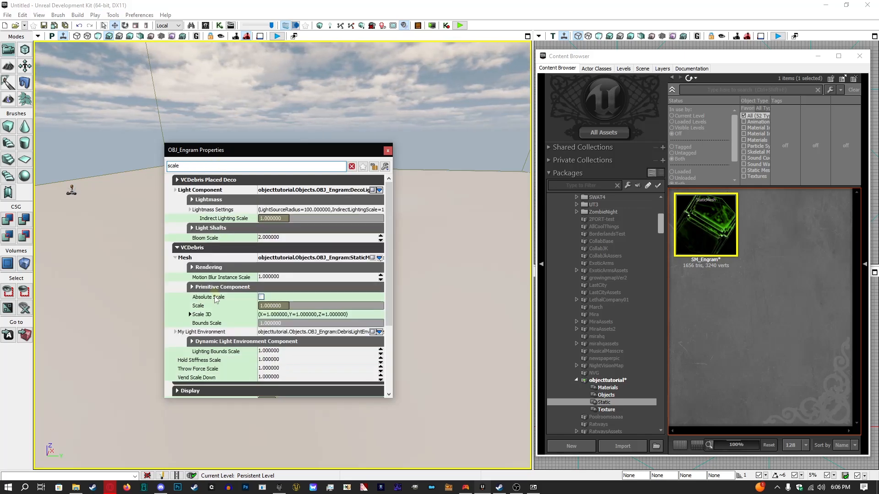
{"action": "scroll", "coordinate": [219, 317], "scroll_direction": "down", "scroll_amount": 3}
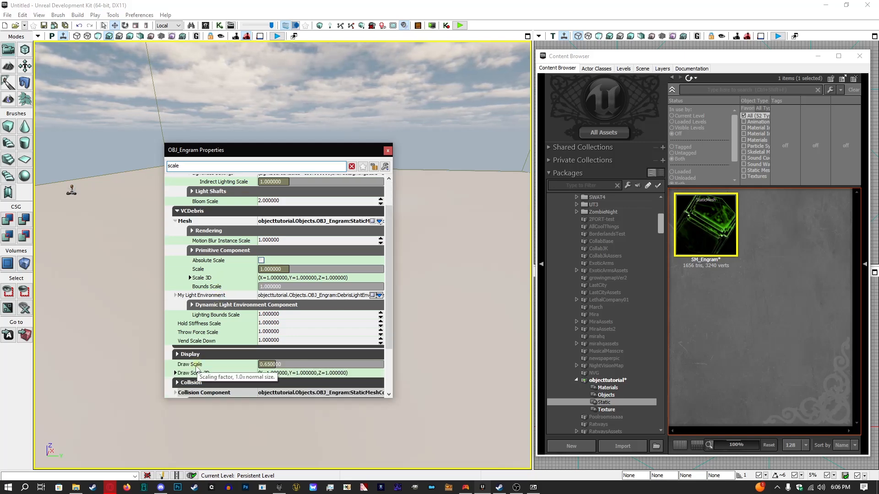
{"action": "left_click", "coordinate": [200, 366]}
{"action": "type", "text": "1"}
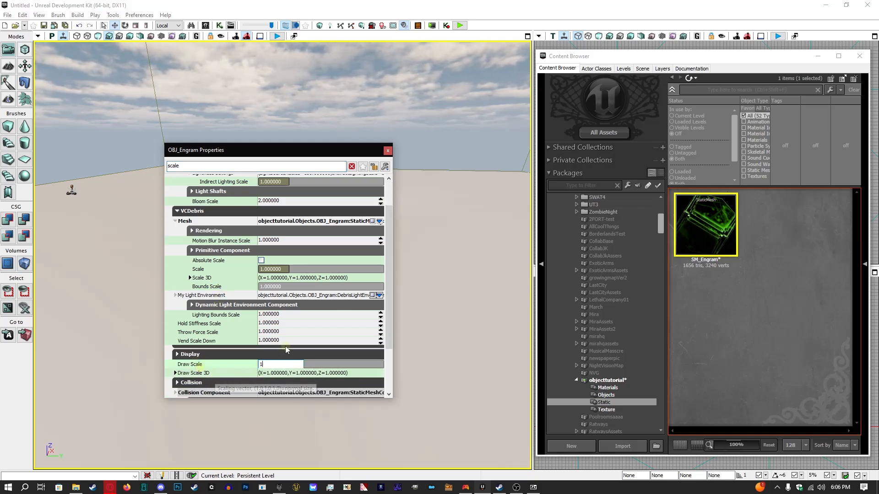
{"action": "key", "text": "Return"}
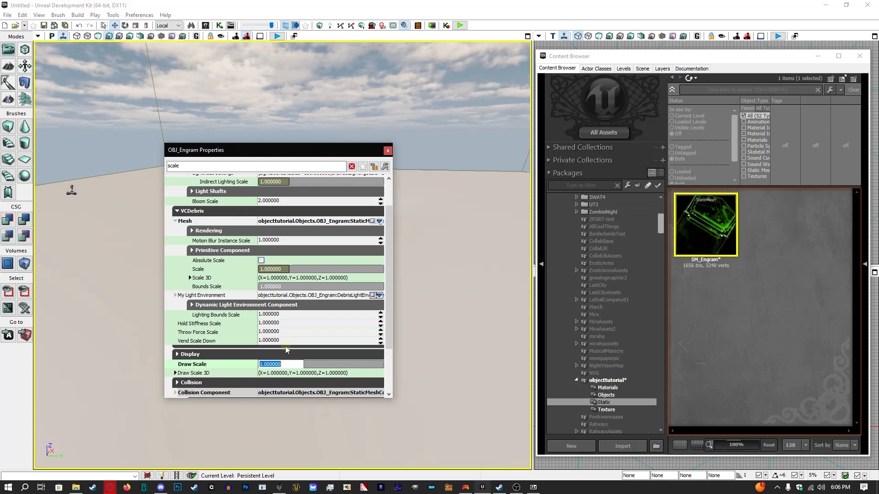
{"action": "left_click", "coordinate": [352, 167]}
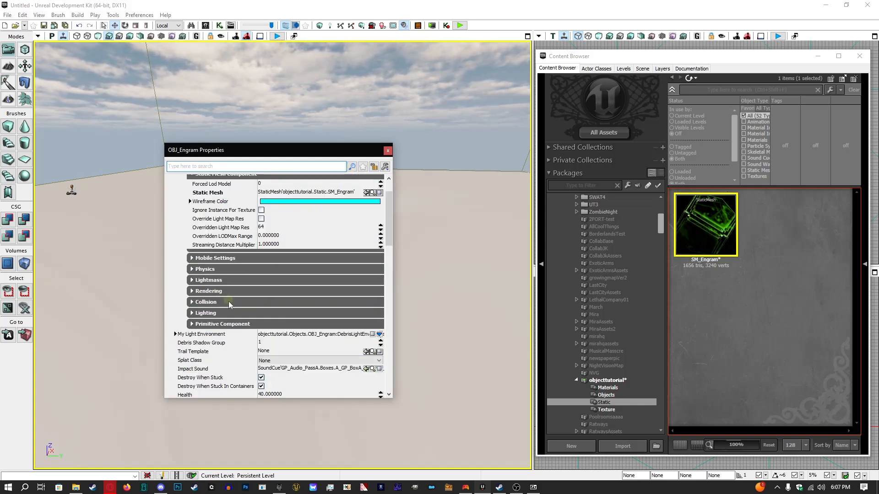
Filter OBJ_Engram's properties for "count" to check the Count As Mess option, clear the filter and look through the remaining properties.
{"action": "scroll", "coordinate": [389, 231], "scroll_direction": "up", "scroll_amount": 2}
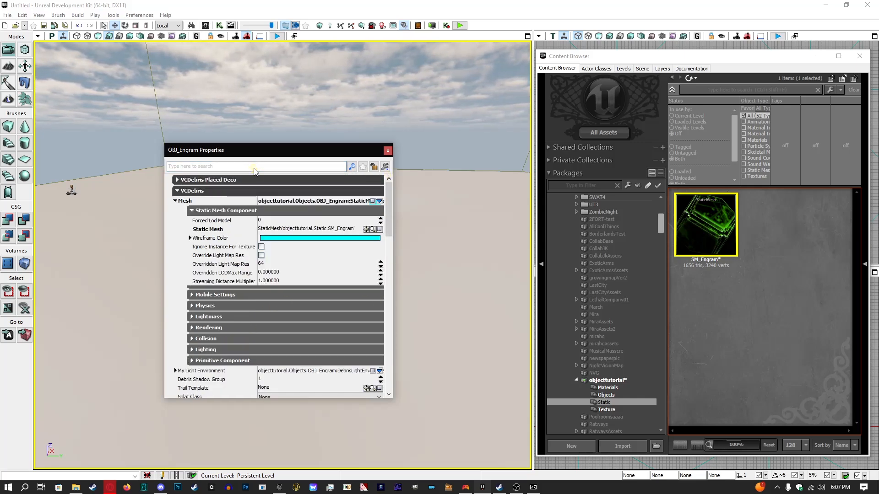
{"action": "type", "text": "count"}
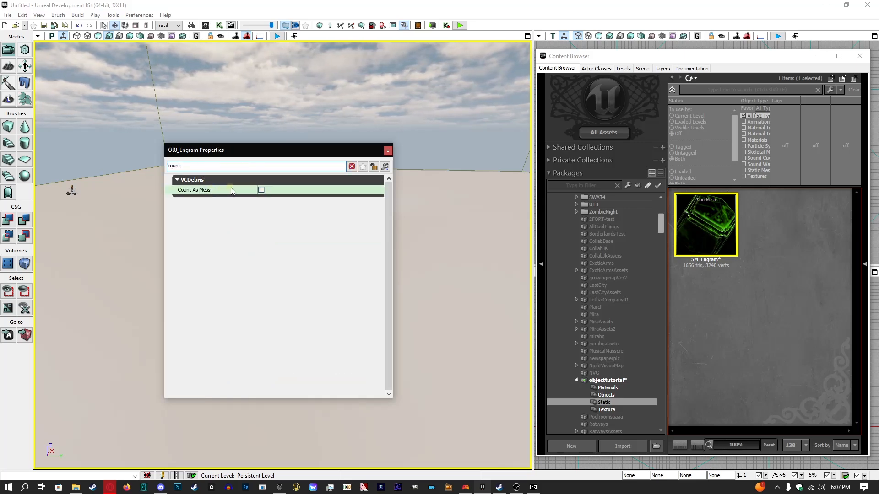
{"action": "left_click", "coordinate": [352, 166]}
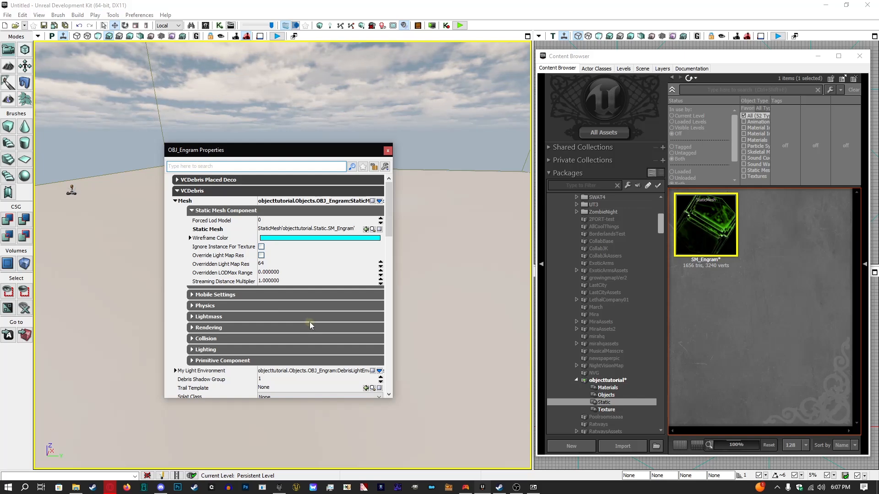
{"action": "scroll", "coordinate": [304, 315], "scroll_direction": "down", "scroll_amount": 1}
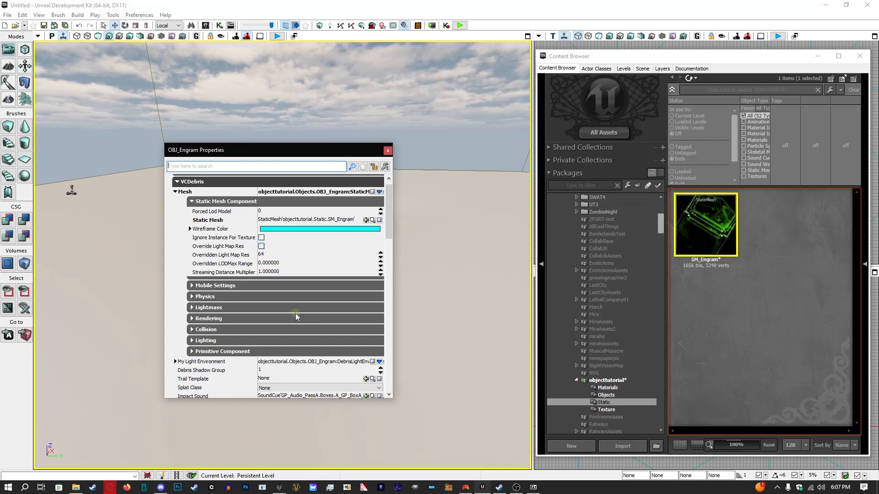
{"action": "scroll", "coordinate": [295, 316], "scroll_direction": "down", "scroll_amount": 7}
{"action": "left_click_drag", "start_coordinate": [392, 218], "coordinate": [386, 212]}
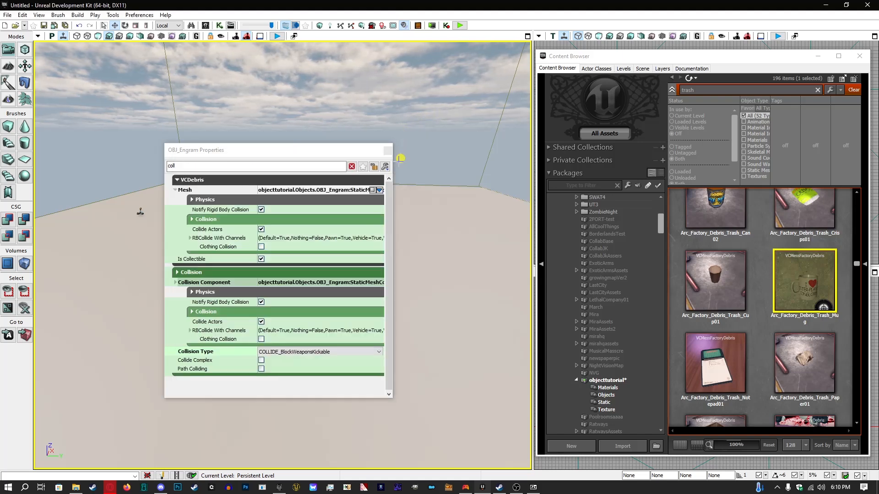
Set OBJ_Engram's Collision Type to COLLIDE_NoCollision.
{"action": "left_click", "coordinate": [288, 352]}
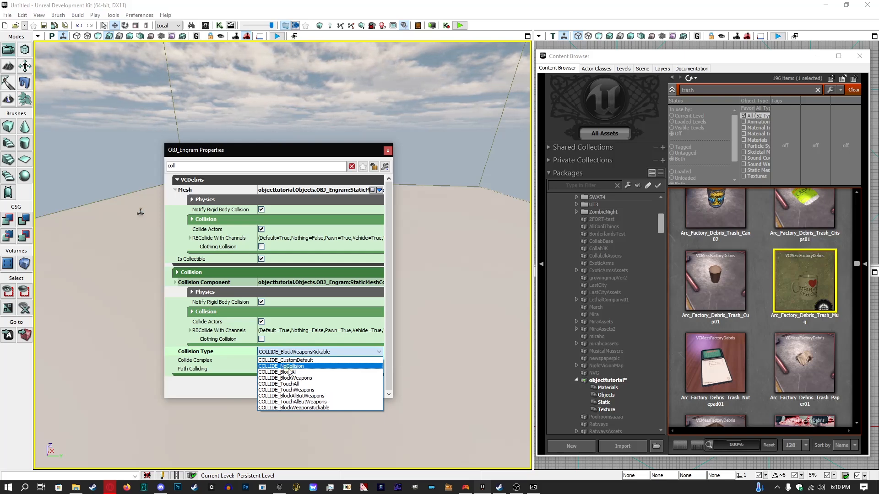
{"action": "left_click", "coordinate": [289, 369]}
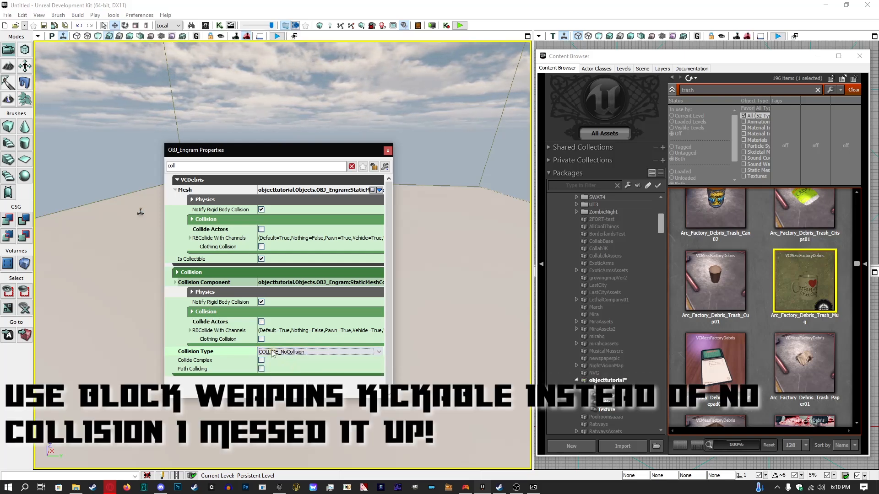
Inspect the collision properties of Arc_Factory_Debris_Trash_Mug by filtering for "coll", and close its properties window.
{"action": "right_click", "coordinate": [785, 278]}
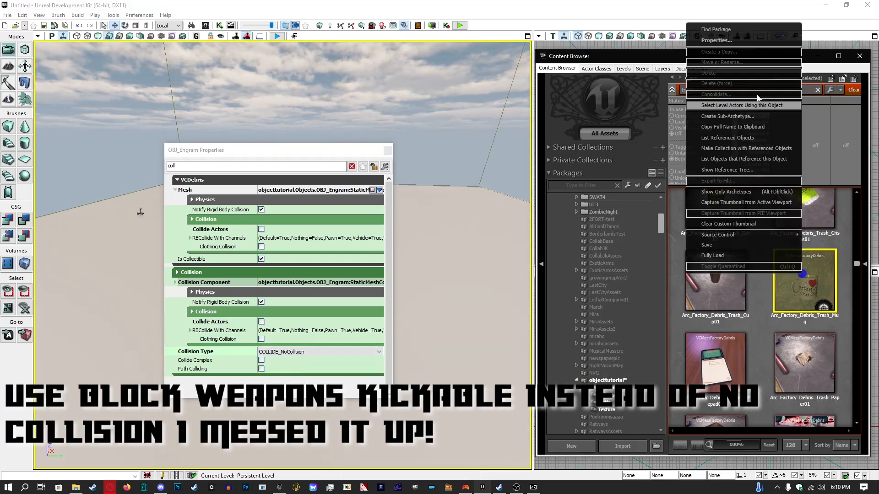
{"action": "left_click", "coordinate": [717, 41]}
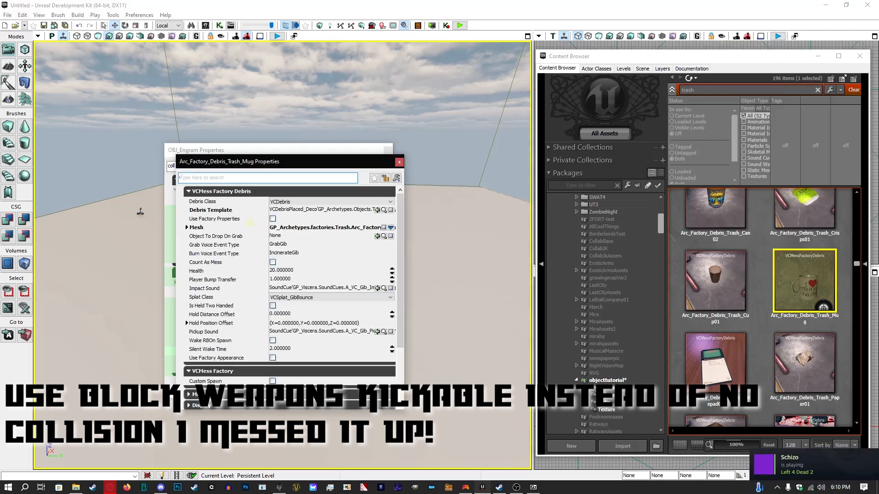
{"action": "type", "text": "coll"}
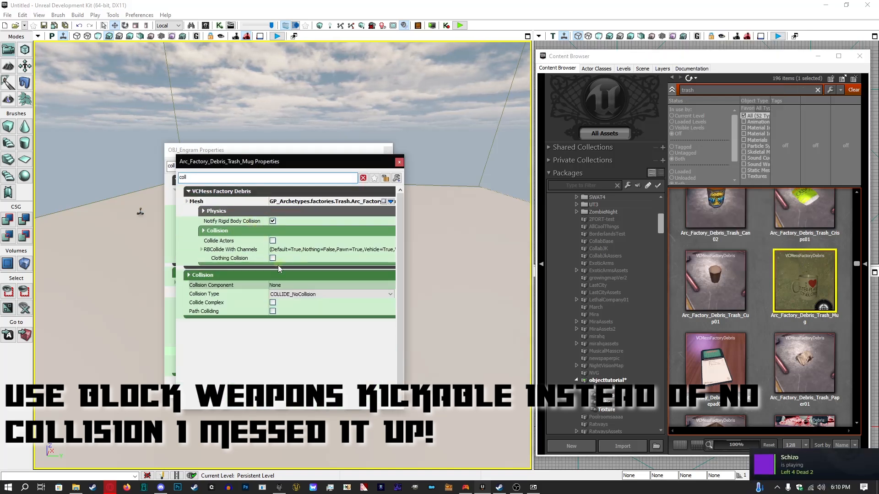
{"action": "left_click", "coordinate": [401, 163]}
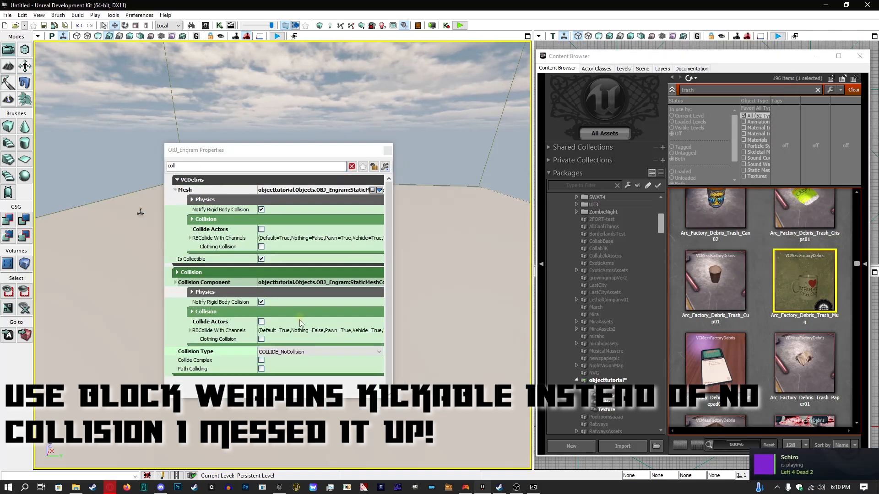
Try COLLIDE_BlockAll as OBJ_Engram's Collision Type and set it back to COLLIDE_NoCollision.
{"action": "left_click", "coordinate": [307, 351]}
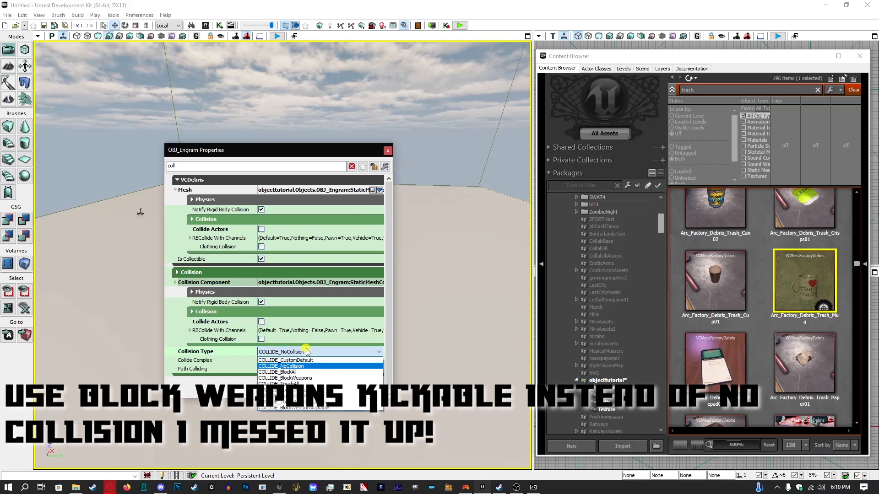
{"action": "left_click", "coordinate": [299, 372]}
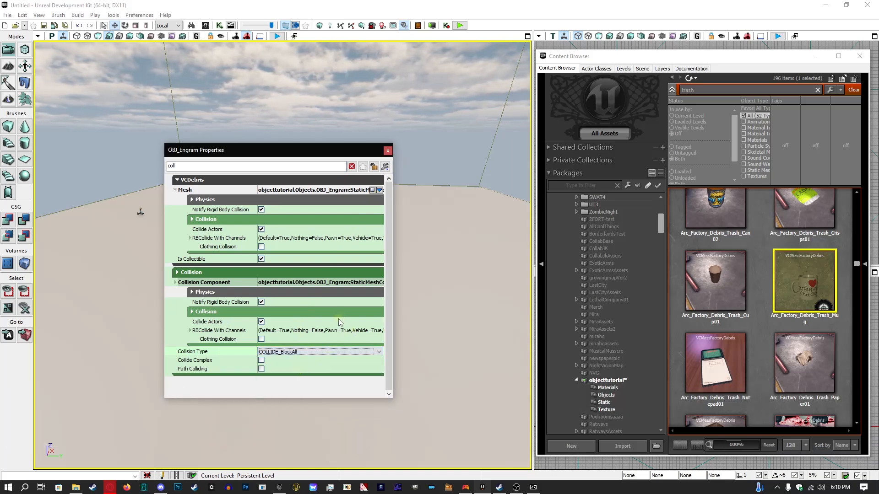
{"action": "left_click", "coordinate": [272, 352]}
{"action": "left_click", "coordinate": [285, 367]}
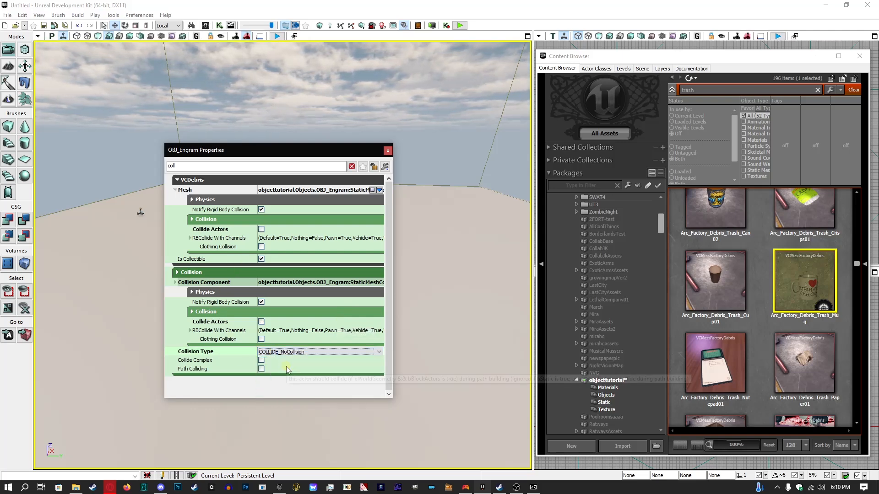
Filter OBJ_Engram's properties for "mater", add two entries to the mesh's Materials array, empty the array again and clear the filter.
{"action": "left_click", "coordinate": [352, 166]}
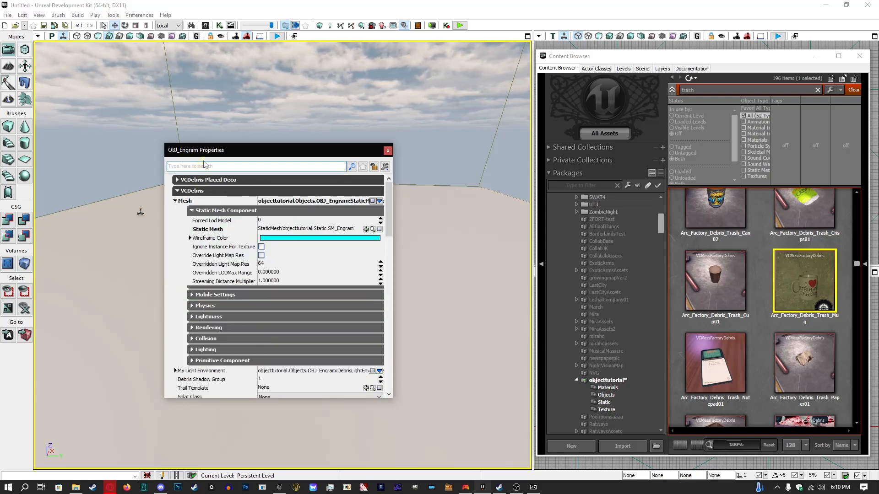
{"action": "type", "text": "maty"}
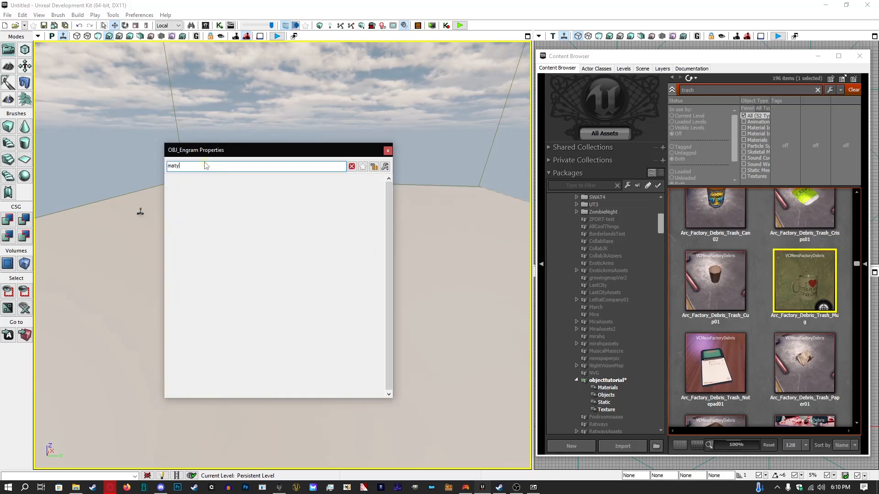
{"action": "key", "text": "BackSpace"}
{"action": "type", "text": "er"}
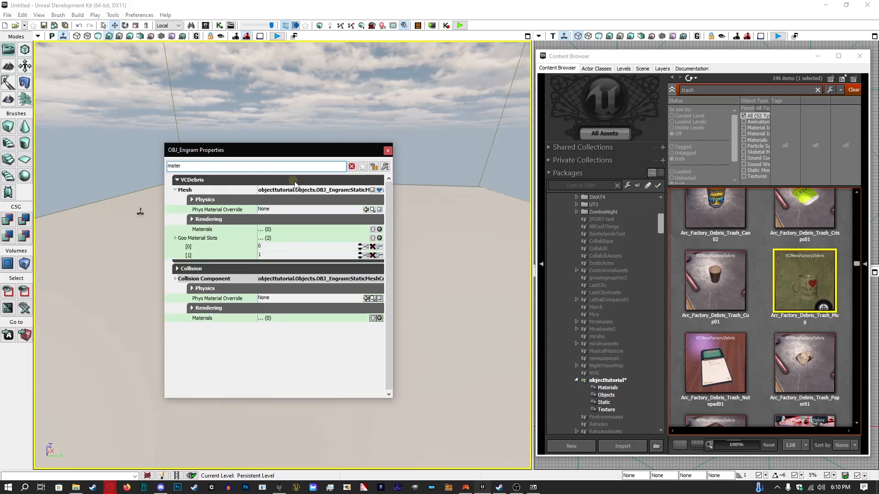
{"action": "left_click", "coordinate": [380, 229]}
{"action": "left_click", "coordinate": [380, 230]}
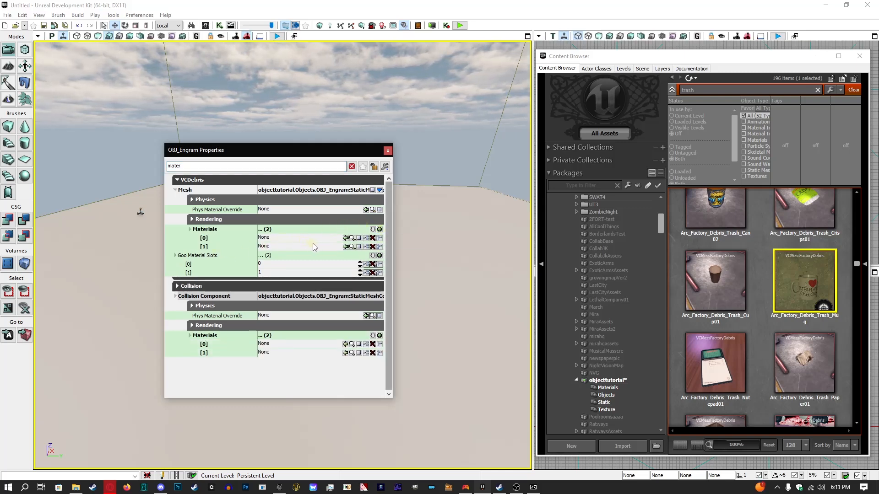
{"action": "left_click", "coordinate": [373, 229]}
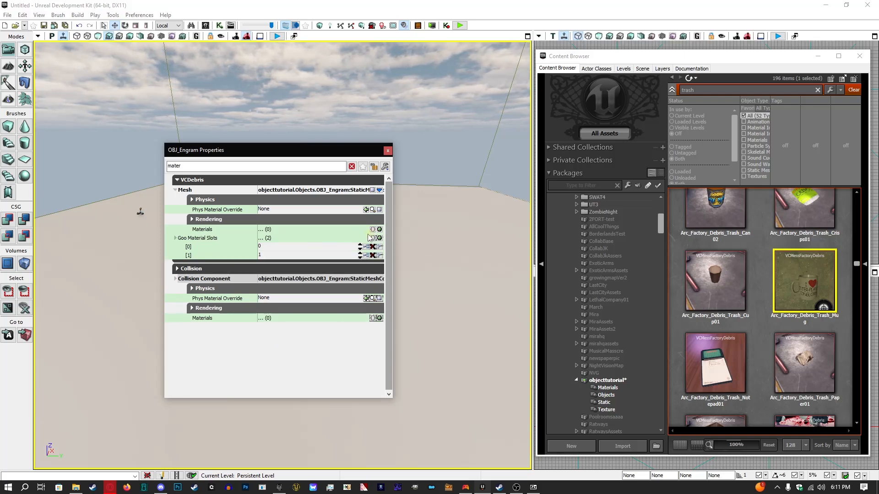
{"action": "left_click", "coordinate": [350, 166]}
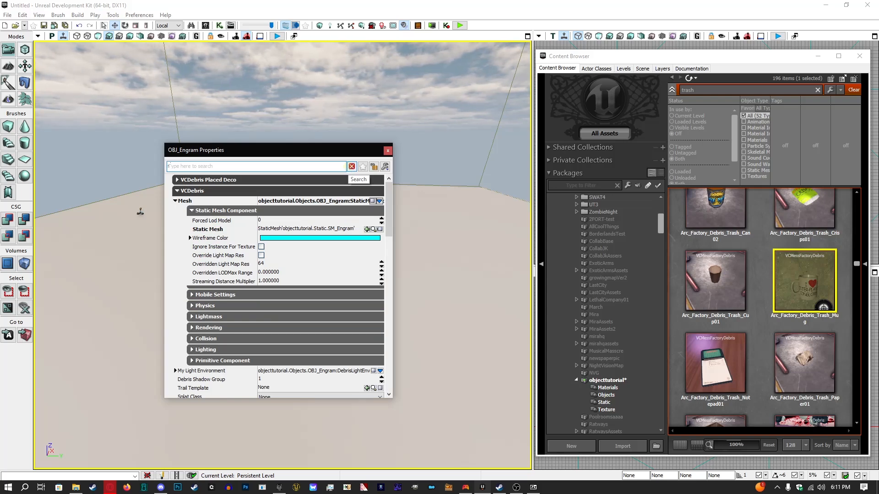
Filter OBJ_Engram's properties for "sound" and search the Content Browser for "pickup" restricted to sound cues.
{"action": "type", "text": "sound"}
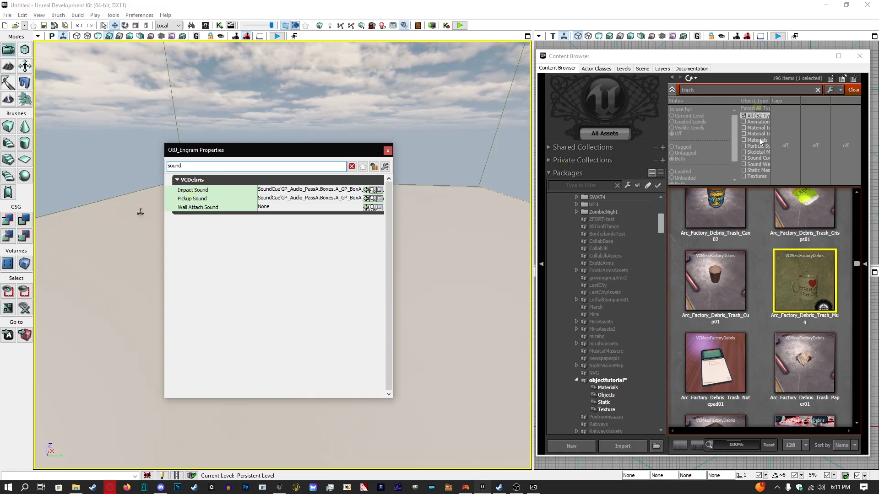
{"action": "left_click", "coordinate": [745, 91]}
{"action": "key", "text": "BackSpace"}
{"action": "key", "text": "BackSpace"}
{"action": "key", "text": "BackSpace"}
{"action": "key", "text": "BackSpace"}
{"action": "key", "text": "BackSpace"}
{"action": "type", "text": "pciku"}
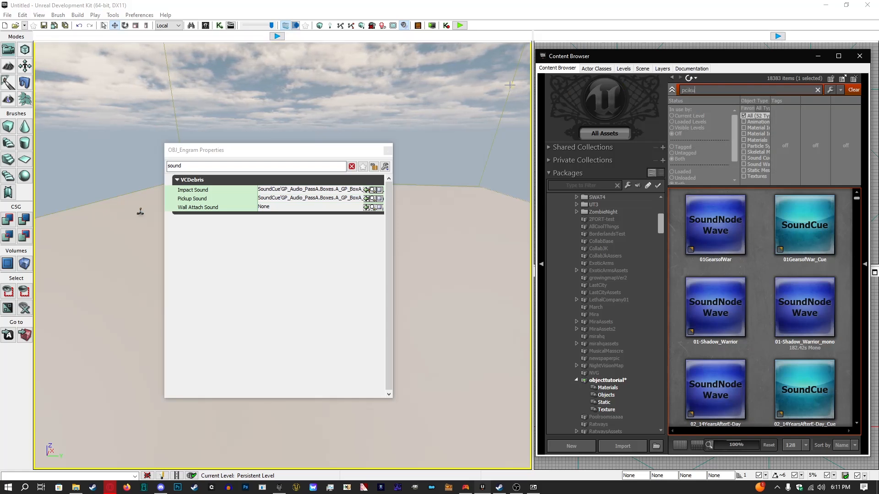
{"action": "key", "text": "BackSpace"}
{"action": "key", "text": "BackSpace"}
{"action": "key", "text": "BackSpace"}
{"action": "key", "text": "BackSpace"}
{"action": "type", "text": "ic"}
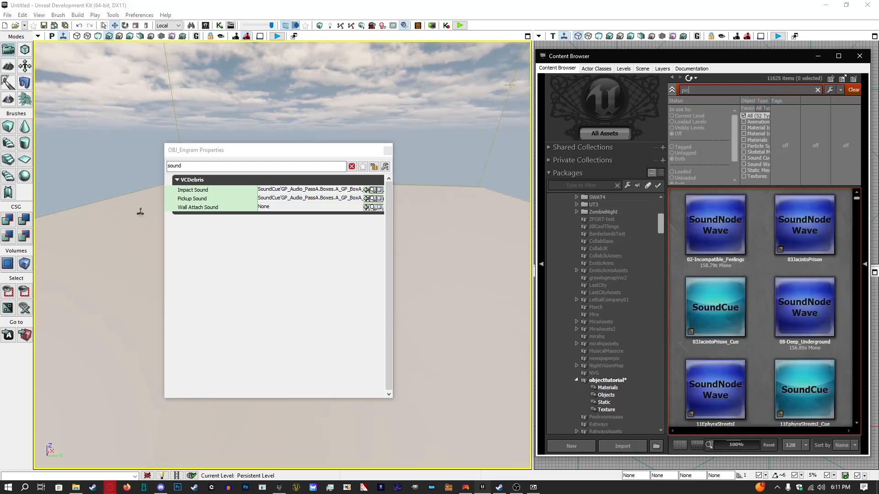
{"action": "type", "text": "kup"}
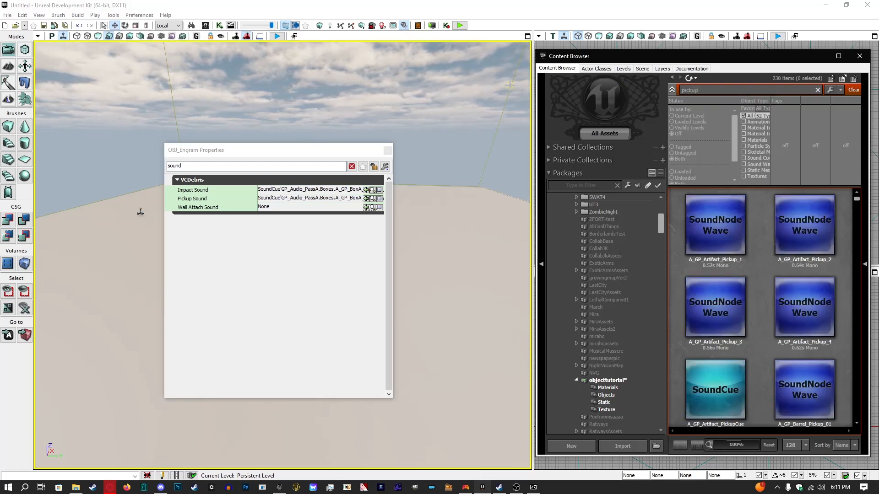
{"action": "left_click", "coordinate": [745, 159]}
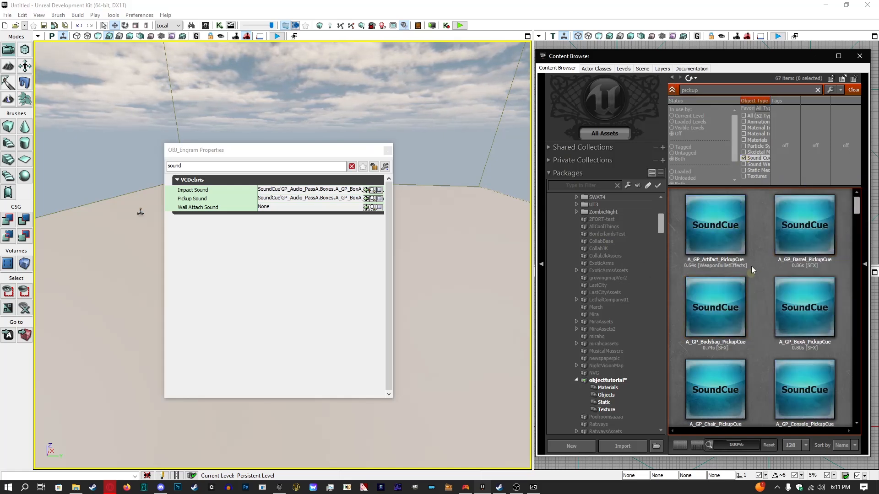
Sample the pickup sound cues and assign A_GP_Artifact_PickupCue as OBJ_Engram's Pickup Sound.
{"action": "left_click", "coordinate": [732, 235]}
{"action": "left_click", "coordinate": [732, 291]}
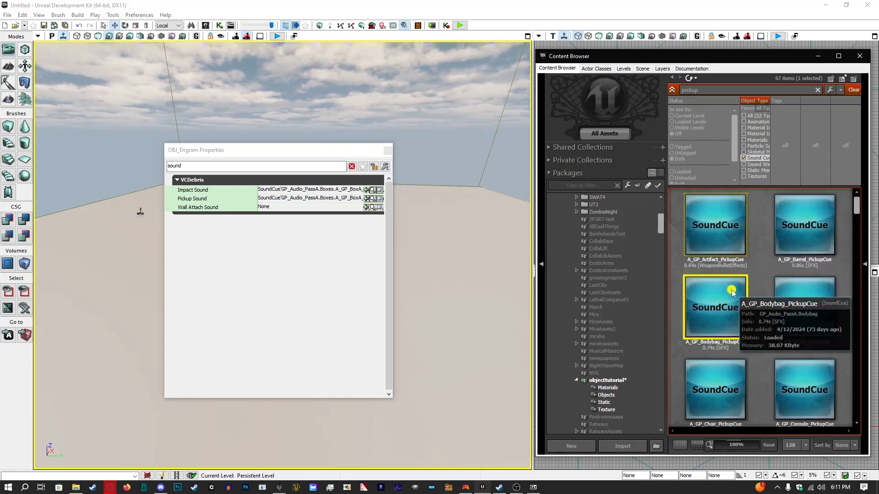
{"action": "left_click", "coordinate": [797, 242]}
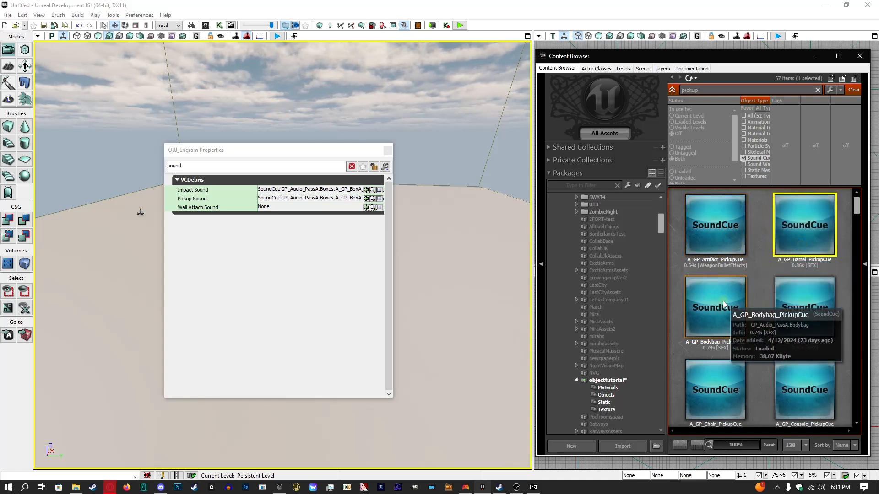
{"action": "left_click", "coordinate": [721, 240]}
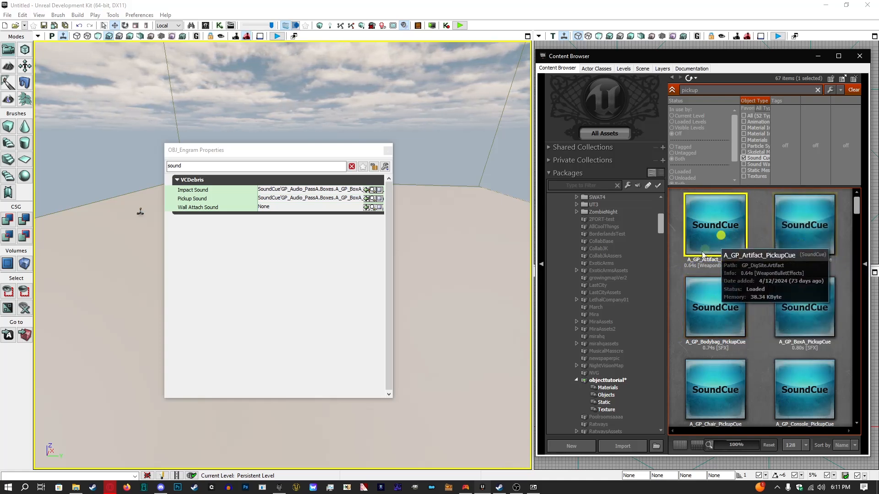
{"action": "left_click", "coordinate": [367, 198]}
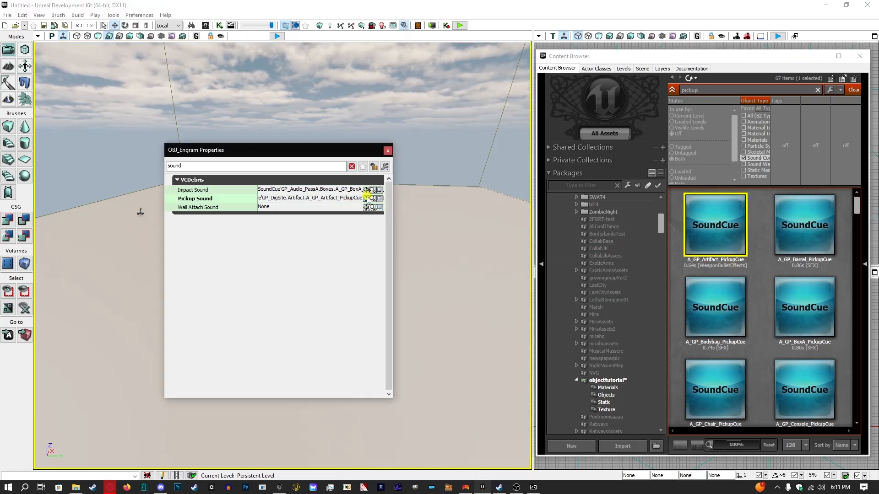
Find the impact sound cues, assign A_GP_Artifact_ImpactCue as OBJ_Engram's Impact Sound, and clear the property filter and asset search.
{"action": "left_click_drag", "start_coordinate": [552, 91], "coordinate": [519, 87]}
{"action": "type", "text": "impact"}
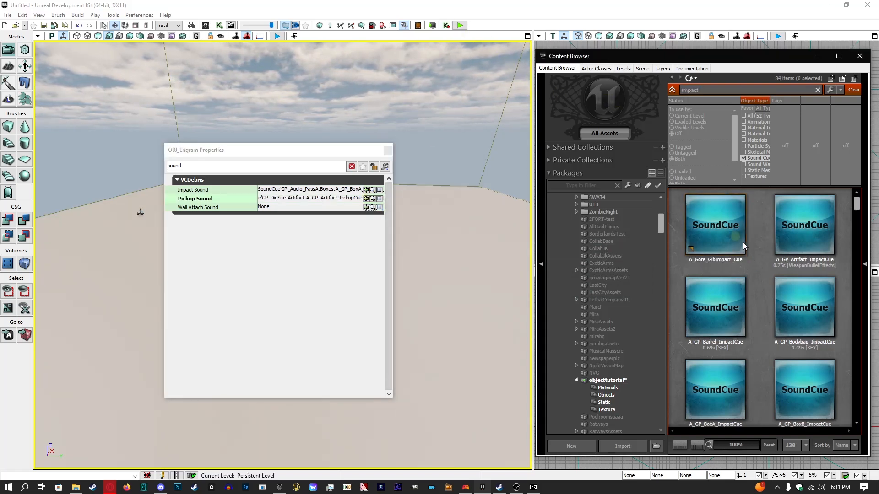
{"action": "left_click", "coordinate": [804, 226]}
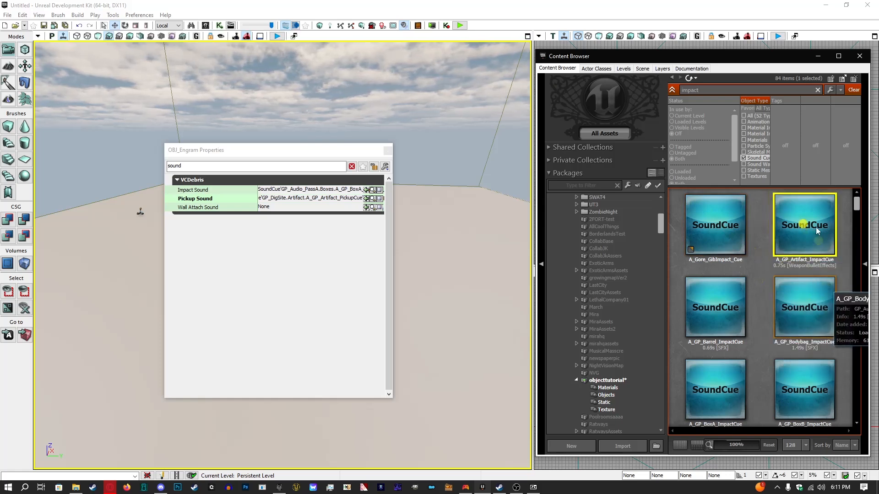
{"action": "left_click", "coordinate": [366, 189]}
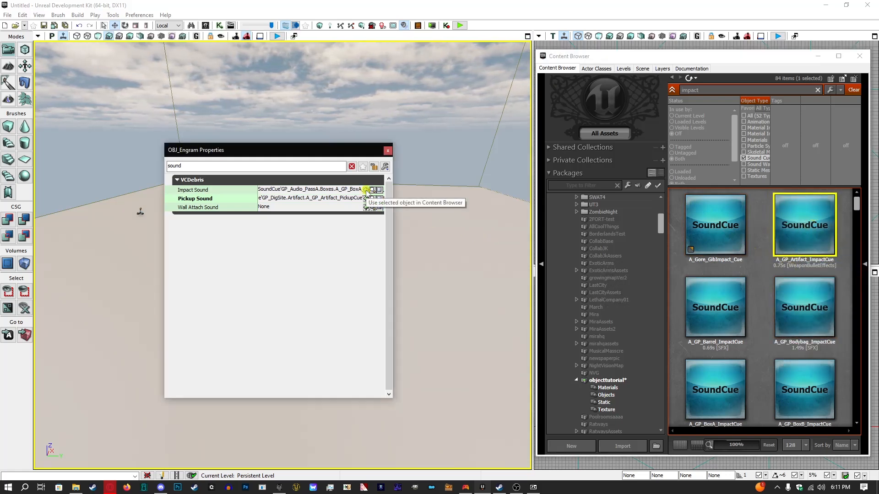
{"action": "left_click", "coordinate": [352, 166]}
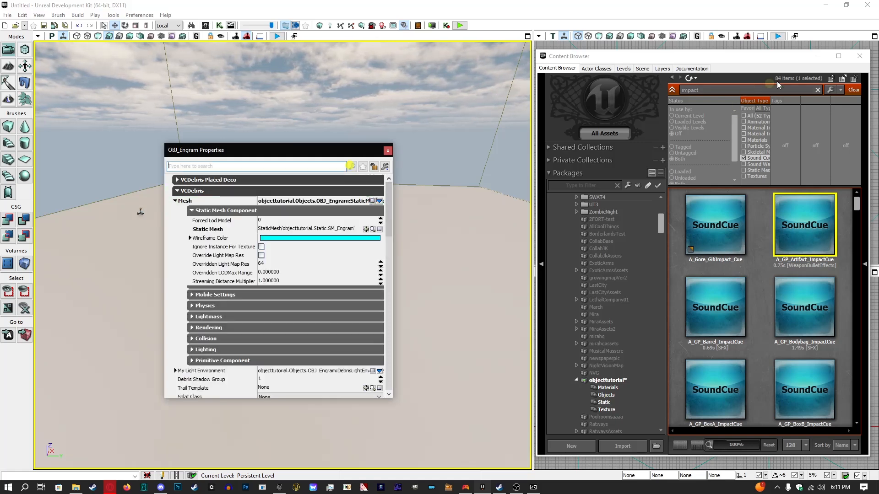
{"action": "left_click", "coordinate": [818, 91]}
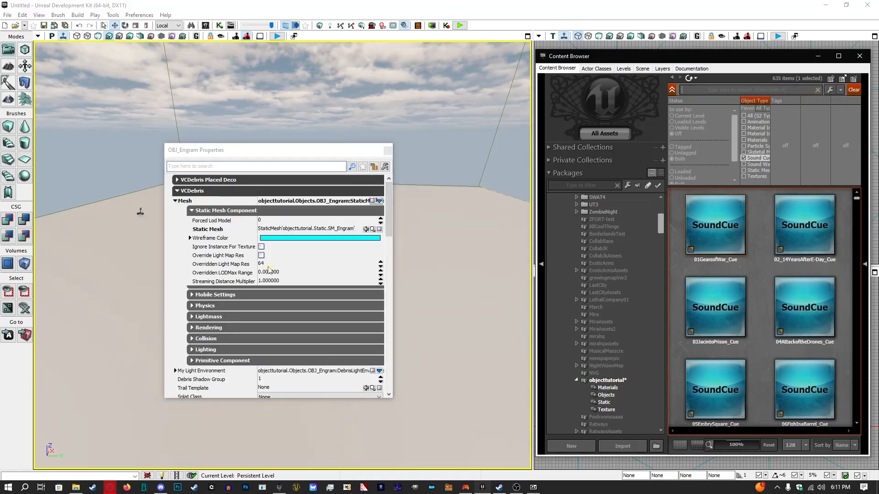
Collapse OBJ_Engram's mesh properties, close its properties window and save the objecttutorial package.
{"action": "mouse_move", "coordinate": [391, 207]}
{"action": "left_mouse_down"}
{"action": "mouse_move", "coordinate": [392, 219]}
{"action": "mouse_move", "coordinate": [390, 202]}
{"action": "left_mouse_up"}
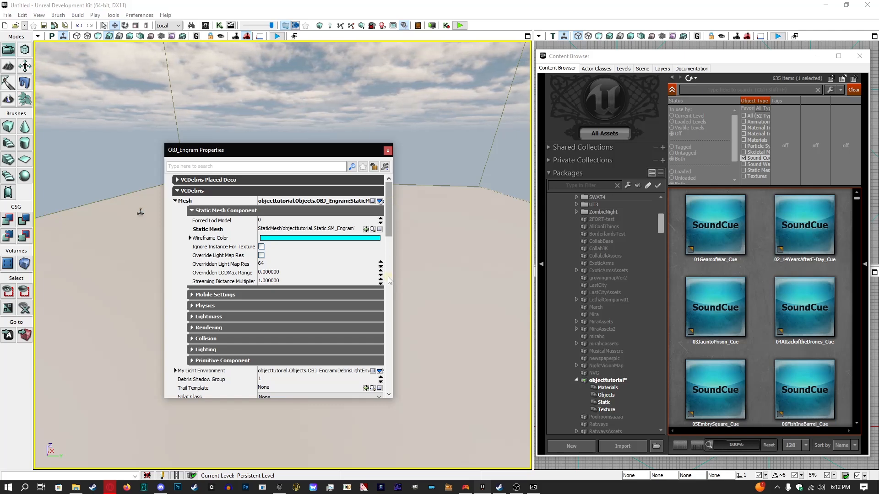
{"action": "left_click", "coordinate": [198, 211]}
{"action": "left_click", "coordinate": [185, 201]}
{"action": "left_click", "coordinate": [190, 192]}
{"action": "left_click", "coordinate": [190, 192]}
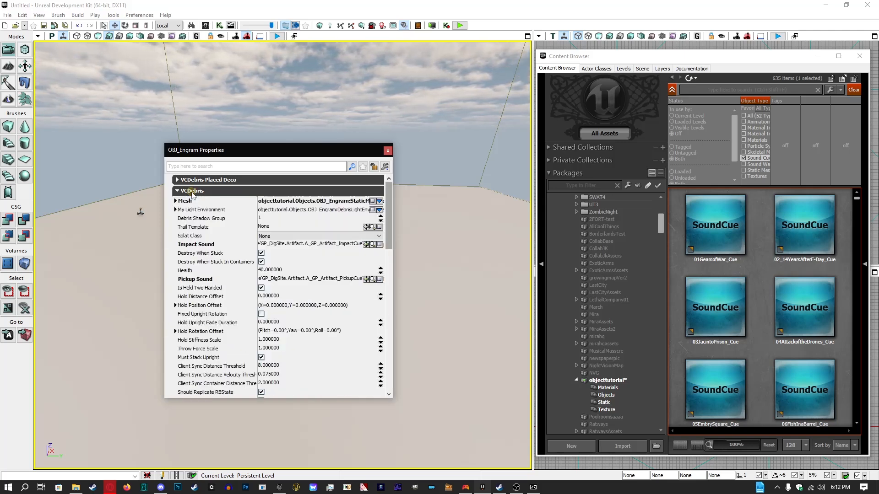
{"action": "left_click", "coordinate": [388, 150]}
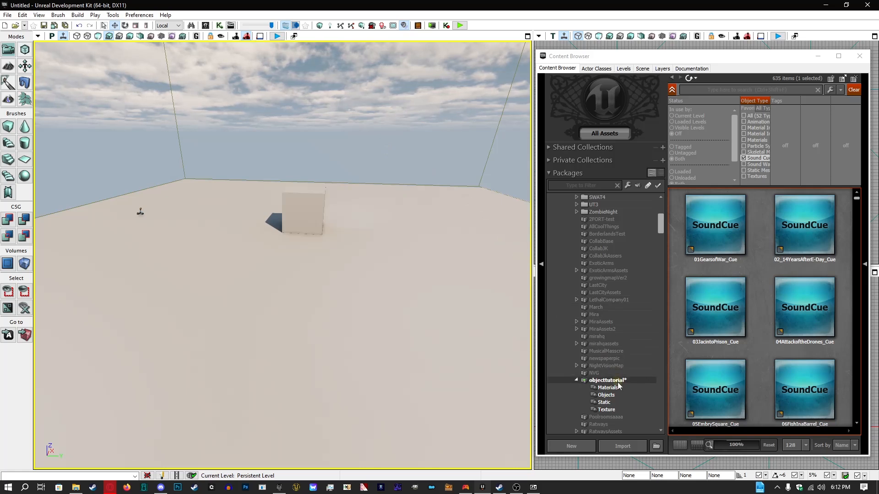
{"action": "right_click", "coordinate": [617, 383]}
{"action": "left_click", "coordinate": [652, 268]}
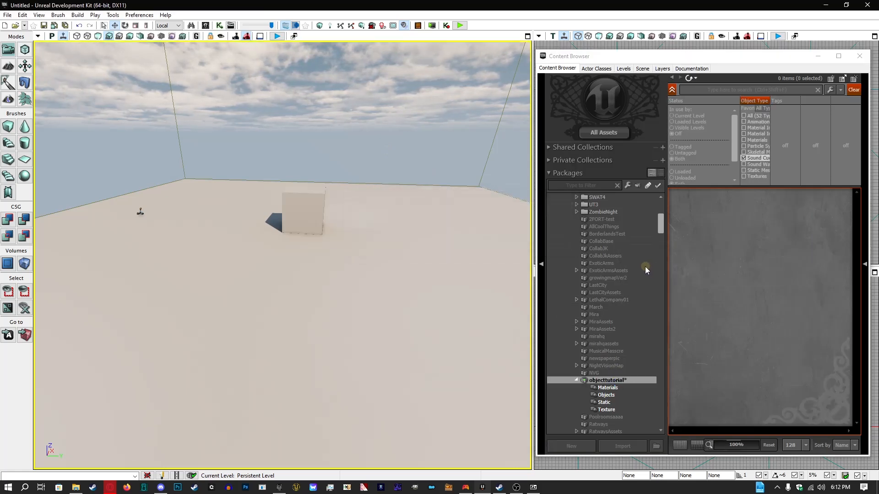
Show all object types in the objecttutorial Objects group, place OBJ_Engram in the level and raise it slightly above the floor.
{"action": "scroll", "coordinate": [613, 397], "scroll_direction": "down", "scroll_amount": 7}
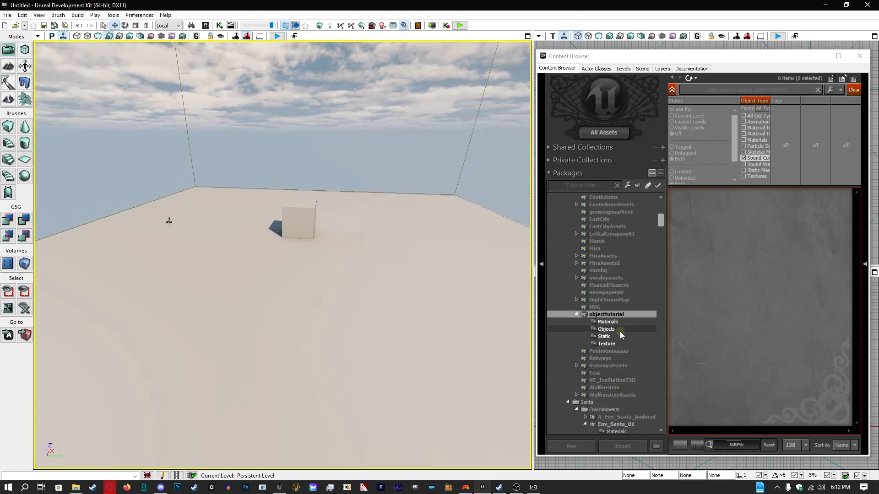
{"action": "left_click", "coordinate": [617, 329]}
{"action": "left_click", "coordinate": [744, 116]}
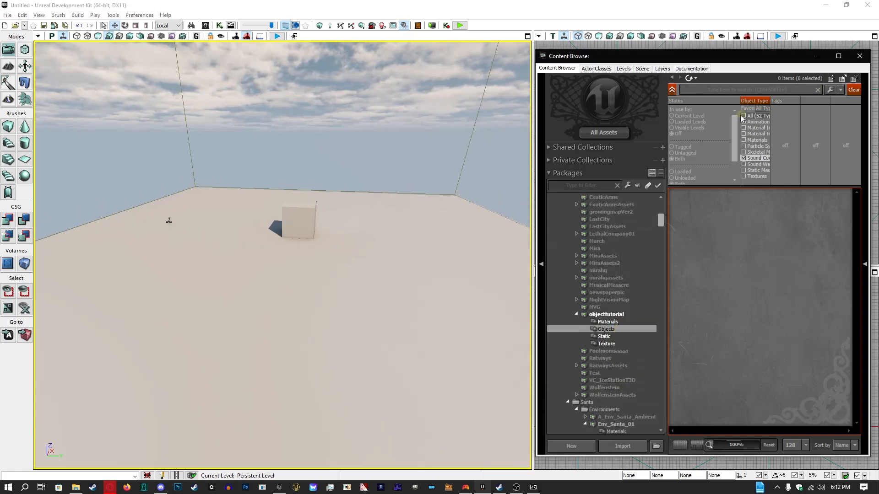
{"action": "left_click_drag", "start_coordinate": [705, 224], "coordinate": [288, 307]}
{"action": "right_click_drag", "start_coordinate": [338, 331], "coordinate": [328, 469]}
{"action": "left_click_drag", "start_coordinate": [338, 331], "coordinate": [314, 165]}
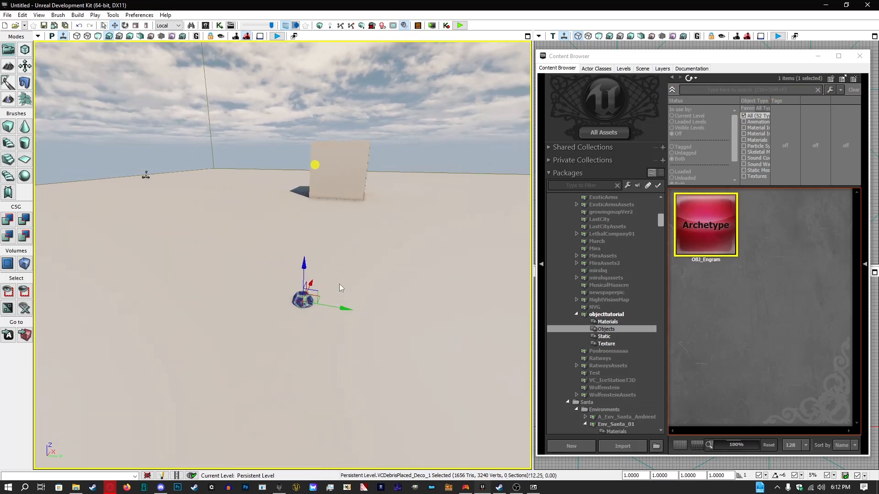
{"action": "left_click_drag", "start_coordinate": [303, 261], "coordinate": [303, 248]}
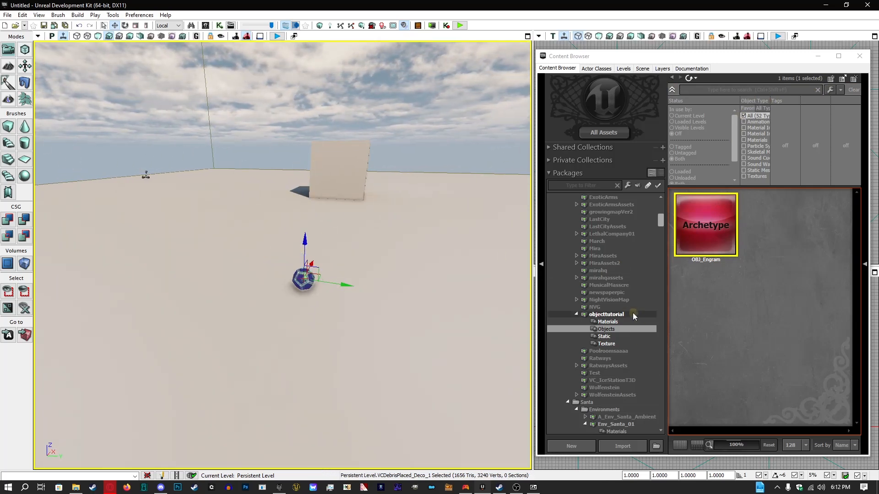
Set the World Properties' Default Game Type and Game Type For PIE to VCGame and close the properties window.
{"action": "left_click", "coordinate": [22, 15]}
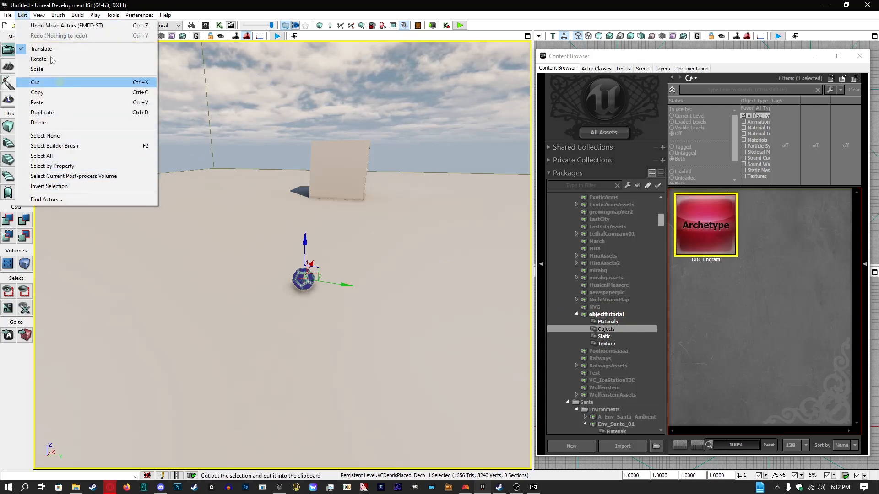
{"action": "mouse_move", "coordinate": [39, 14]}
{"action": "left_click", "coordinate": [64, 59]}
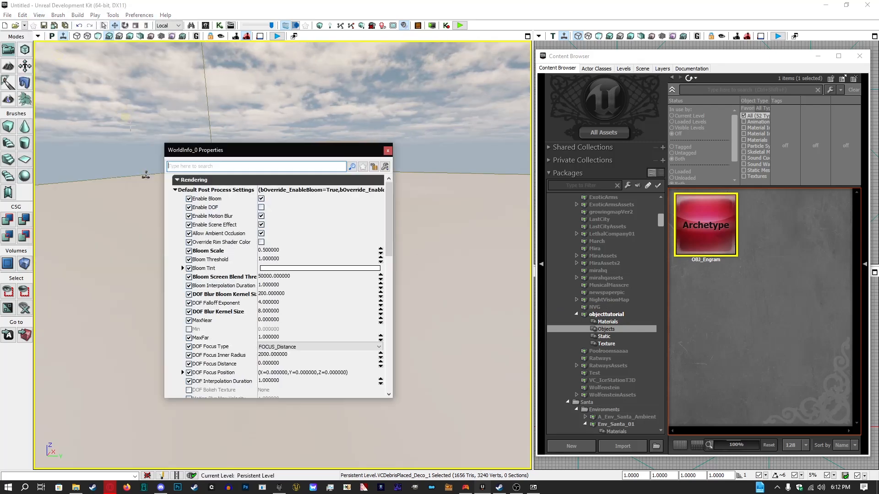
{"action": "double_click", "coordinate": [200, 190]}
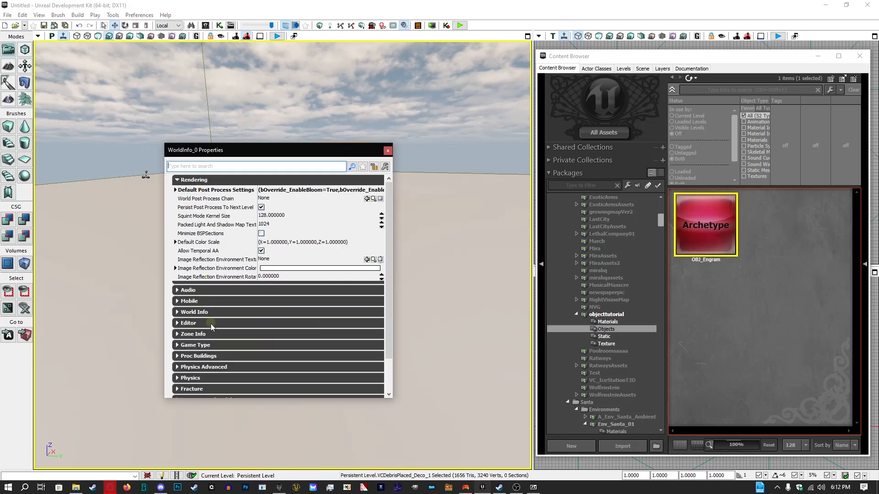
{"action": "left_click", "coordinate": [208, 346]}
{"action": "left_click", "coordinate": [289, 318]}
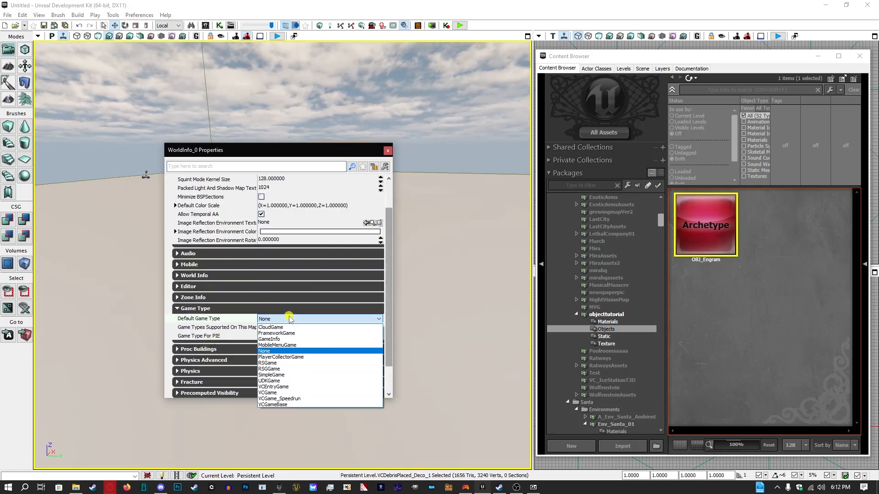
{"action": "left_click", "coordinate": [268, 393]}
{"action": "left_click", "coordinate": [283, 336]}
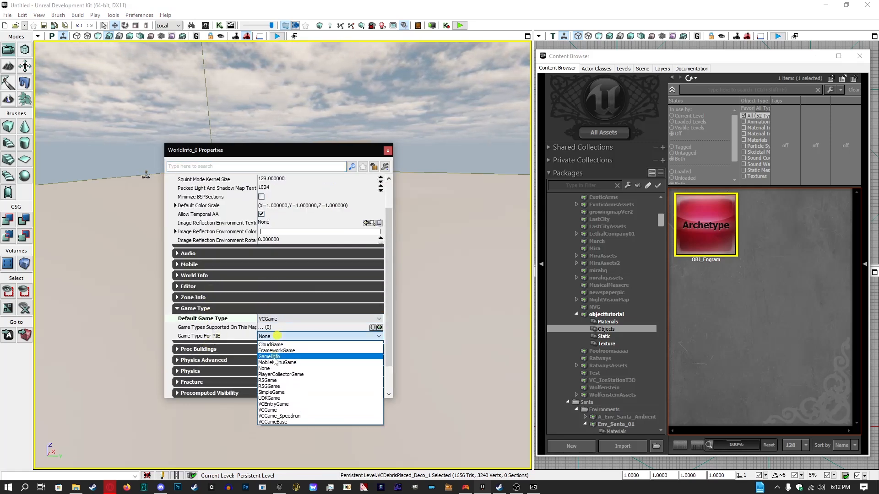
{"action": "left_click", "coordinate": [269, 411]}
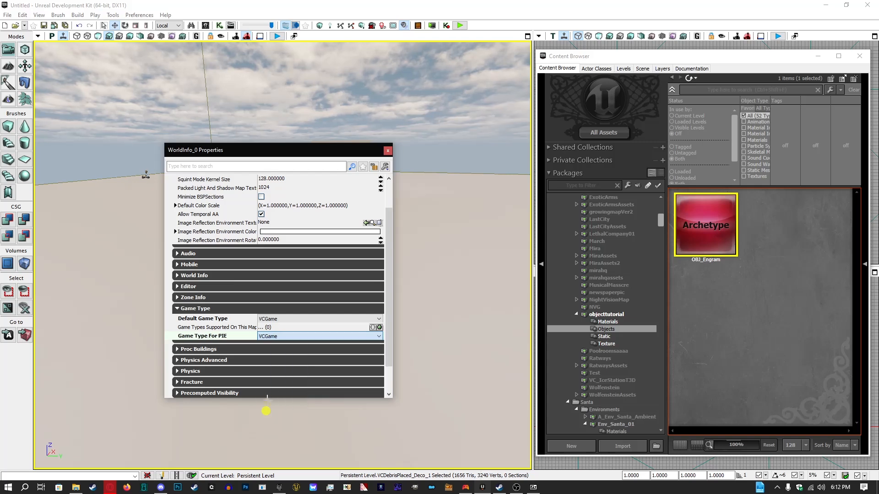
{"action": "left_click", "coordinate": [387, 150]}
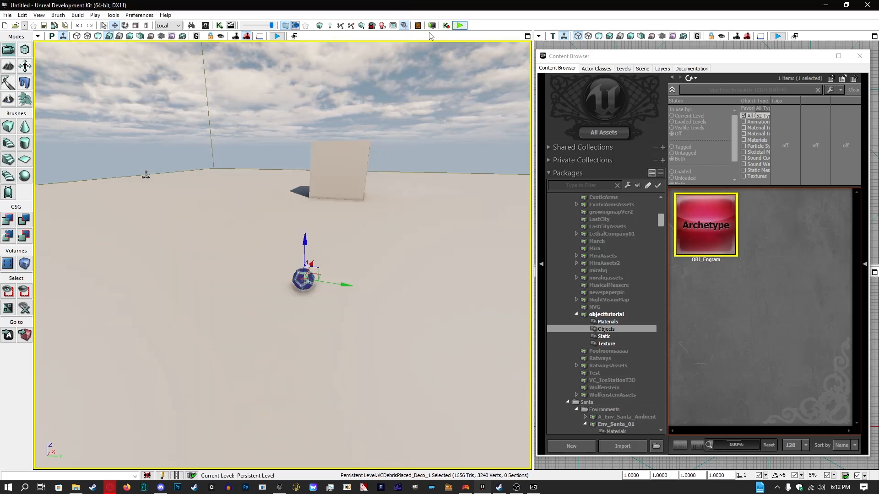
Try to play the untitled level in the viewport and close the editor.
{"action": "left_click", "coordinate": [276, 36]}
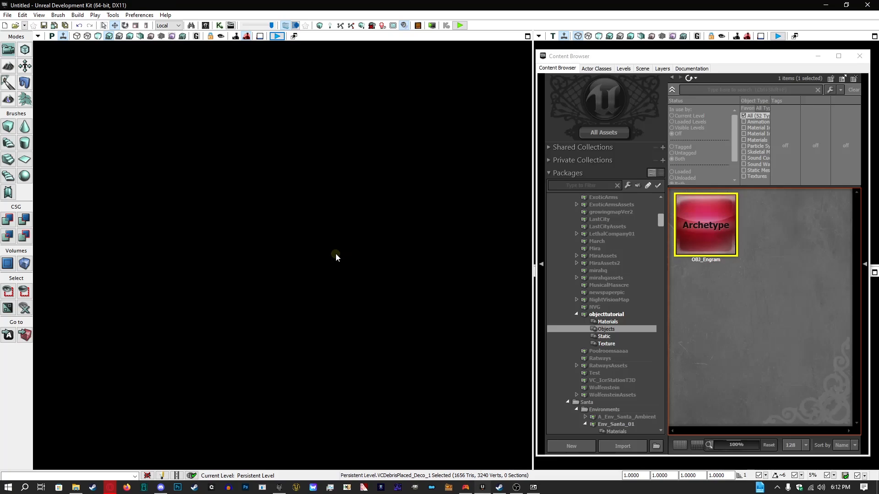
{"action": "left_click", "coordinate": [873, 6]}
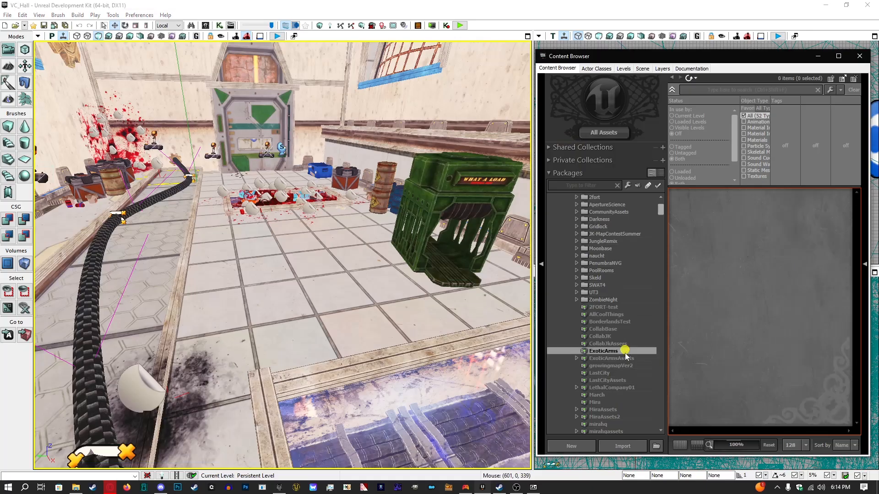
Find the objecttutorial package in the VC_Hall session and place OBJ_Engram on the hall floor near the green incinerator.
{"action": "scroll", "coordinate": [617, 388], "scroll_direction": "down", "scroll_amount": 1}
{"action": "scroll", "coordinate": [622, 389], "scroll_direction": "down", "scroll_amount": 5}
{"action": "scroll", "coordinate": [623, 391], "scroll_direction": "down", "scroll_amount": 1}
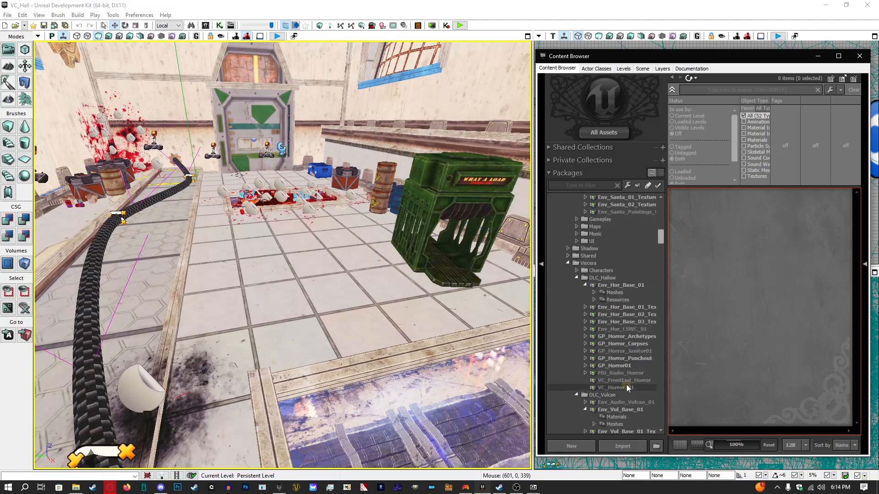
{"action": "scroll", "coordinate": [621, 355], "scroll_direction": "up", "scroll_amount": 10}
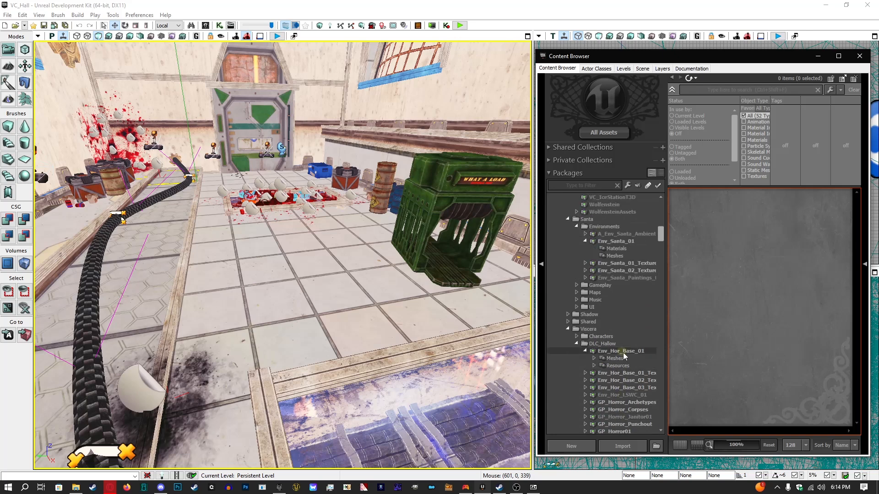
{"action": "left_click", "coordinate": [614, 315]}
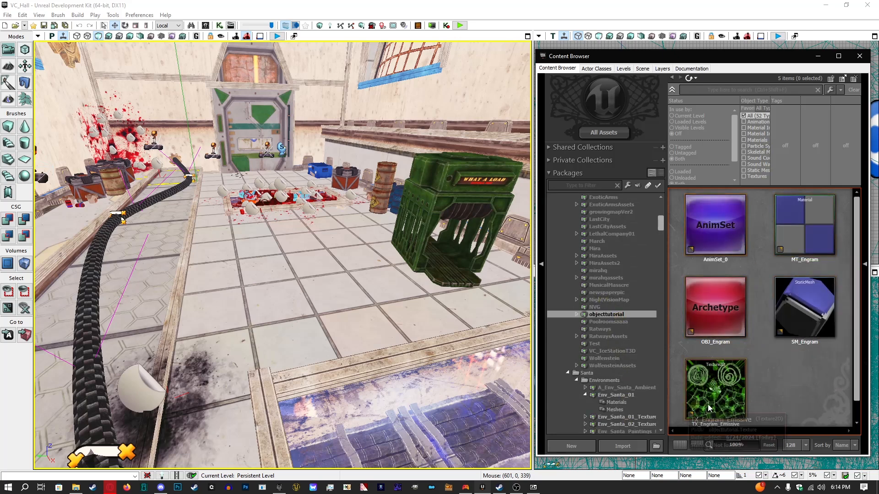
{"action": "left_click_drag", "start_coordinate": [716, 314], "coordinate": [317, 288]}
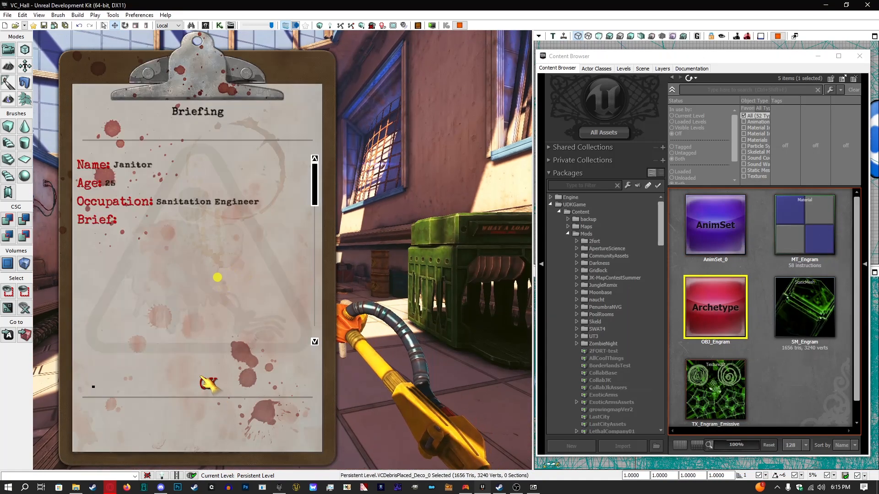
Dismiss the briefing in the VC_Hall playtest, switch to the hands, pick up the engram and throw it forward.
{"action": "left_click", "coordinate": [207, 384]}
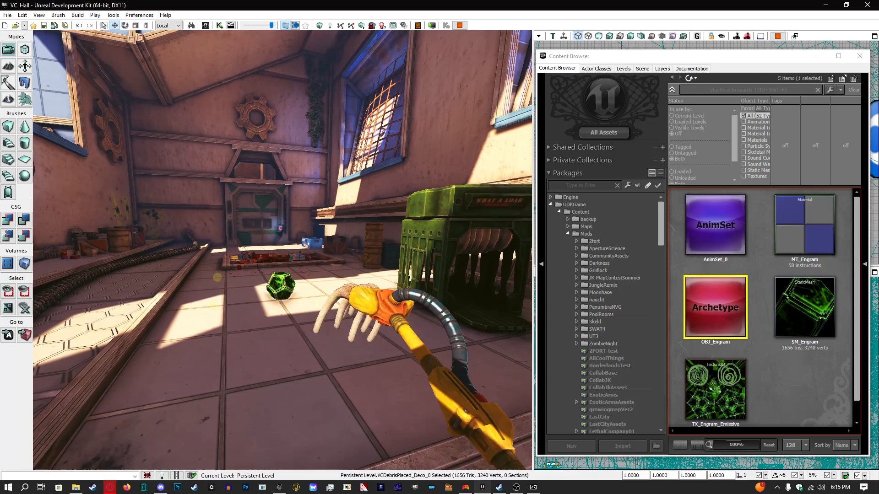
{"action": "key", "text": "2"}
{"action": "key", "text": "w"}
{"action": "left_click", "coordinate": [282, 251]}
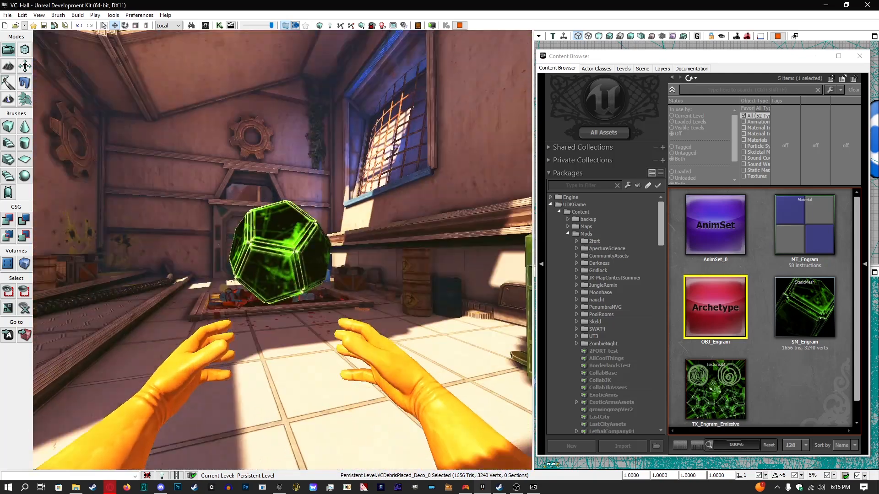
{"action": "left_click", "coordinate": [282, 251]}
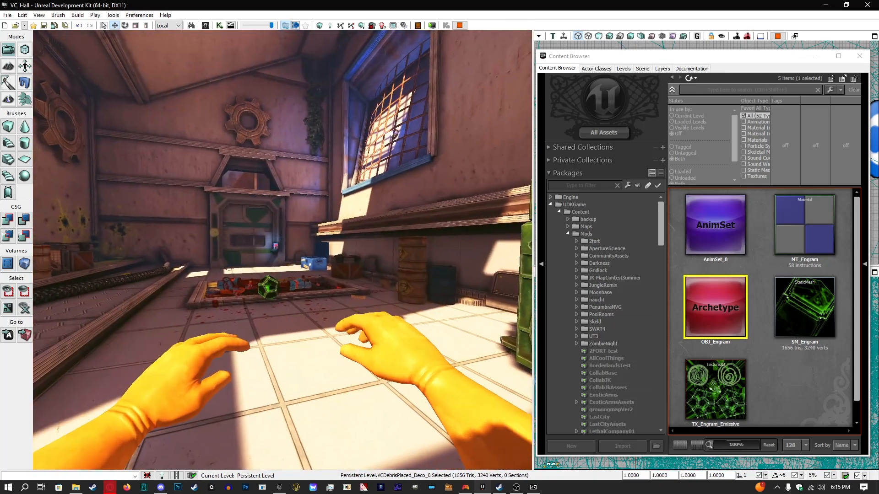
Pick the engram up from the blood pool, carry it through the hall, drop it near the pool and pick it up again.
{"action": "key", "text": "w"}
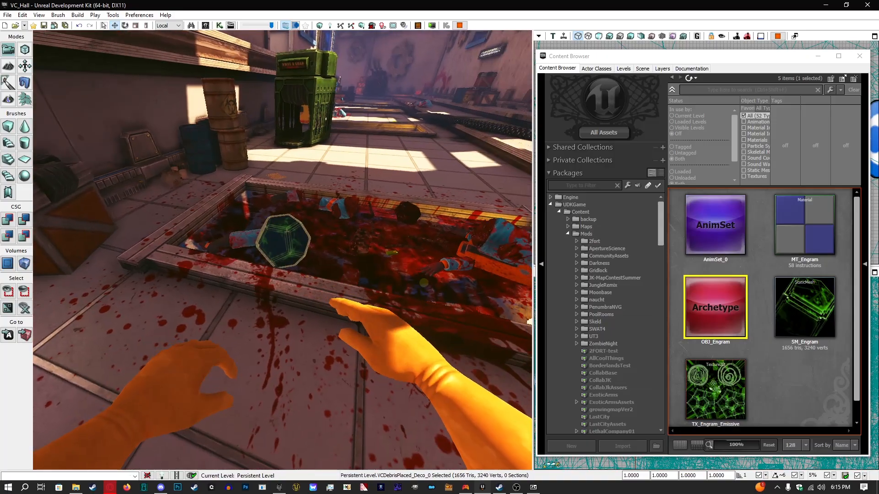
{"action": "left_click", "coordinate": [282, 251]}
{"action": "key", "text": "d"}
{"action": "key", "text": "w"}
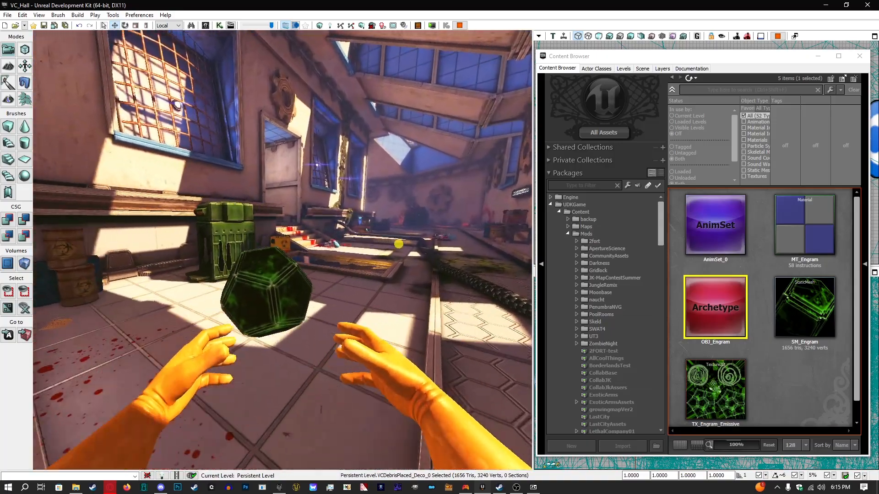
{"action": "key", "text": "w"}
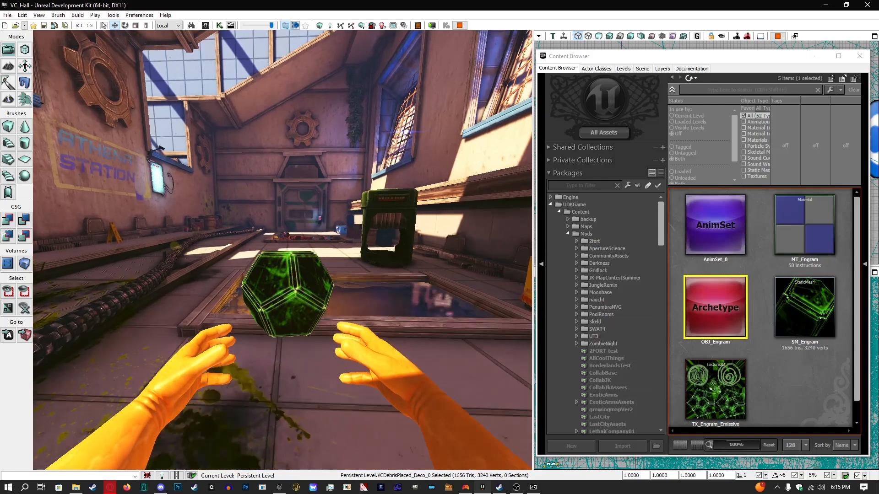
{"action": "key", "text": "w"}
{"action": "left_click", "coordinate": [282, 250]}
{"action": "key", "text": "w"}
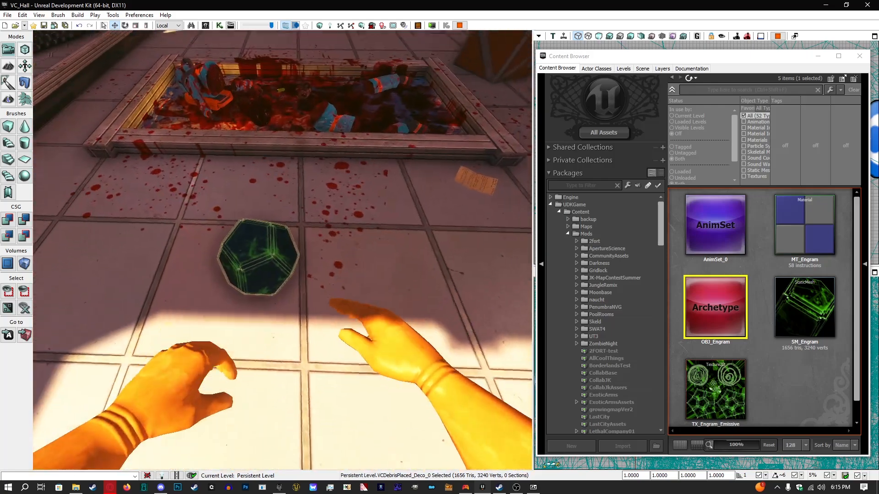
{"action": "left_click", "coordinate": [282, 251]}
{"action": "key", "text": "w"}
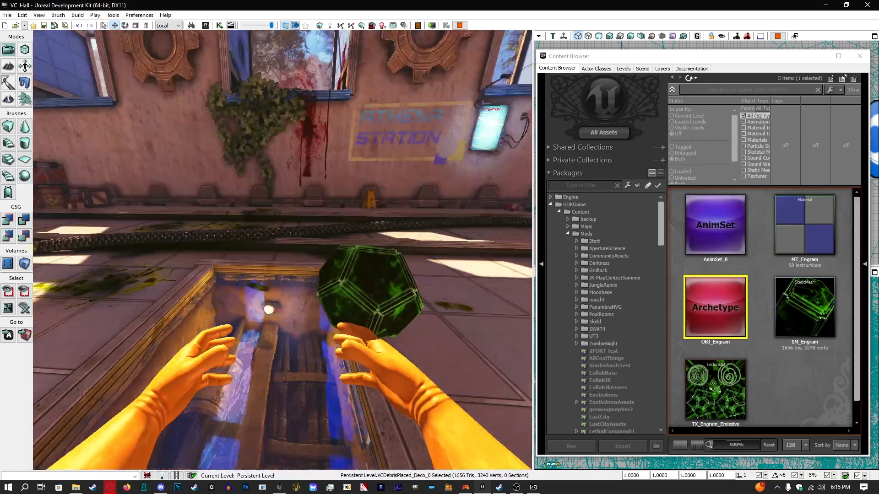
{"action": "key", "text": "w"}
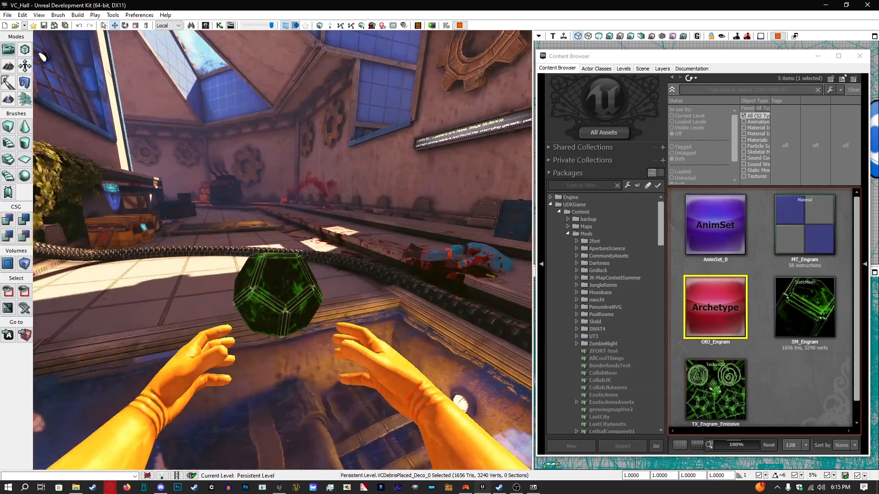
Carry the dark engram through the hall past the framed floor pit, dropping it and picking it up again.
{"action": "left_click", "coordinate": [282, 250]}
{"action": "key", "text": "w"}
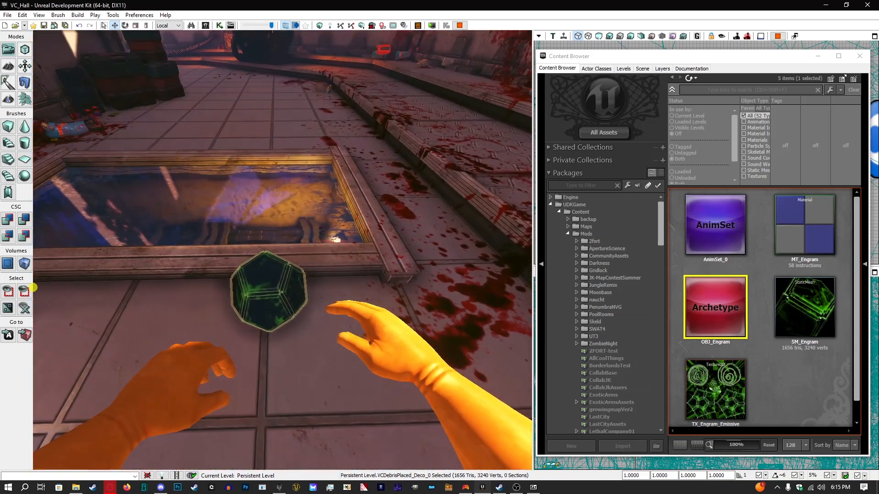
{"action": "left_click", "coordinate": [283, 250]}
{"action": "left_click", "coordinate": [282, 250]}
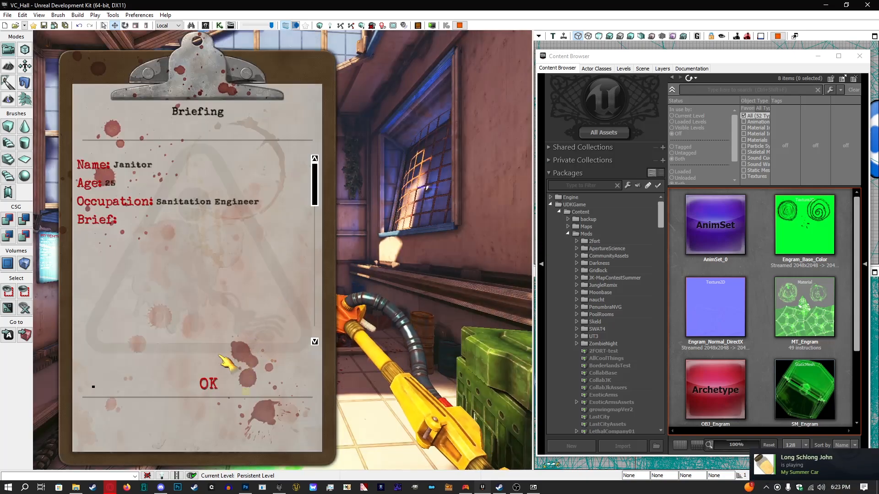
Dismiss the briefing in the new VC_Hall playtest, pick up the glowing engram and carry it to the biohazard bin.
{"action": "left_click", "coordinate": [215, 384]}
{"action": "key", "text": "w"}
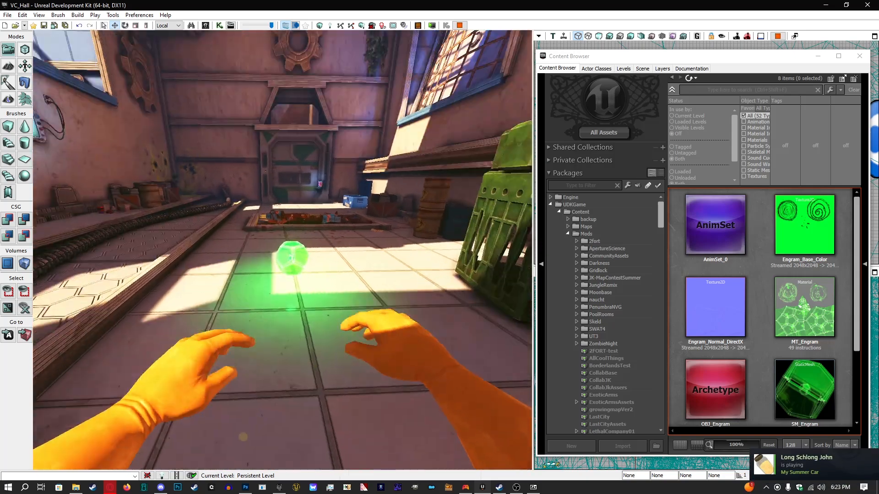
{"action": "left_click", "coordinate": [283, 250]}
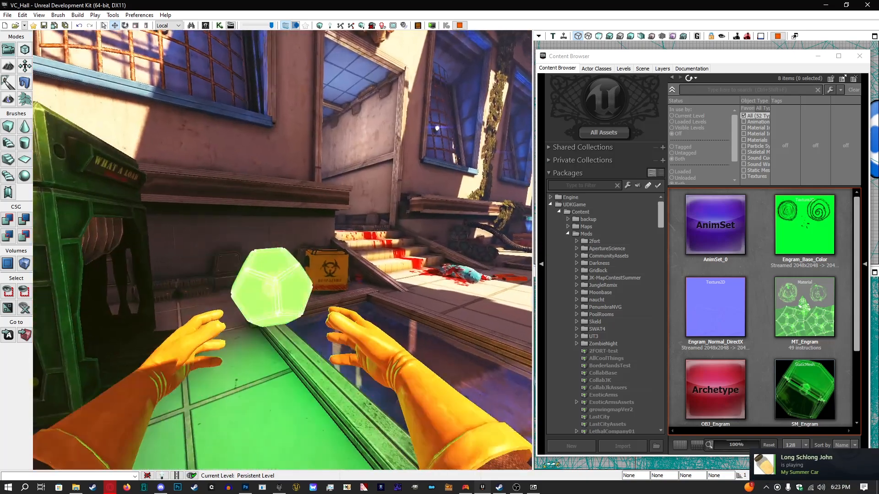
{"action": "left_click", "coordinate": [283, 250]}
{"action": "key", "text": "w"}
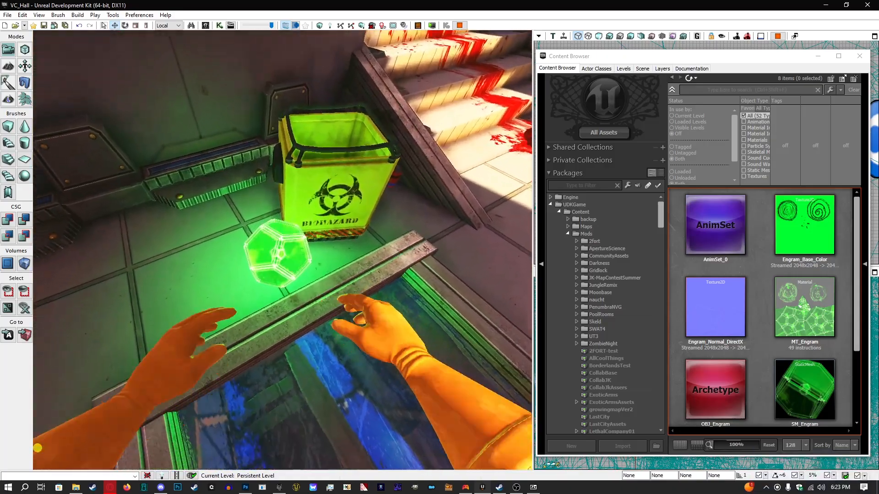
{"action": "left_click", "coordinate": [282, 251]}
{"action": "key", "text": "w"}
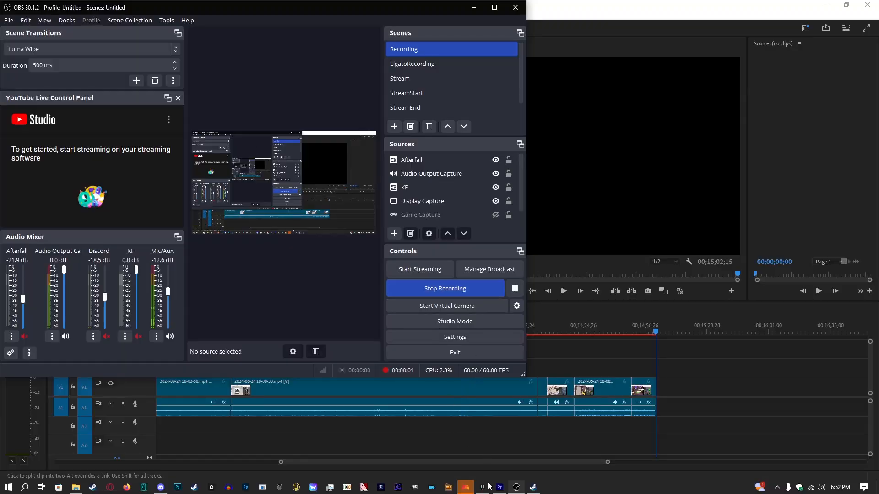
Switch to the Unreal Development Kit editor and search all assets for "crate".
{"action": "left_click", "coordinate": [483, 487]}
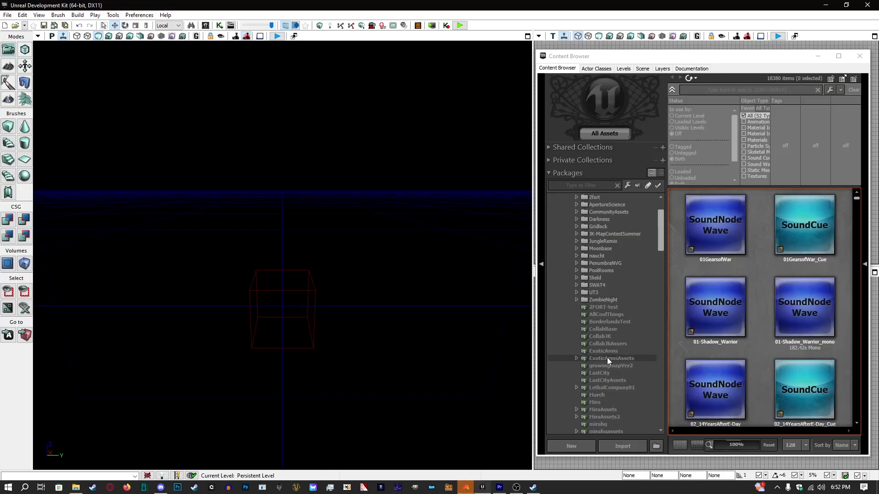
{"action": "scroll", "coordinate": [607, 358], "scroll_direction": "down", "scroll_amount": 2}
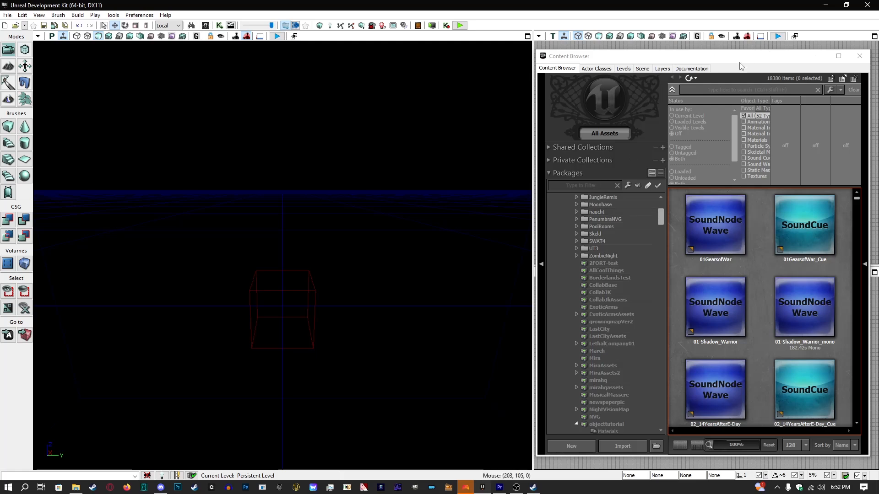
{"action": "left_click", "coordinate": [586, 139]}
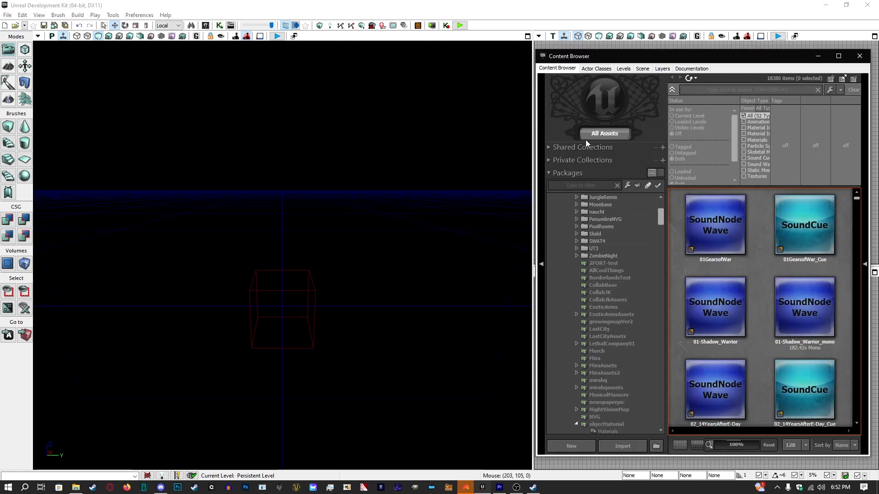
{"action": "left_click", "coordinate": [707, 91]}
{"action": "type", "text": "crate"}
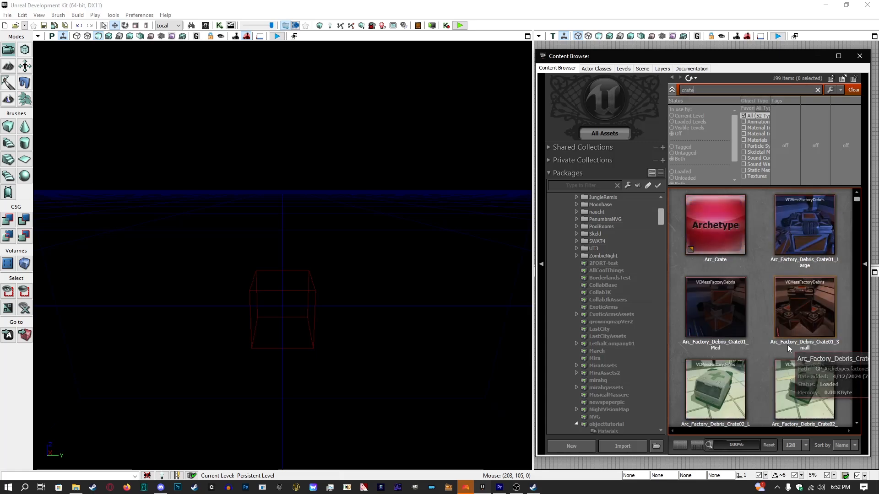
Start a sub-archetype of Arc_Factory_Debris_Crate01_Small and set its package to objecttutorial.
{"action": "left_click", "coordinate": [809, 305]}
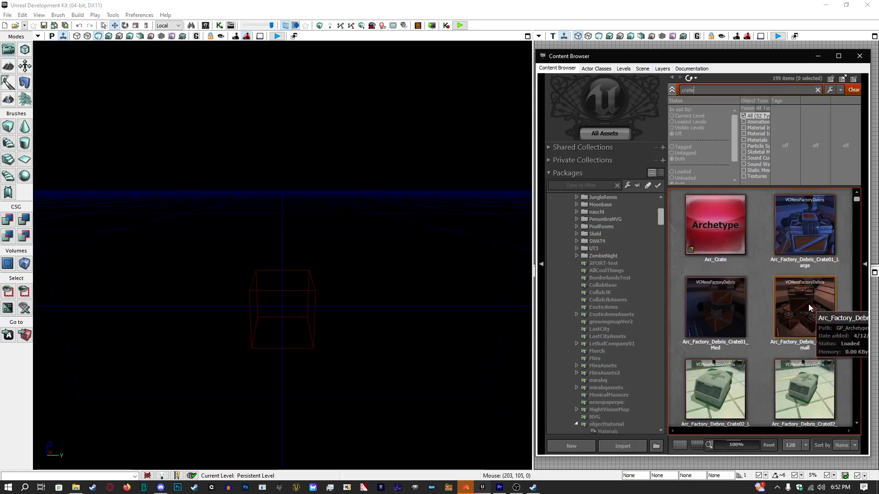
{"action": "right_click", "coordinate": [793, 286]}
{"action": "left_click", "coordinate": [747, 128]}
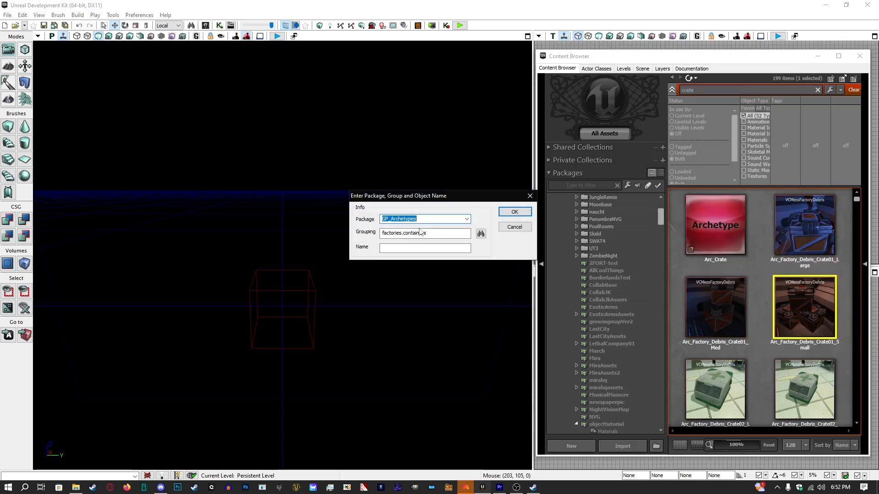
{"action": "left_click", "coordinate": [466, 220]}
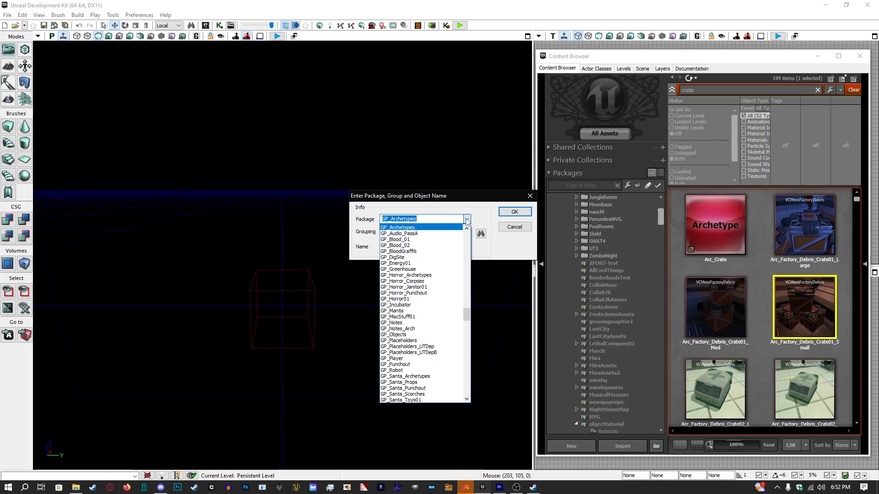
{"action": "type", "text": "obje"}
{"action": "left_click", "coordinate": [383, 229]}
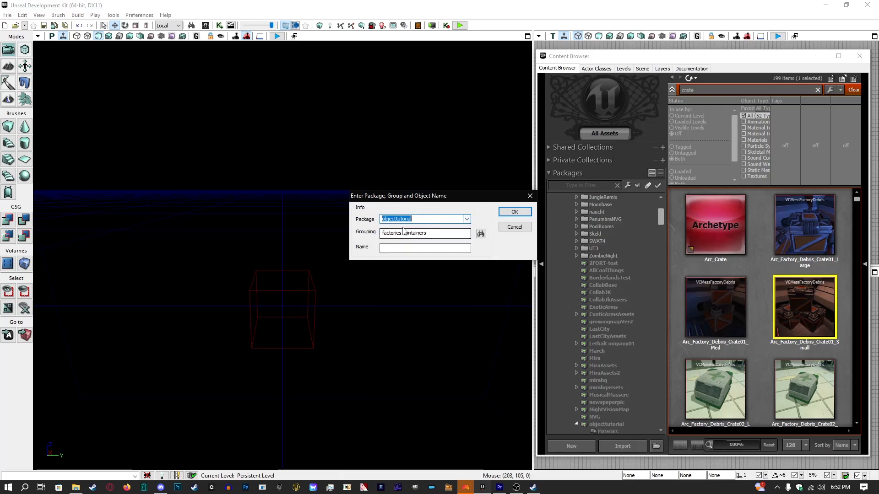
{"action": "left_click", "coordinate": [481, 233]}
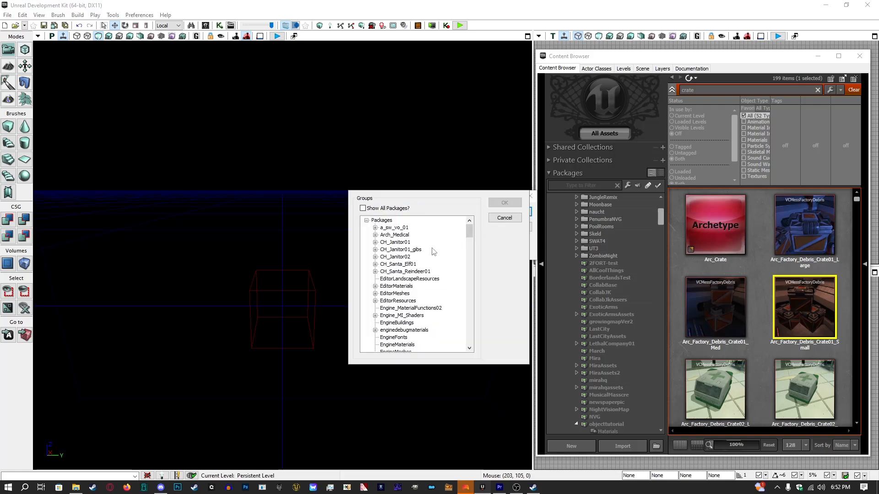
{"action": "left_click", "coordinate": [505, 218]}
{"action": "left_click", "coordinate": [481, 234]}
{"action": "scroll", "coordinate": [451, 326], "scroll_direction": "down", "scroll_amount": 20}
{"action": "scroll", "coordinate": [430, 313], "scroll_direction": "down", "scroll_amount": 12}
{"action": "scroll", "coordinate": [401, 281], "scroll_direction": "down", "scroll_amount": 1}
{"action": "scroll", "coordinate": [398, 292], "scroll_direction": "up", "scroll_amount": 20}
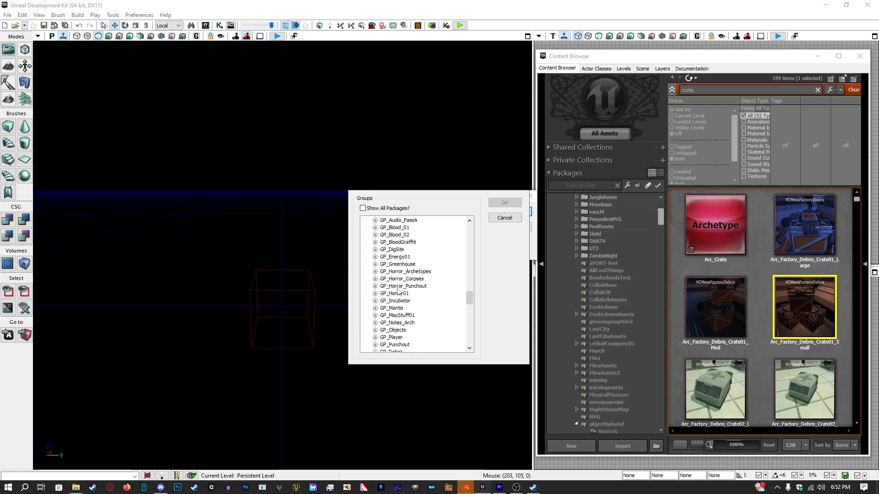
{"action": "scroll", "coordinate": [399, 291], "scroll_direction": "up", "scroll_amount": 15}
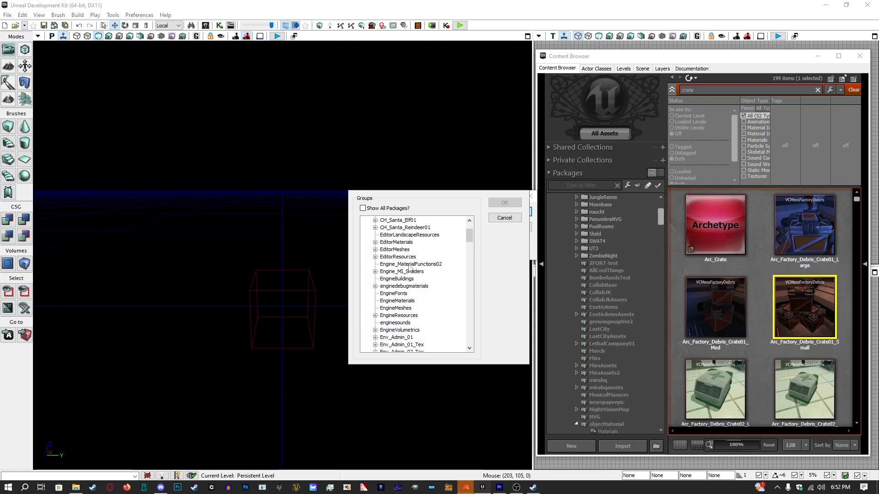
{"action": "scroll", "coordinate": [416, 271], "scroll_direction": "up", "scroll_amount": 2}
{"action": "left_click", "coordinate": [503, 218]}
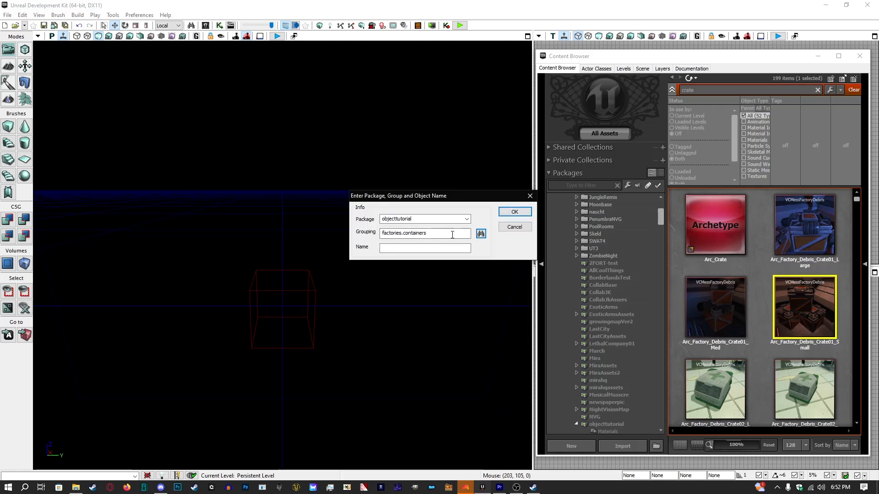
Set the sub-archetype's grouping to objects, name it FAC_Engram and create it.
{"action": "type", "text": "objects"}
{"action": "left_click", "coordinate": [395, 249]}
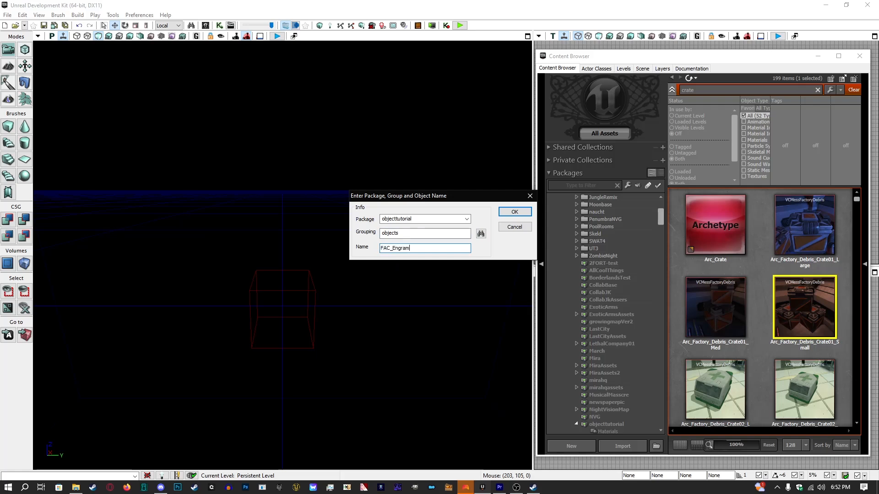
{"action": "left_click", "coordinate": [526, 213]}
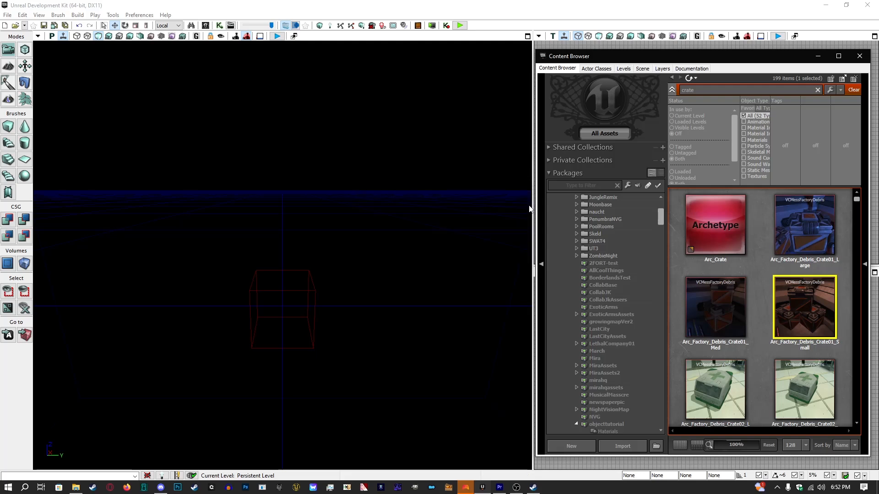
Clear the crate search, fully load the objecttutorial package and show the contents of its Objects group.
{"action": "scroll", "coordinate": [625, 398], "scroll_direction": "down", "scroll_amount": 9}
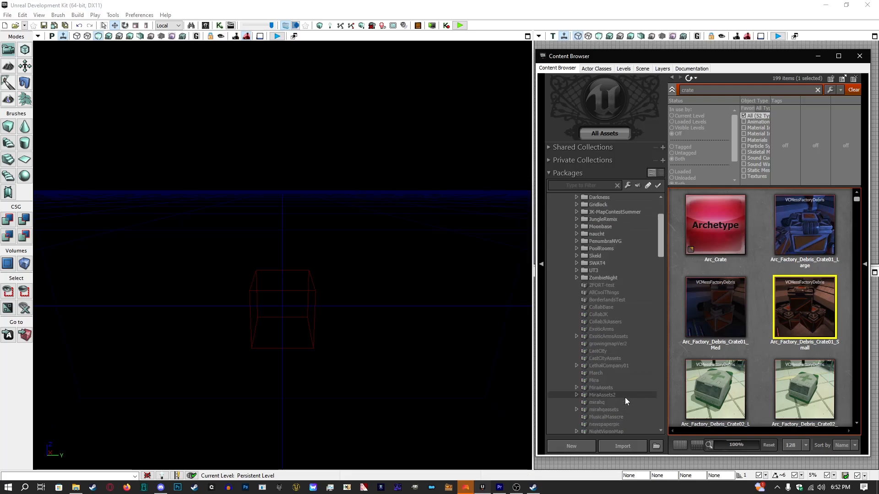
{"action": "left_click", "coordinate": [627, 323]}
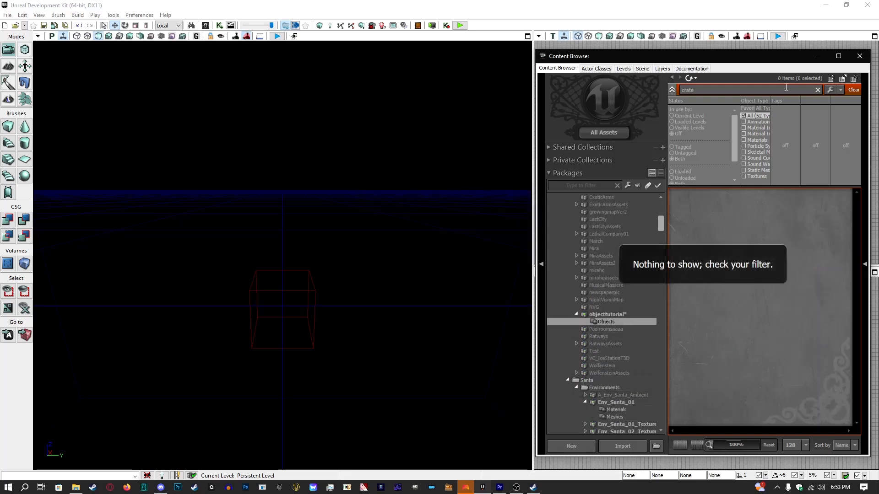
{"action": "left_click", "coordinate": [818, 90]}
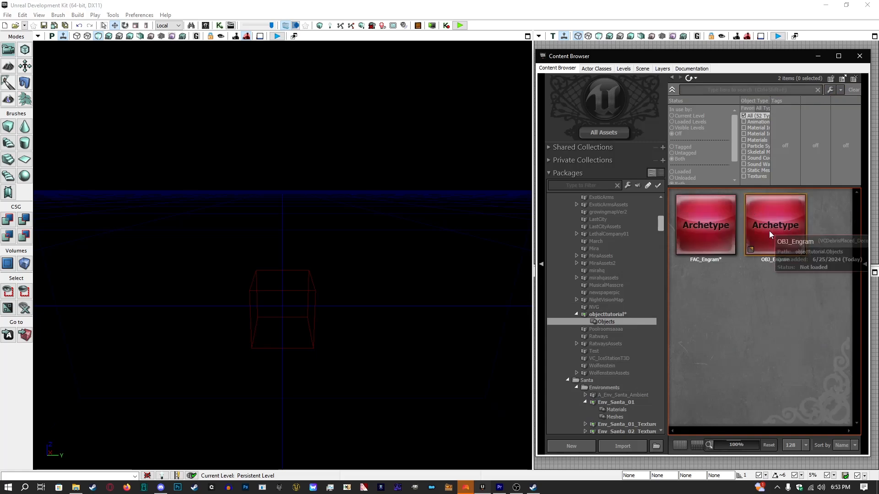
{"action": "left_click", "coordinate": [612, 314]}
{"action": "right_click", "coordinate": [619, 315]}
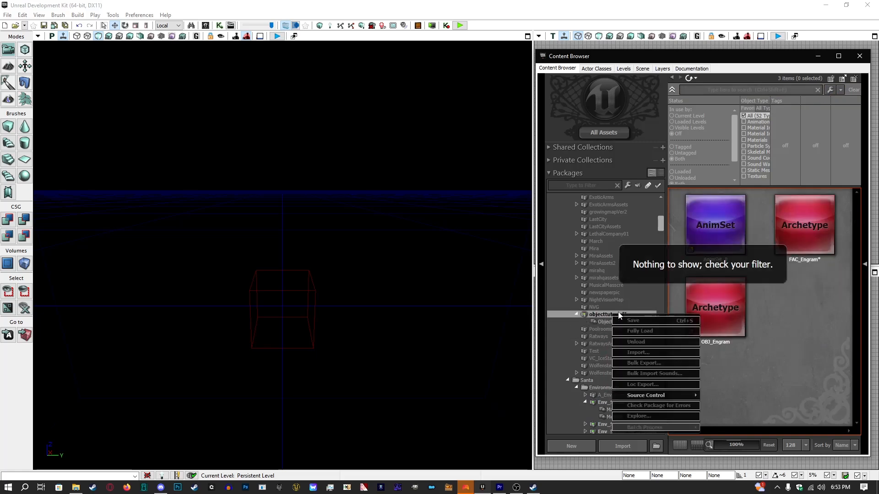
{"action": "left_click", "coordinate": [640, 331]}
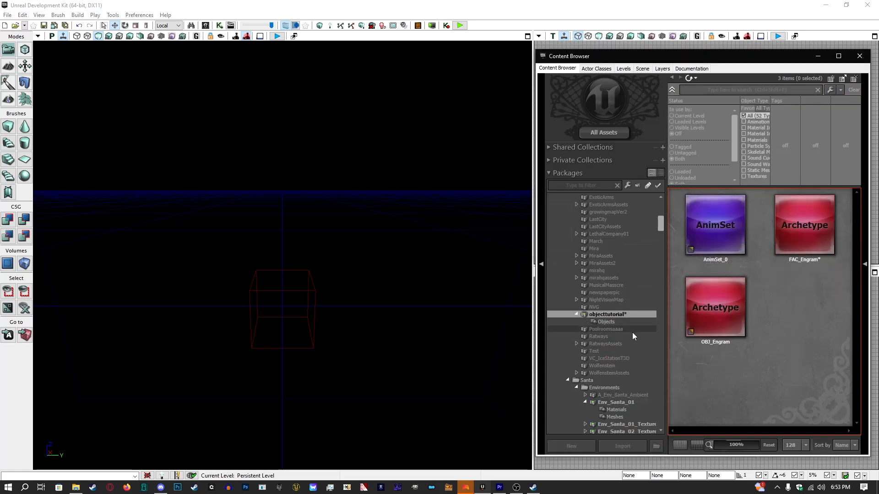
{"action": "left_click", "coordinate": [607, 308]}
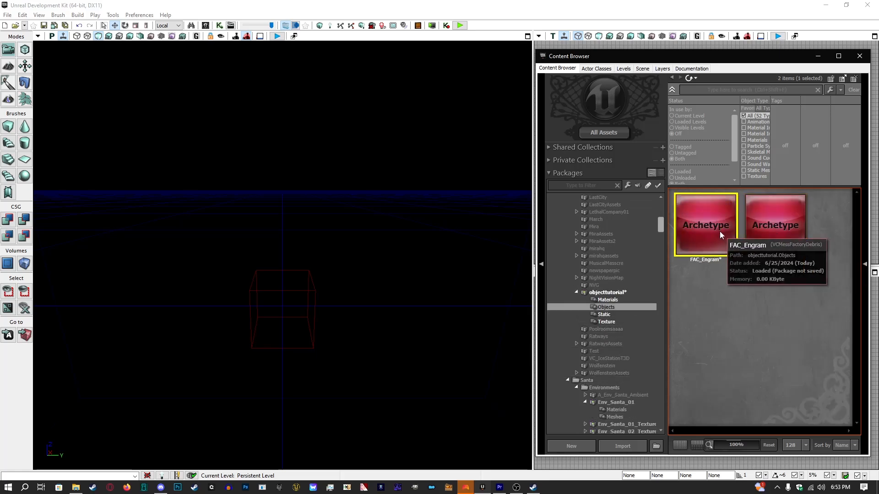
Open the FAC_Engram archetype's properties and lock the properties window to it.
{"action": "right_click", "coordinate": [720, 232]}
{"action": "left_click", "coordinate": [746, 247]}
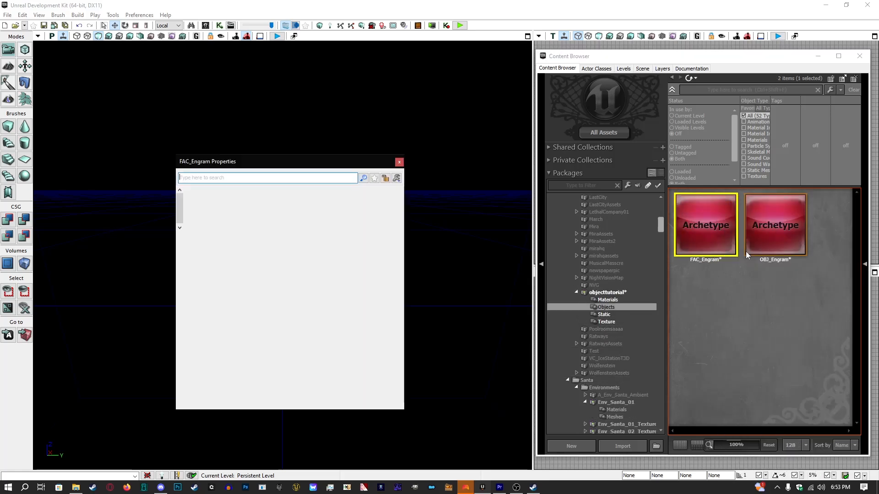
{"action": "left_click", "coordinate": [386, 178]}
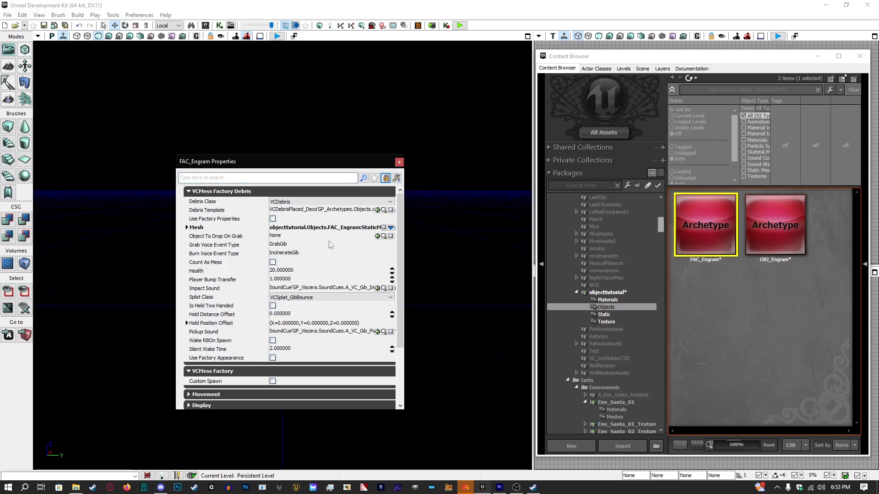
Try to assign the selected OBJ_Engram archetype as FAC_Engram's Debris Template.
{"action": "left_click", "coordinate": [303, 211]}
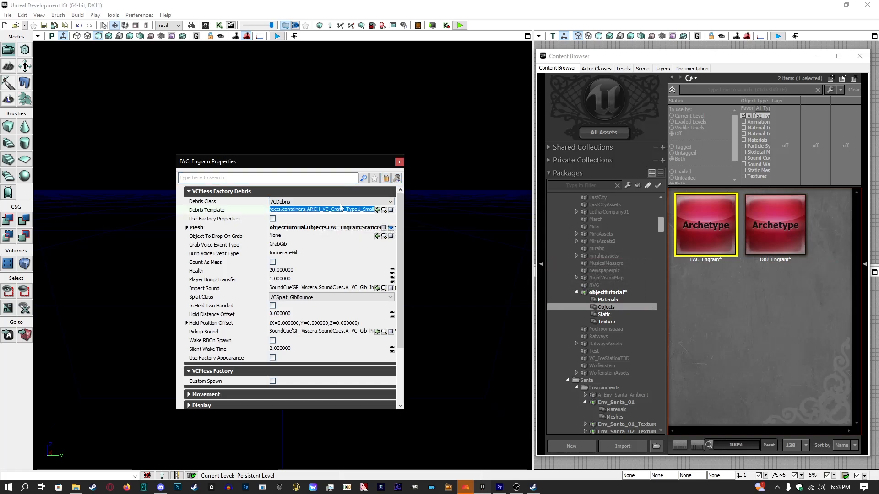
{"action": "left_click", "coordinate": [774, 222]}
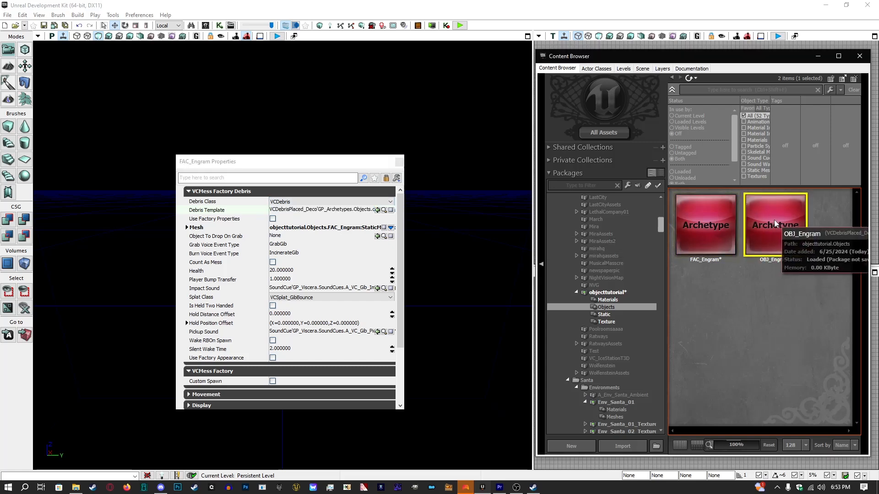
{"action": "left_click", "coordinate": [377, 210]}
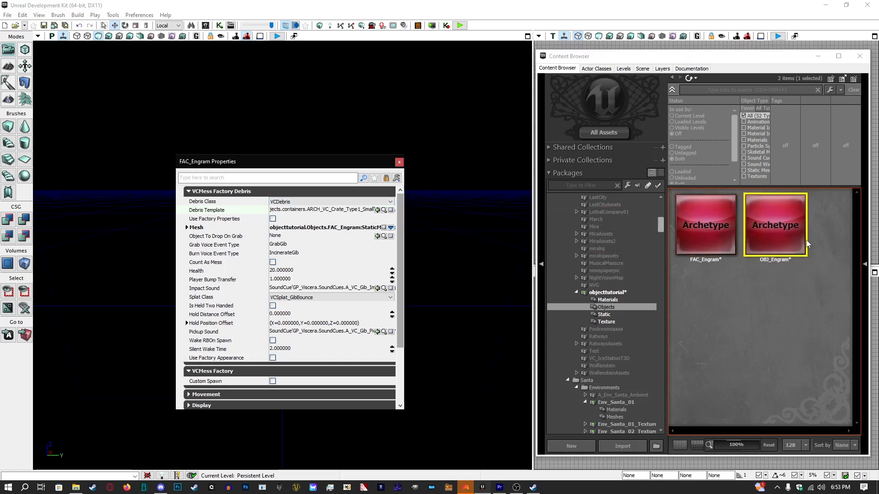
Copy OBJ_Engram's full name and paste it as FAC_Engram's Debris Template.
{"action": "left_click", "coordinate": [777, 246]}
{"action": "right_click", "coordinate": [776, 242]}
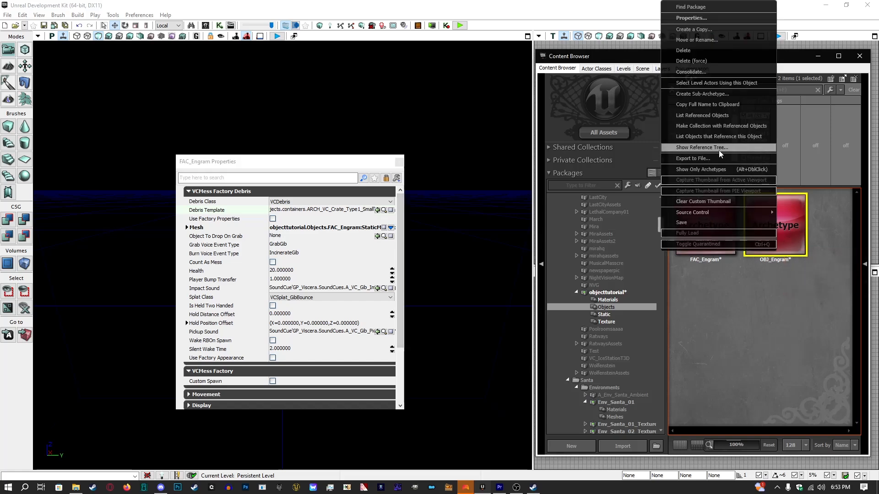
{"action": "left_click", "coordinate": [732, 104]}
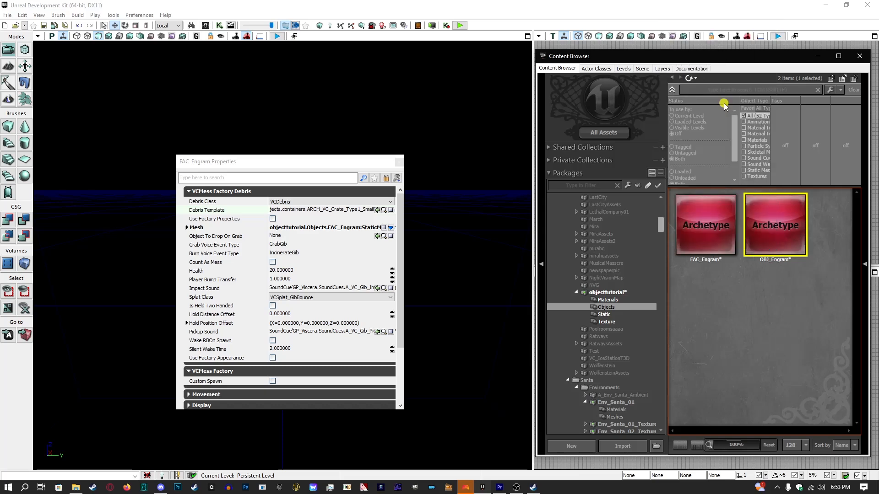
{"action": "left_click", "coordinate": [334, 210]}
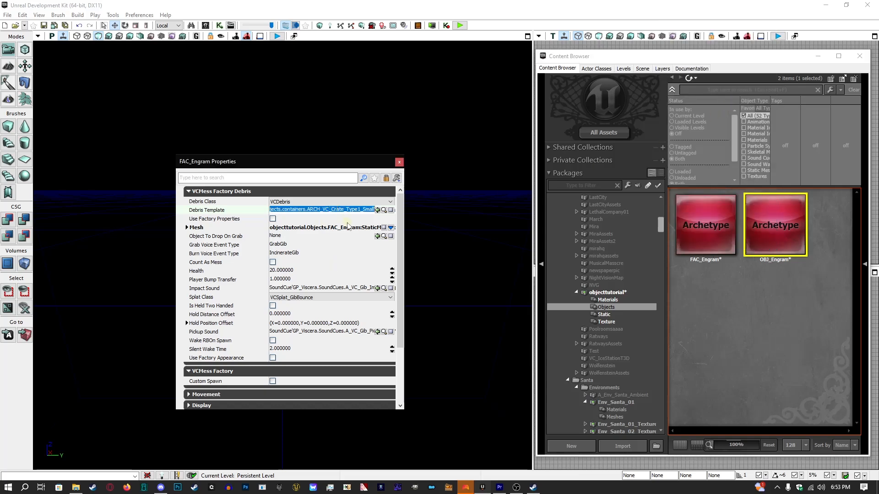
{"action": "key", "text": "ctrl+v"}
{"action": "left_click", "coordinate": [297, 235]}
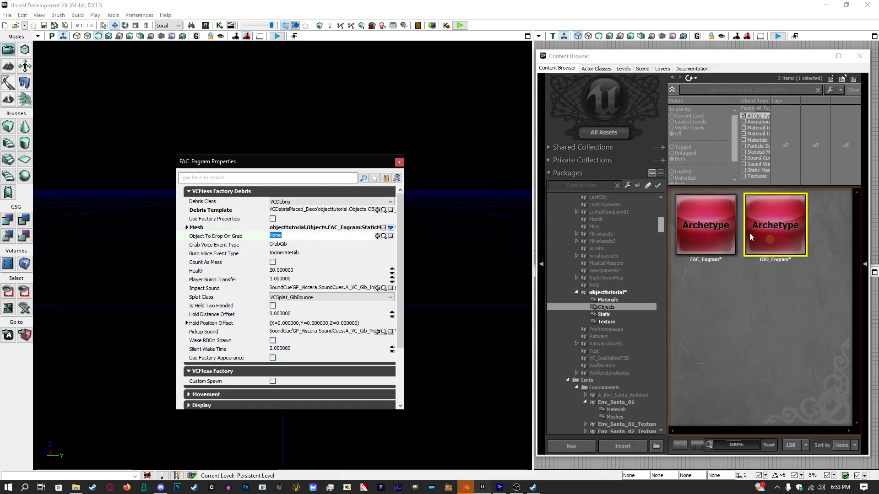
{"action": "left_click", "coordinate": [295, 177]}
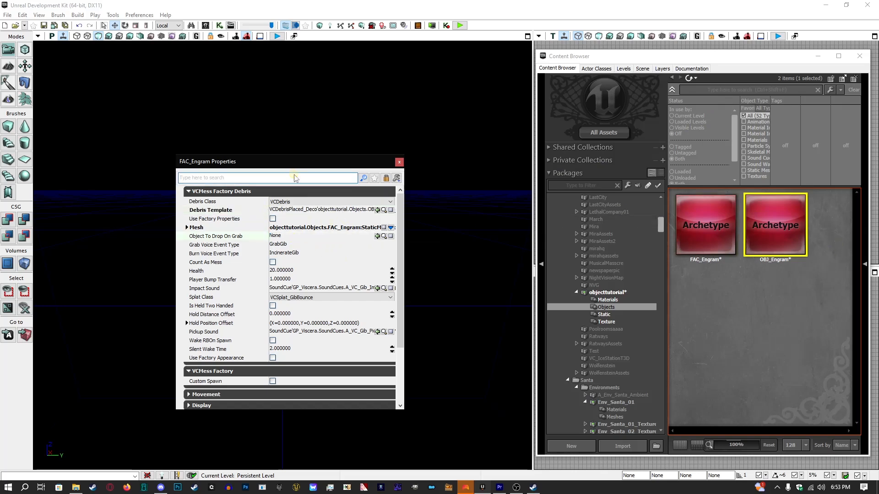
{"action": "type", "text": "mat"}
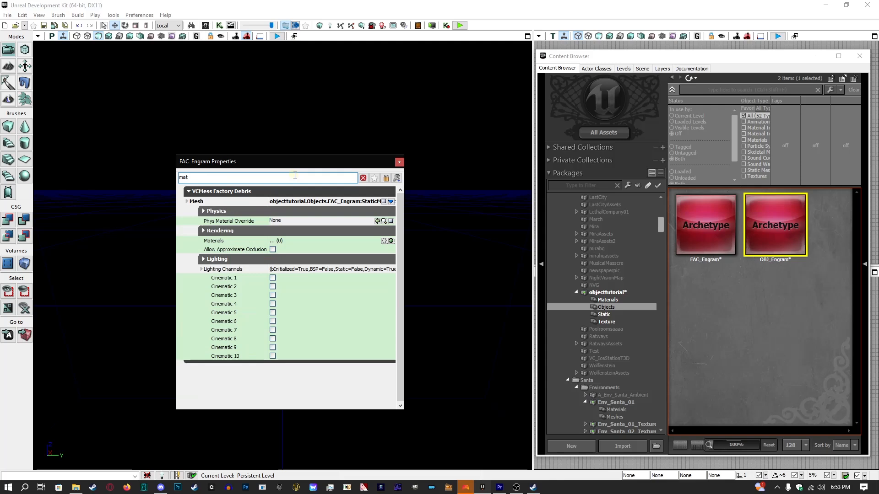
{"action": "key", "text": "BackSpace"}
{"action": "key", "text": "BackSpace"}
{"action": "key", "text": "BackSpace"}
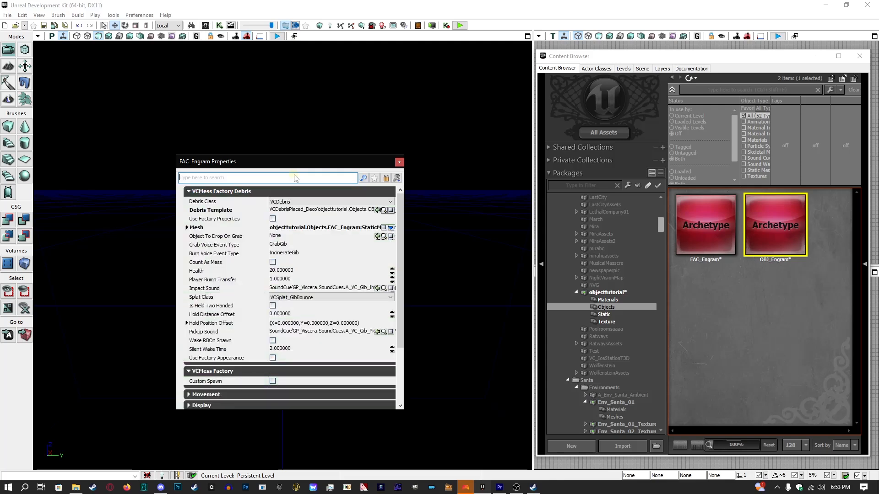
Filter FAC_Engram's properties by "scale" and set its Draw Scale to 1.
{"action": "type", "text": "scale"}
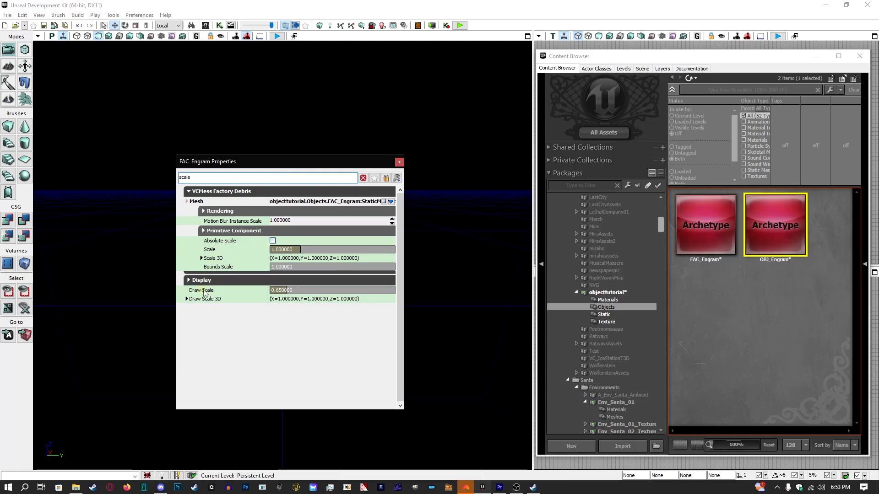
{"action": "left_click", "coordinate": [225, 291]}
{"action": "type", "text": "1"}
{"action": "key", "text": "Return"}
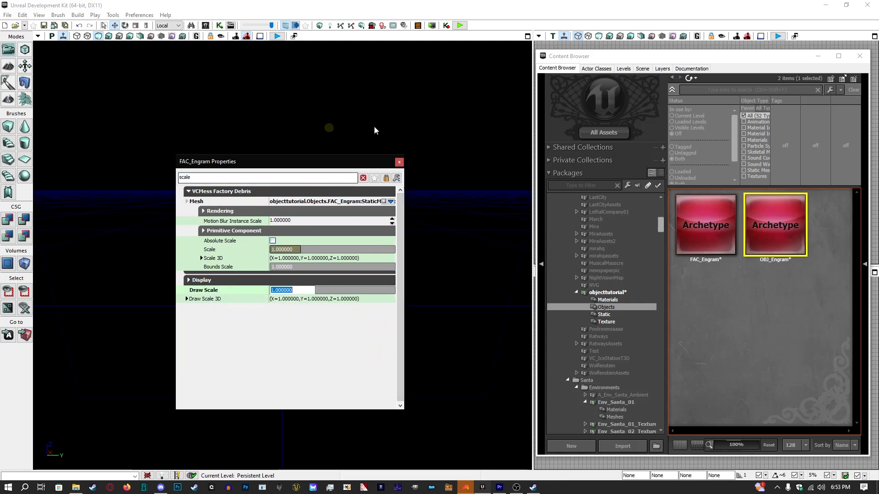
Filter FAC_Engram's properties by "wak" to view the wake options and close the properties window.
{"action": "left_click", "coordinate": [274, 177]}
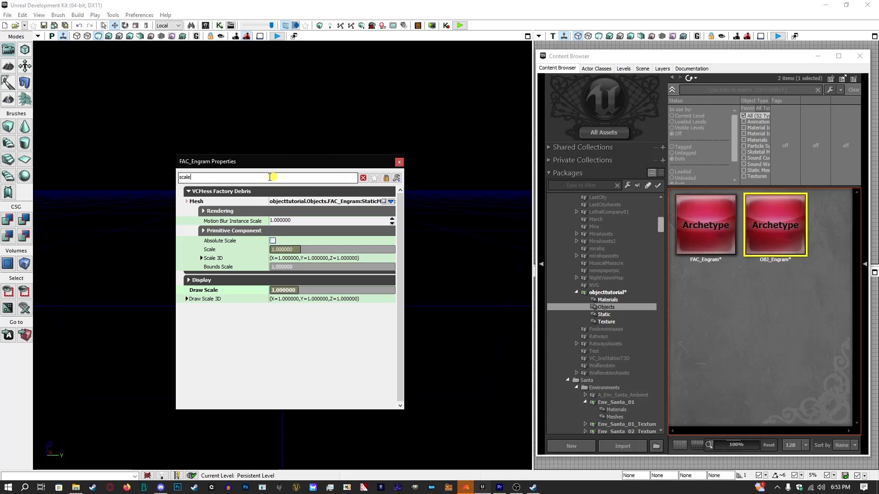
{"action": "type", "text": "wak"}
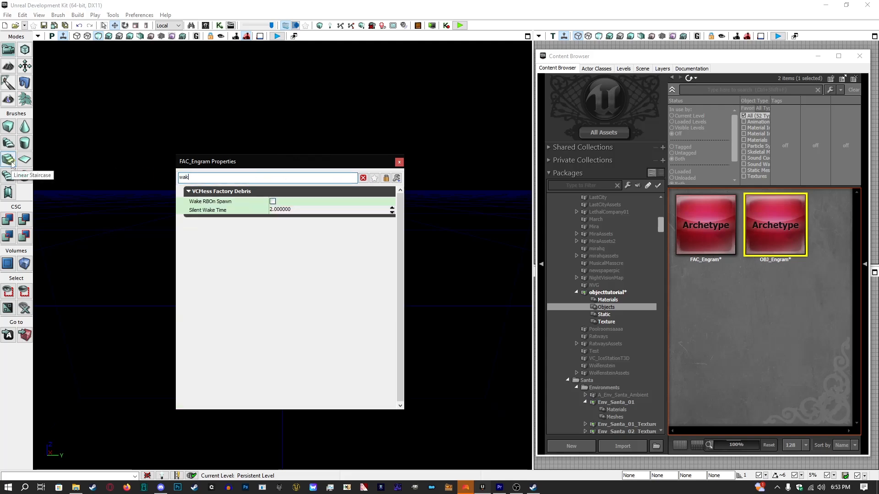
{"action": "left_click", "coordinate": [399, 162]}
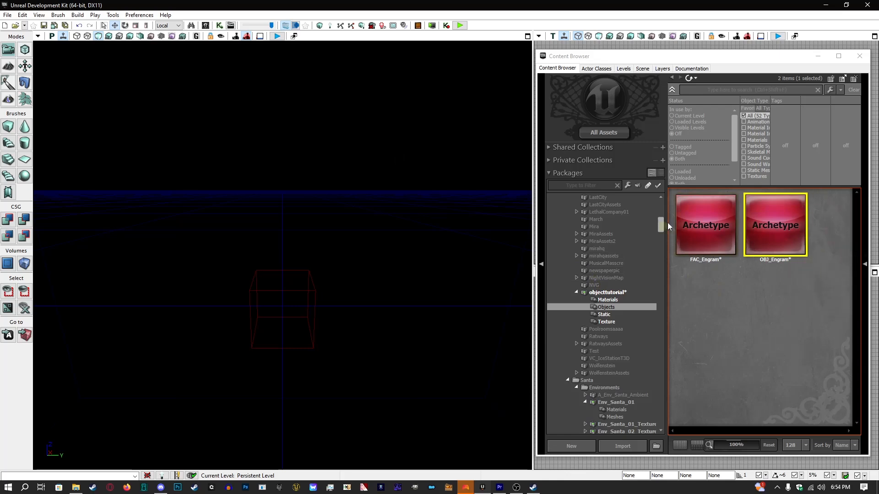
Save the objecttutorial package.
{"action": "right_click", "coordinate": [641, 292]}
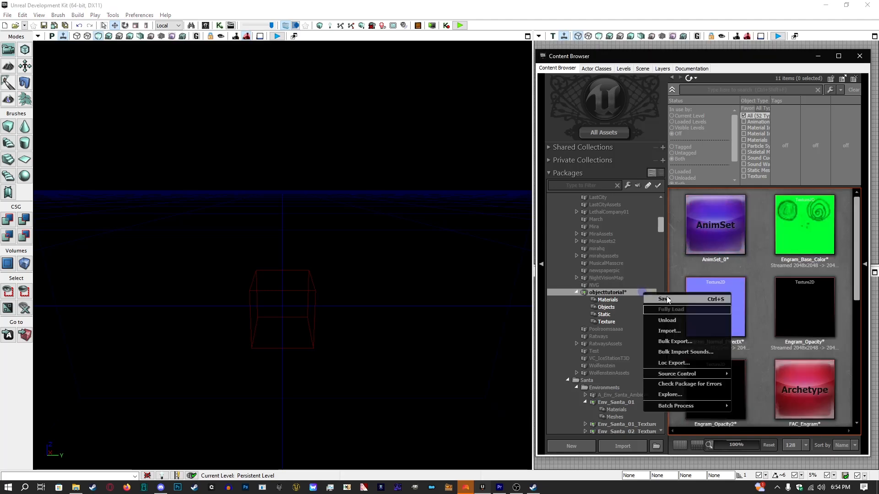
{"action": "left_click", "coordinate": [665, 296]}
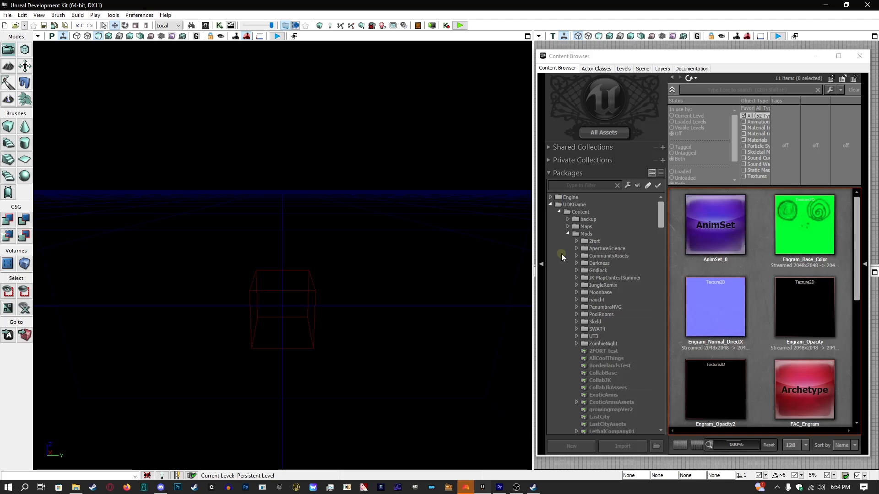
Show the Objects group of the objecttutorial package and open the OBJ_Engram archetype's properties.
{"action": "scroll", "coordinate": [599, 298], "scroll_direction": "down", "scroll_amount": 5}
{"action": "scroll", "coordinate": [684, 315], "scroll_direction": "down", "scroll_amount": 1}
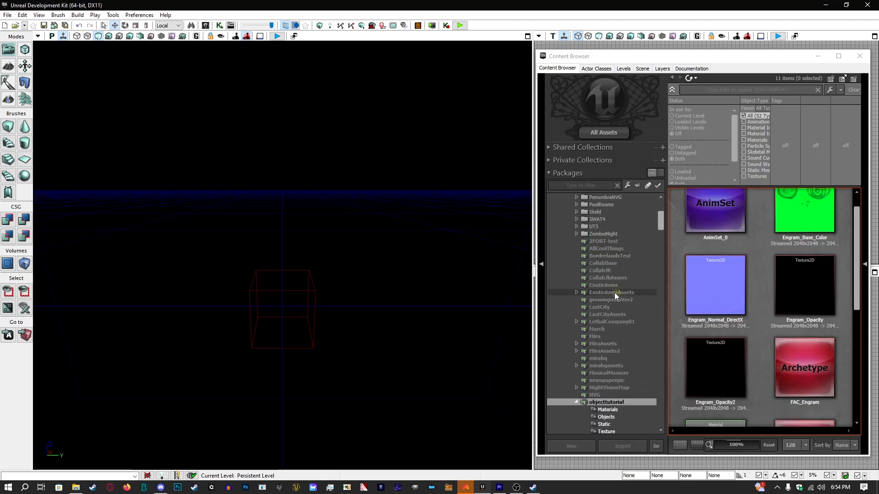
{"action": "scroll", "coordinate": [619, 298], "scroll_direction": "down", "scroll_amount": 5}
{"action": "left_click", "coordinate": [607, 306]}
{"action": "right_click", "coordinate": [781, 230]}
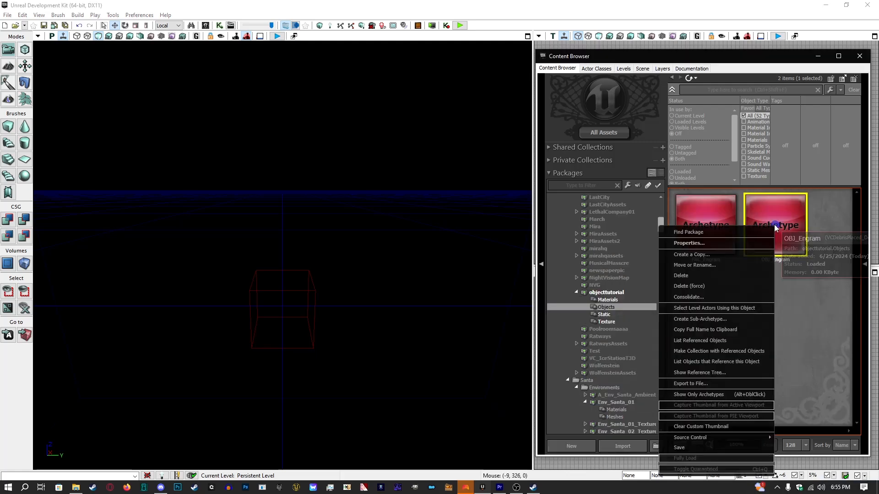
{"action": "left_click", "coordinate": [716, 243]}
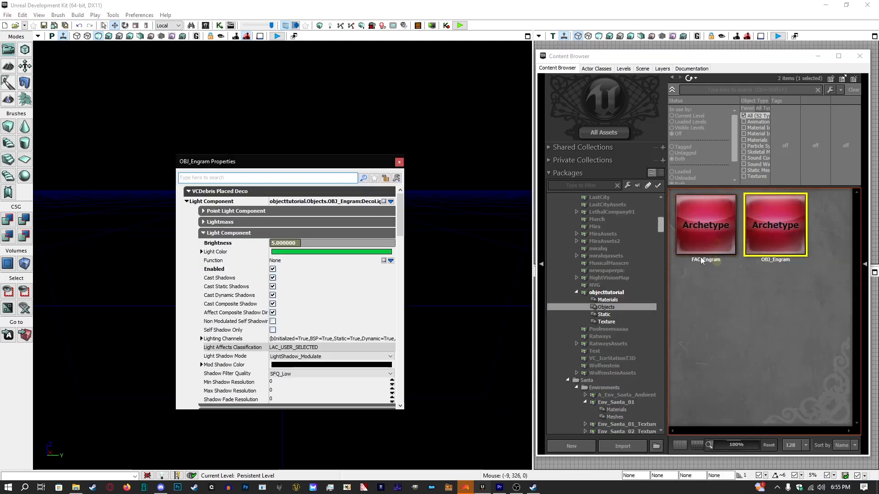
Look through OBJ_Engram's Light Component groups, examining the point light's radius and falloff settings.
{"action": "left_click", "coordinate": [214, 234]}
{"action": "left_click", "coordinate": [211, 202]}
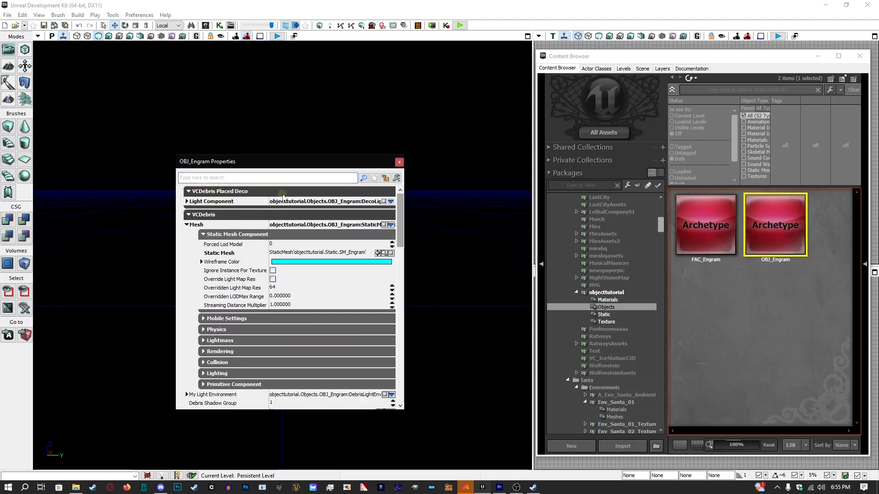
{"action": "double_click", "coordinate": [232, 204]}
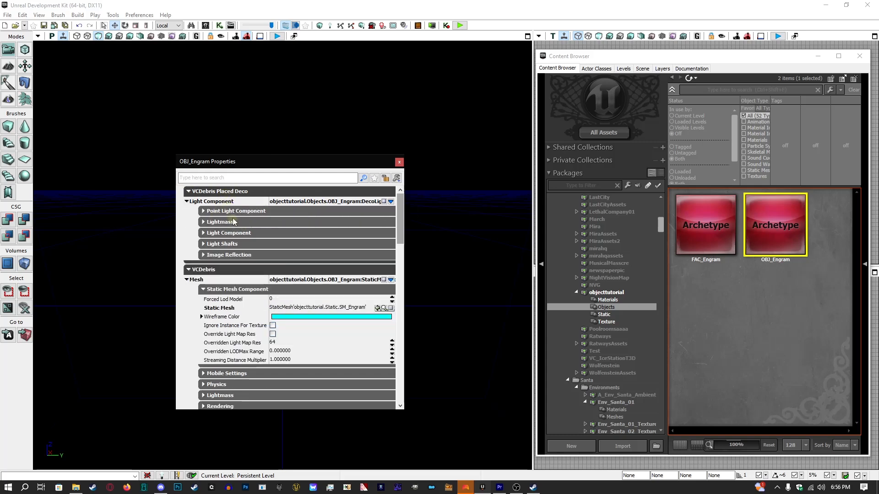
{"action": "double_click", "coordinate": [256, 212]}
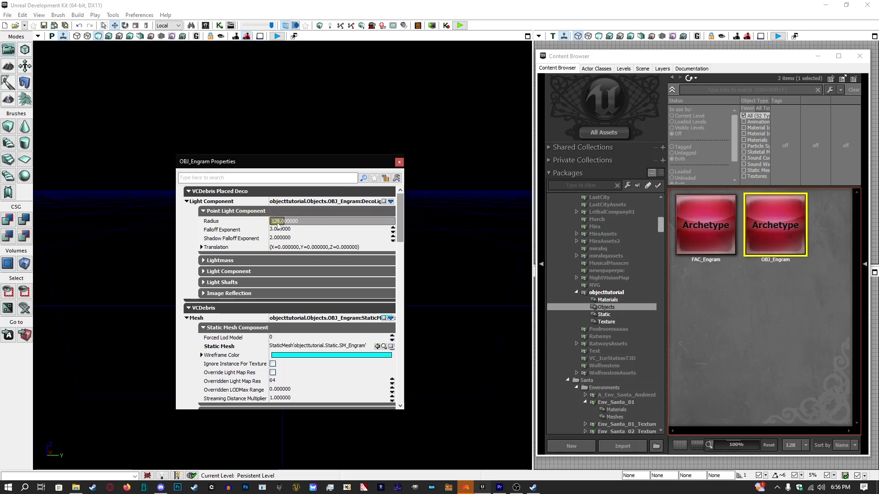
{"action": "double_click", "coordinate": [244, 212]}
{"action": "left_click", "coordinate": [227, 223]}
{"action": "left_click", "coordinate": [225, 223]}
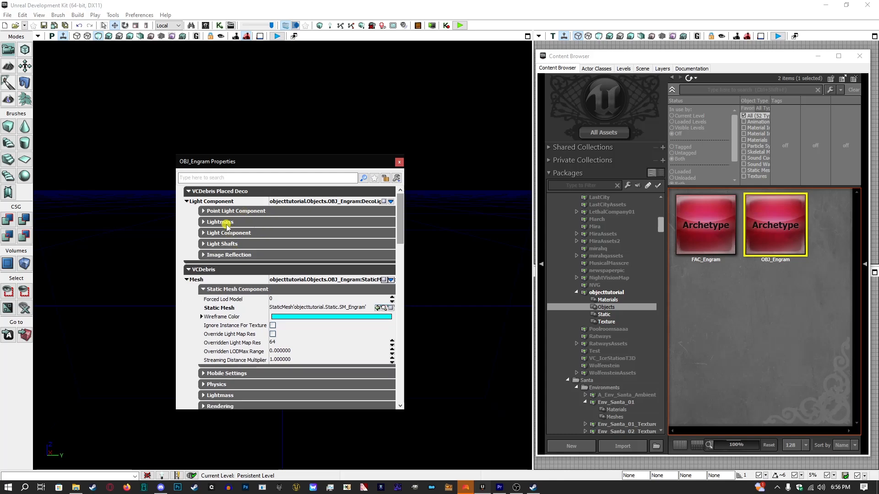
Toggle the Enabled option of OBJ_Engram's light off and back on and collapse the Light Component settings.
{"action": "left_click", "coordinate": [220, 235]}
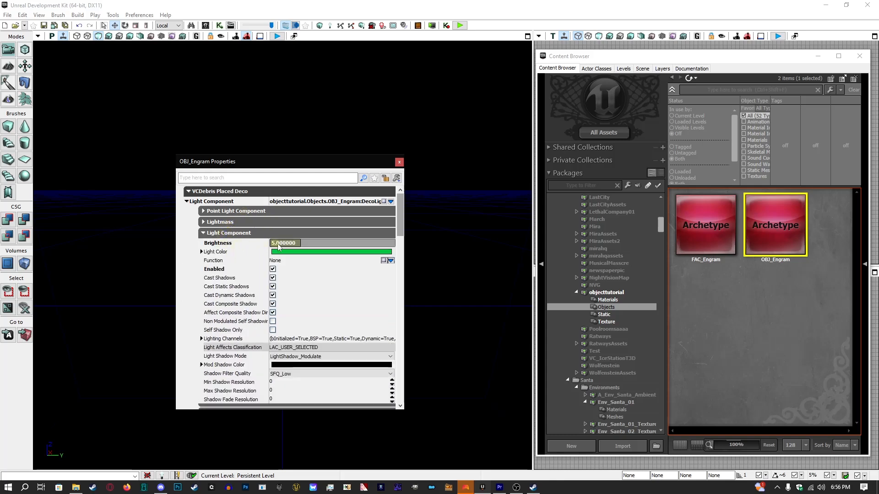
{"action": "left_click", "coordinate": [275, 270]}
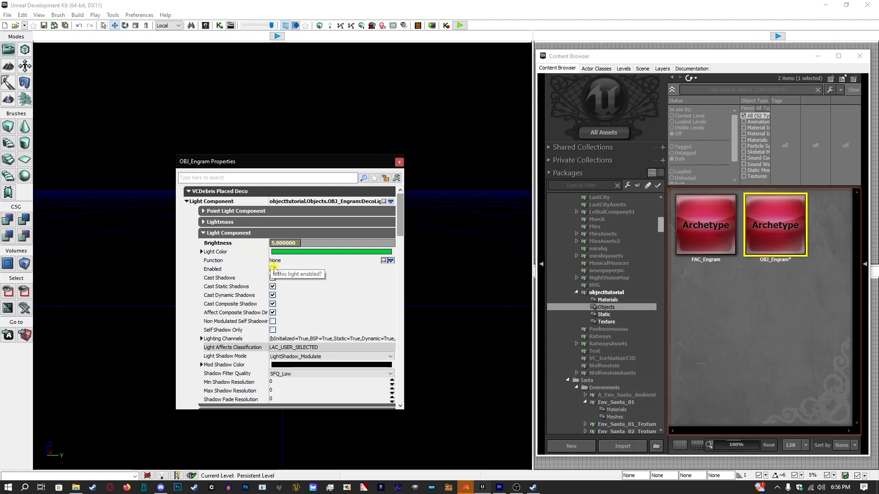
{"action": "left_click", "coordinate": [274, 270]}
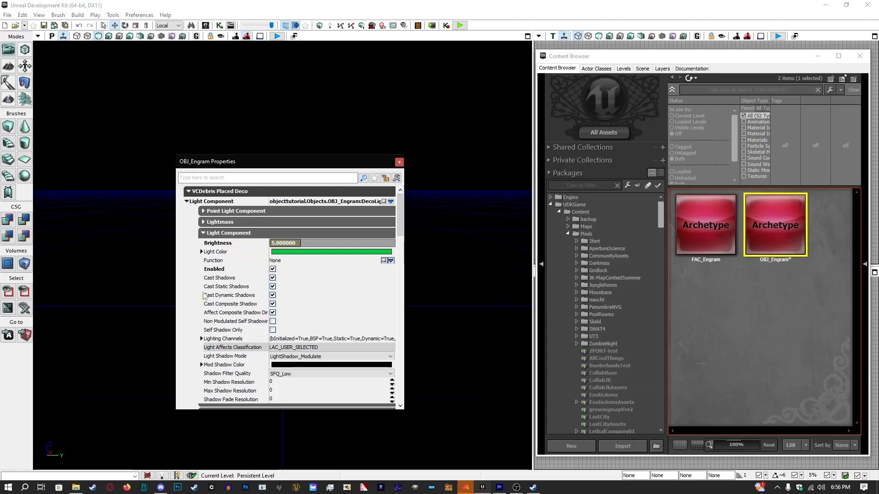
{"action": "double_click", "coordinate": [210, 204]}
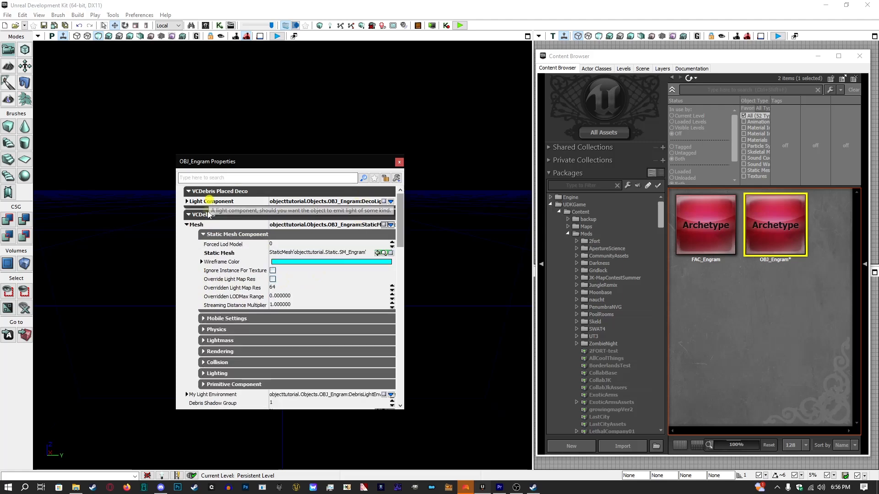
Collapse OBJ_Engram's Mesh settings and look through the classes available for its Splat Class.
{"action": "double_click", "coordinate": [197, 226]}
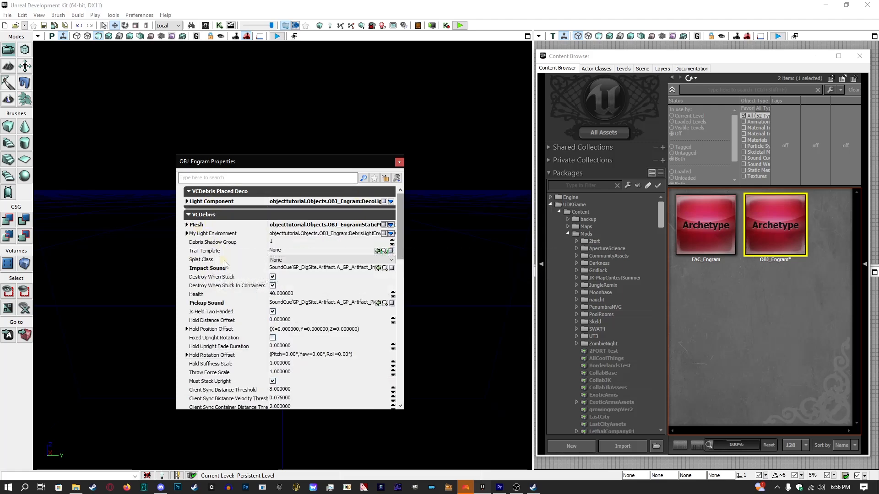
{"action": "left_click", "coordinate": [303, 260]}
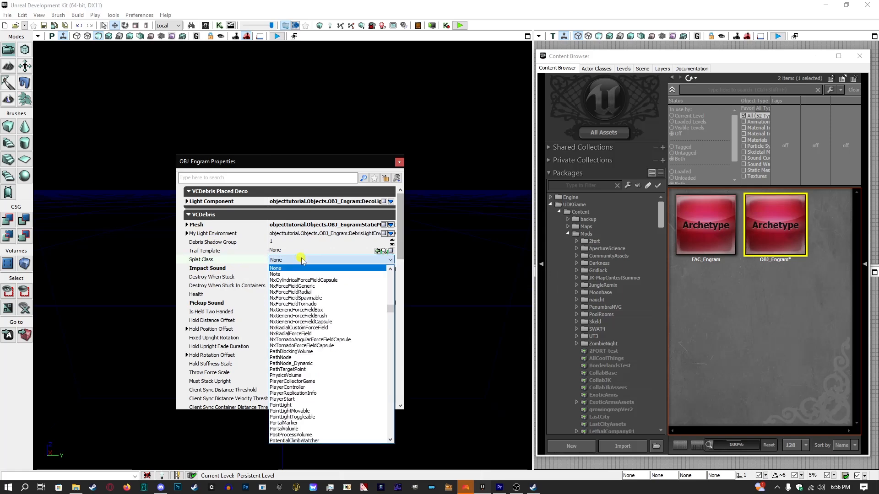
{"action": "left_click_drag", "start_coordinate": [390, 310], "coordinate": [405, 369]}
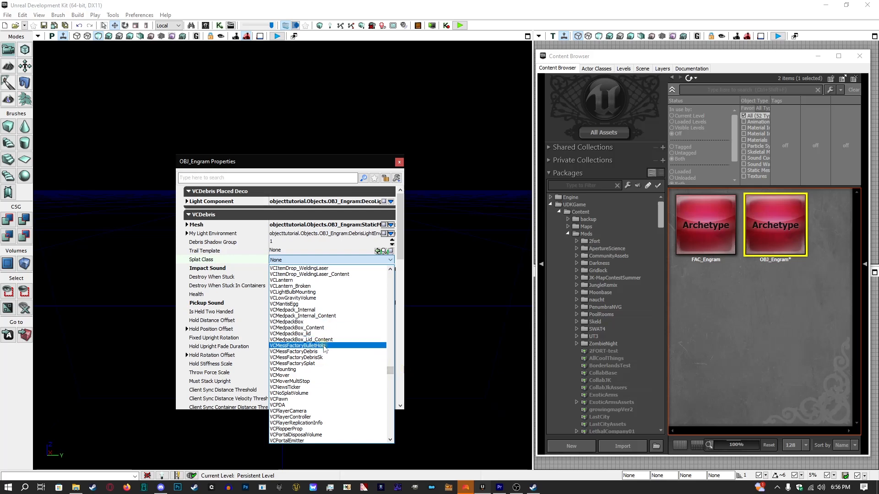
{"action": "scroll", "coordinate": [324, 348], "scroll_direction": "down", "scroll_amount": 1}
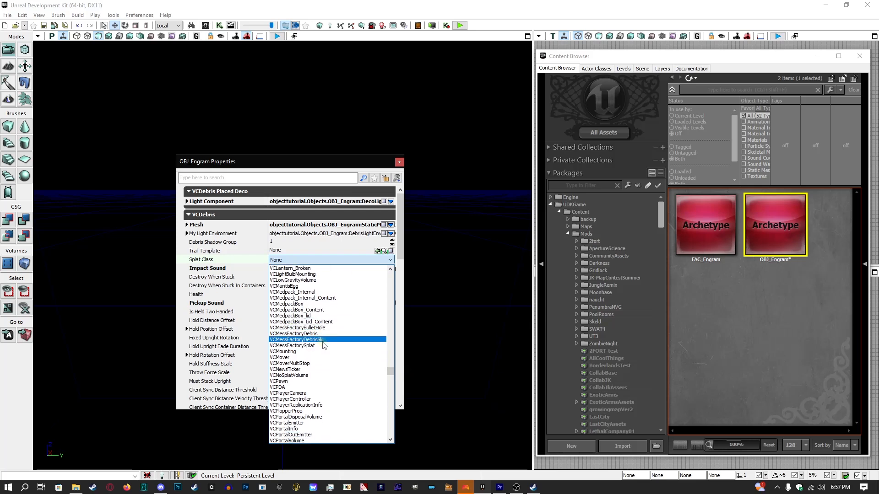
{"action": "left_click", "coordinate": [636, 133]}
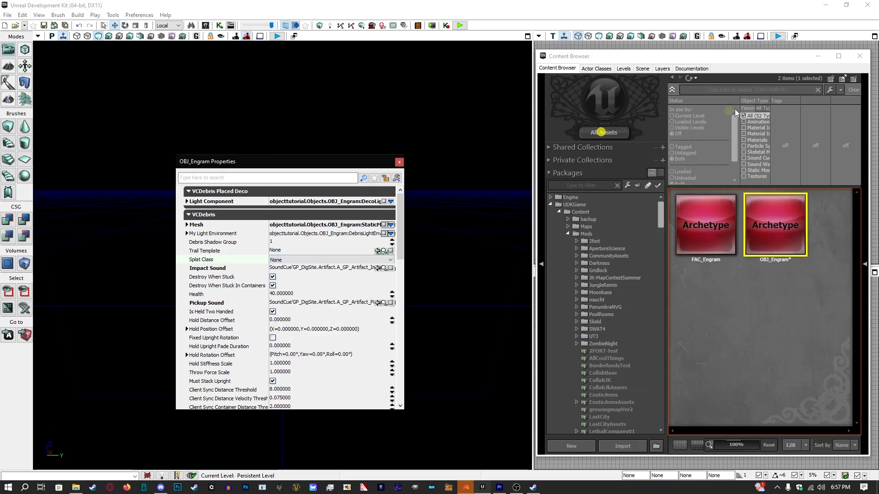
Search all assets for "gib" and browse the matching assets.
{"action": "left_click", "coordinate": [730, 92]}
{"action": "type", "text": "gib"}
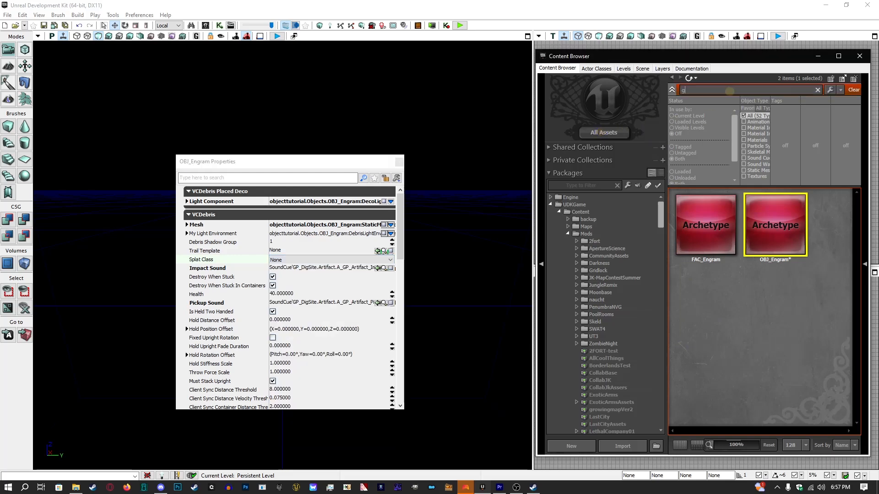
{"action": "left_click", "coordinate": [614, 133]}
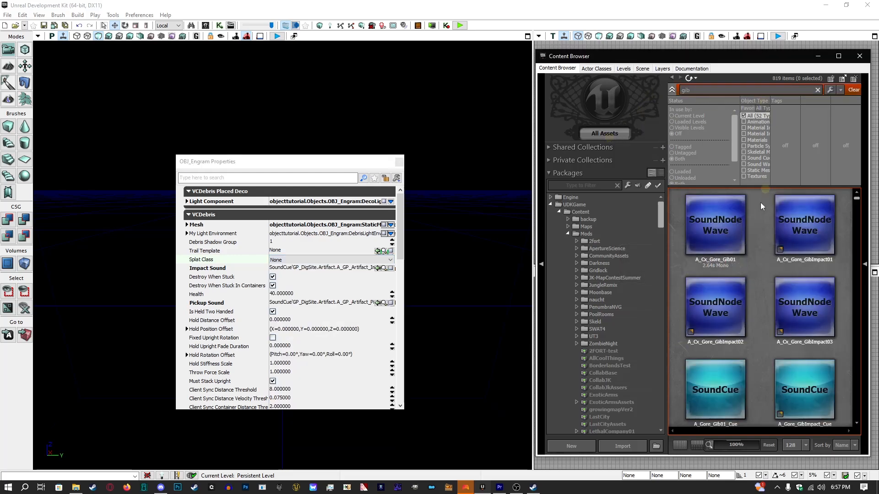
{"action": "scroll", "coordinate": [797, 301], "scroll_direction": "down", "scroll_amount": 1}
{"action": "scroll", "coordinate": [828, 296], "scroll_direction": "down", "scroll_amount": 5}
Search all assets for "chunk" and open the Arc_Factory_Debris_Meat_Chunk01 archetype's properties.
{"action": "left_click_drag", "start_coordinate": [705, 90], "coordinate": [583, 90]}
{"action": "type", "text": "chunk"}
{"action": "scroll", "coordinate": [782, 298], "scroll_direction": "down", "scroll_amount": 1}
{"action": "scroll", "coordinate": [770, 291], "scroll_direction": "up", "scroll_amount": 1}
{"action": "scroll", "coordinate": [745, 312], "scroll_direction": "down", "scroll_amount": 1}
{"action": "double_click", "coordinate": [745, 312]}
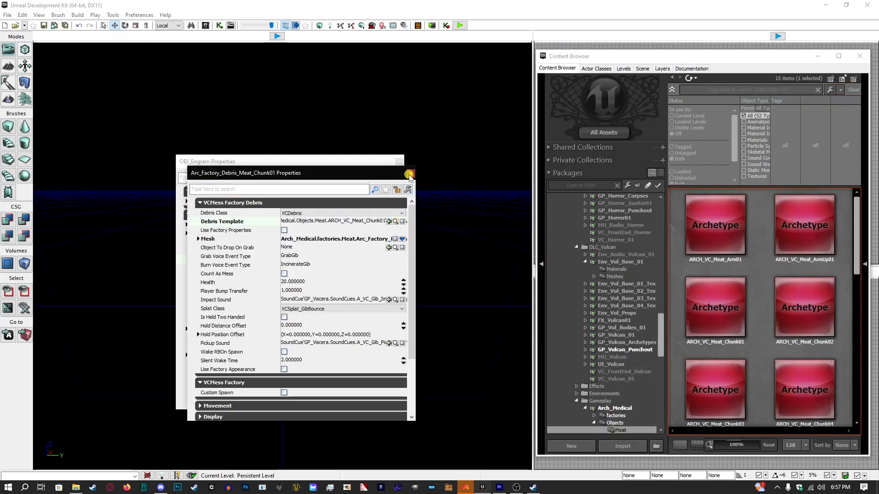
Open ARCH_VC_Meat_Chunk01's properties, examine the VCSplat classes offered for its Splat Class, and close the window.
{"action": "double_click", "coordinate": [733, 298]}
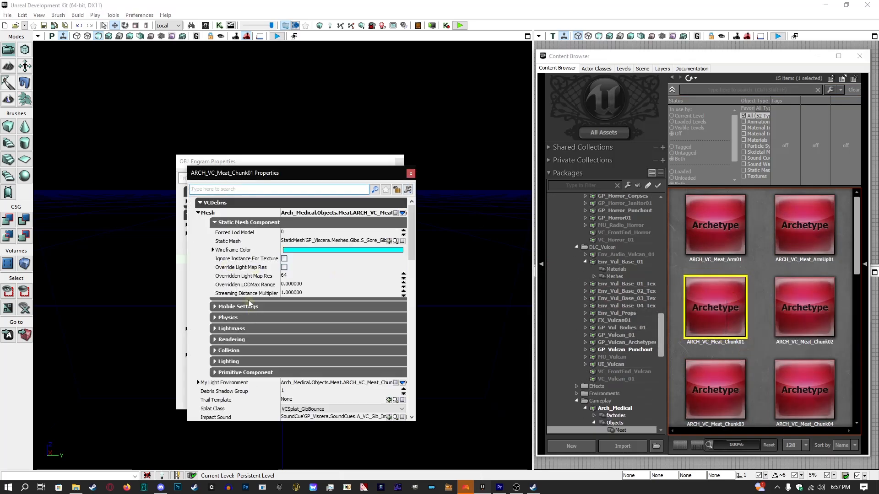
{"action": "left_click", "coordinate": [233, 223]}
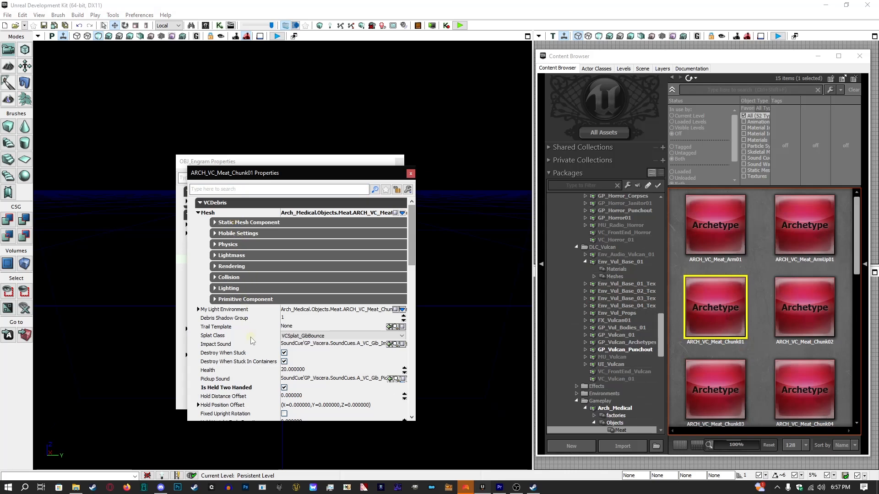
{"action": "left_click", "coordinate": [293, 338]}
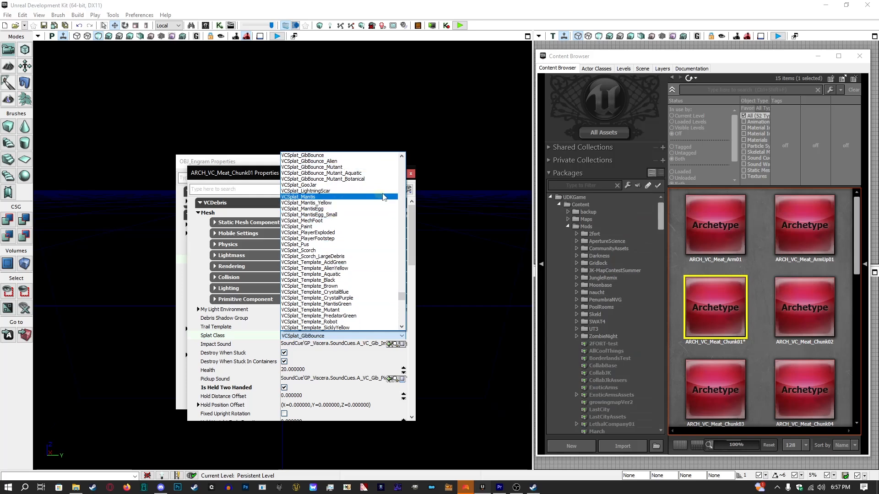
{"action": "left_click", "coordinate": [261, 170]}
{"action": "left_click", "coordinate": [411, 174]}
Browse further down OBJ_Engram's Splat Class options and close the list without picking a class.
{"action": "left_click", "coordinate": [302, 260]}
{"action": "scroll", "coordinate": [311, 323], "scroll_direction": "down", "scroll_amount": 5}
{"action": "scroll", "coordinate": [311, 324], "scroll_direction": "down", "scroll_amount": 18}
{"action": "left_click_drag", "start_coordinate": [391, 339], "coordinate": [389, 393]}
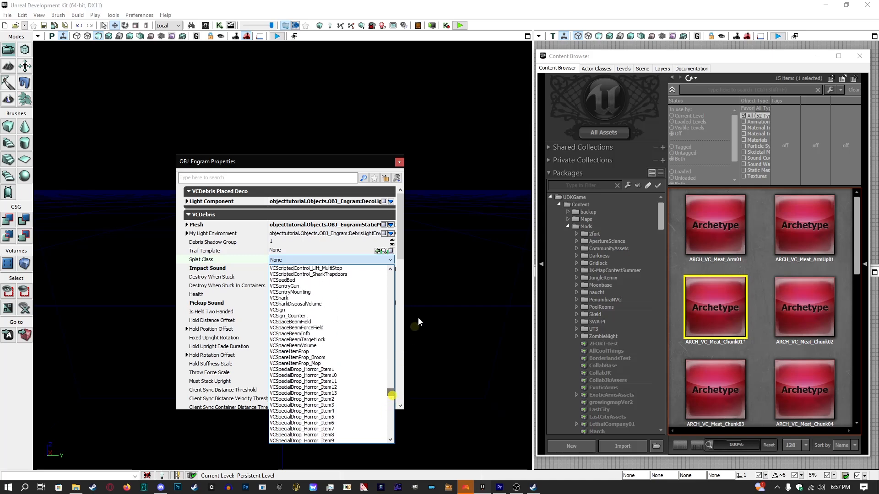
{"action": "left_click", "coordinate": [297, 261]}
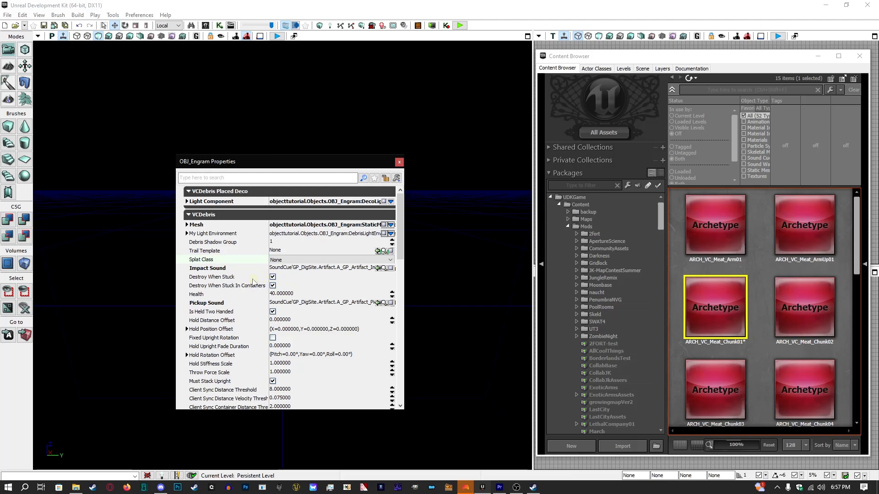
Examine OBJ_Engram's debris properties from Health and the hold offsets through throw force, client sync and physics delay.
{"action": "left_click", "coordinate": [213, 297]}
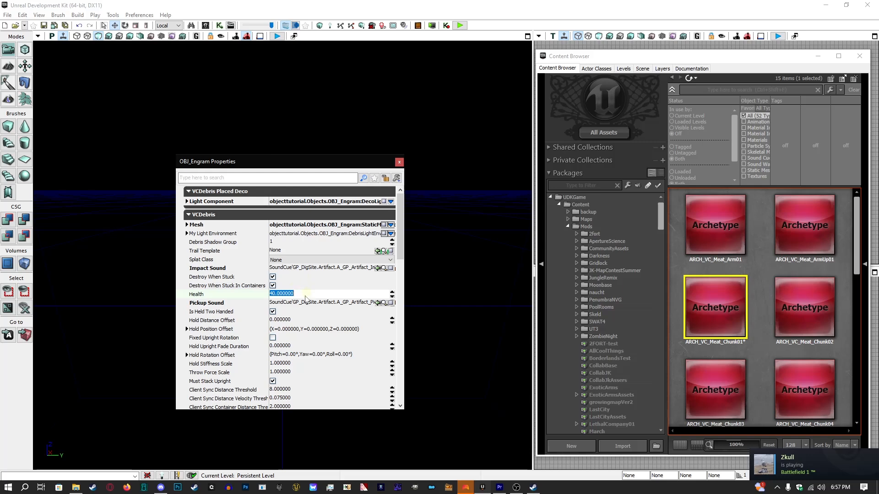
{"action": "left_click", "coordinate": [289, 321]}
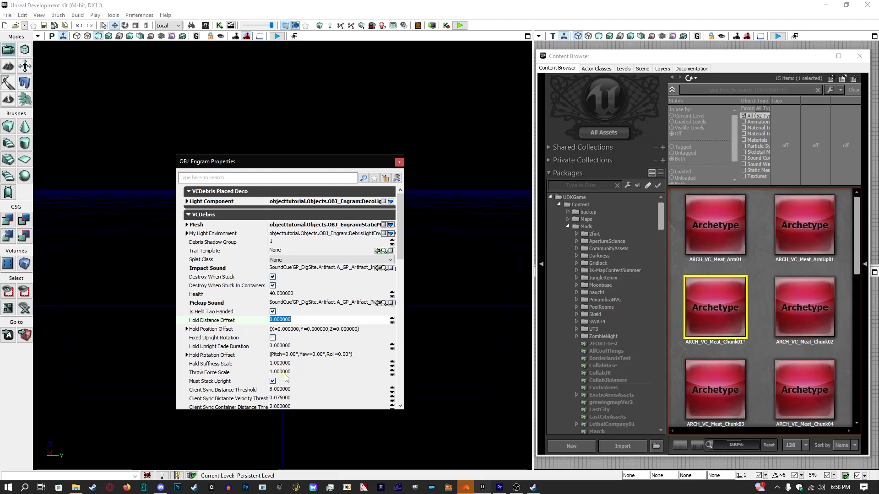
{"action": "scroll", "coordinate": [285, 381], "scroll_direction": "down", "scroll_amount": 1}
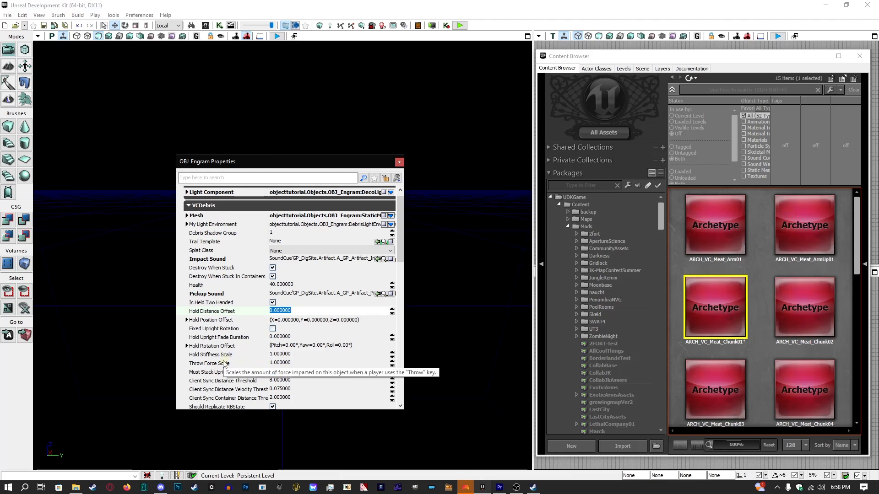
{"action": "scroll", "coordinate": [217, 364], "scroll_direction": "down", "scroll_amount": 3}
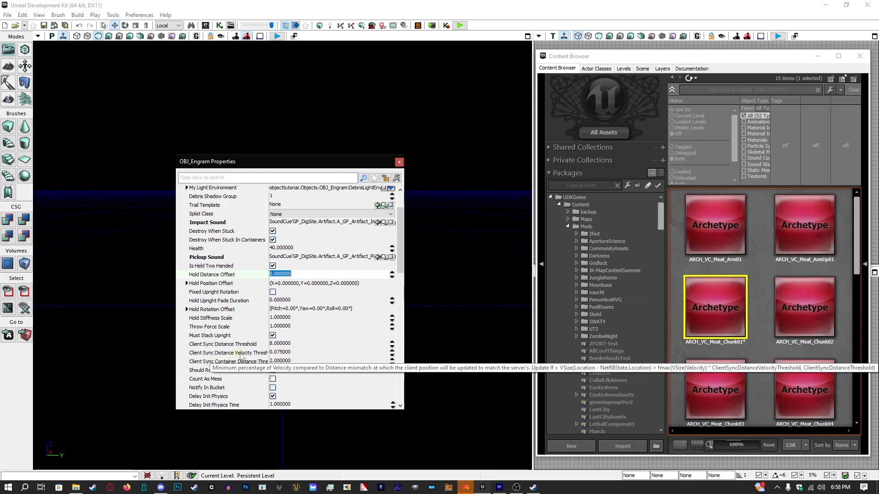
{"action": "scroll", "coordinate": [252, 361], "scroll_direction": "down", "scroll_amount": 2}
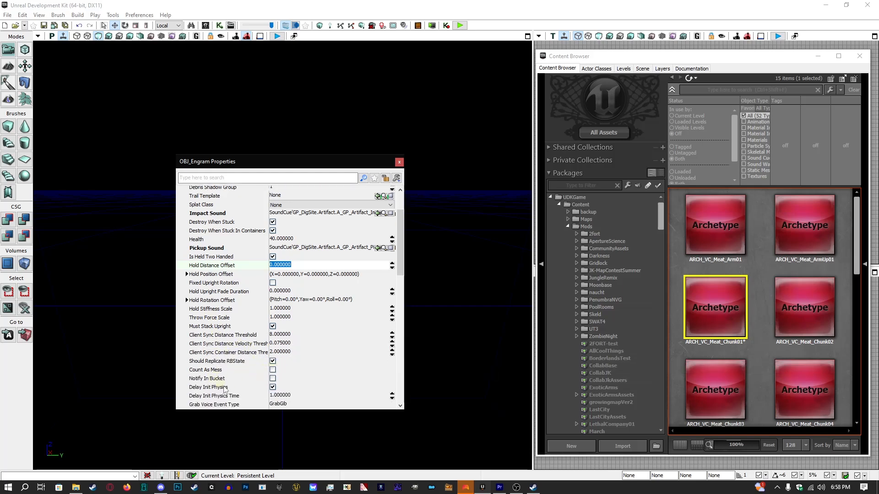
{"action": "scroll", "coordinate": [225, 388], "scroll_direction": "down", "scroll_amount": 1}
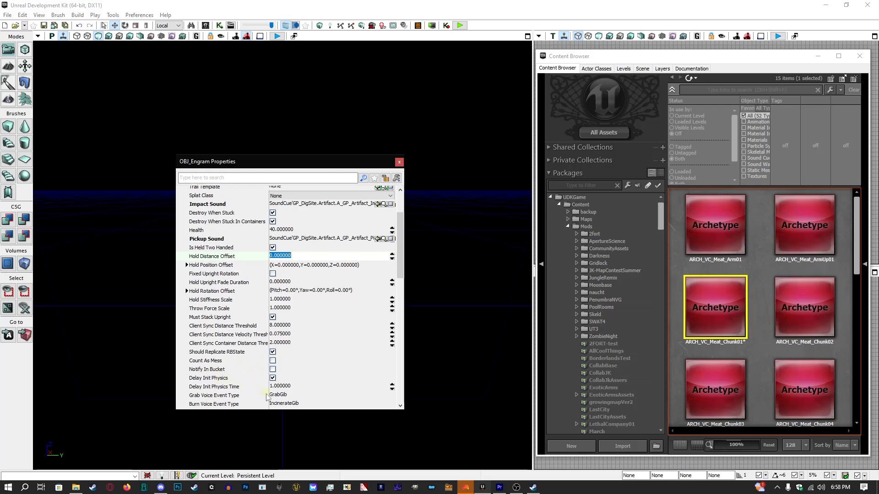
Review OBJ_Engram's voice event, collectible, burning, penalty, goo and wall attachment properties, and close its properties window.
{"action": "scroll", "coordinate": [254, 393], "scroll_direction": "down", "scroll_amount": 1}
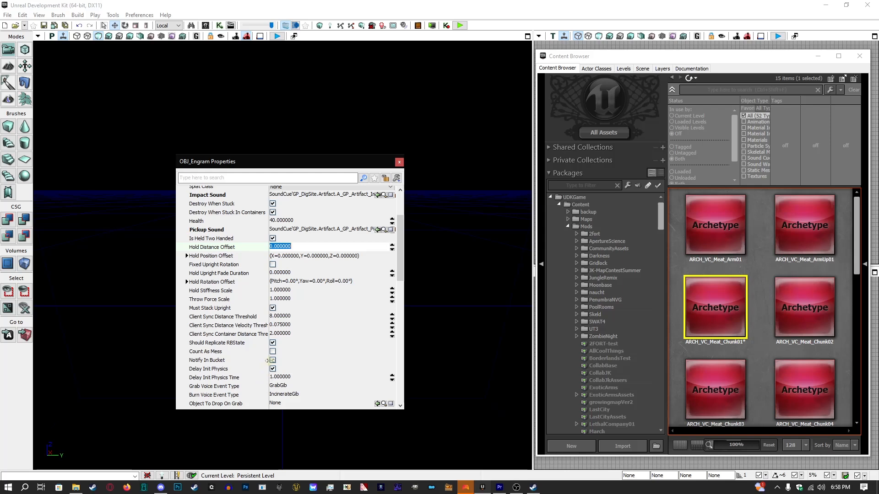
{"action": "scroll", "coordinate": [281, 351], "scroll_direction": "down", "scroll_amount": 2}
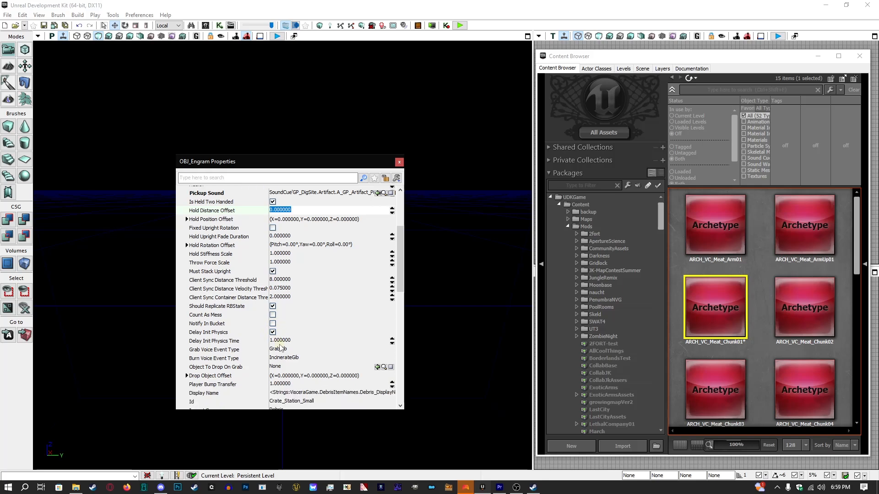
{"action": "scroll", "coordinate": [280, 348], "scroll_direction": "down", "scroll_amount": 2}
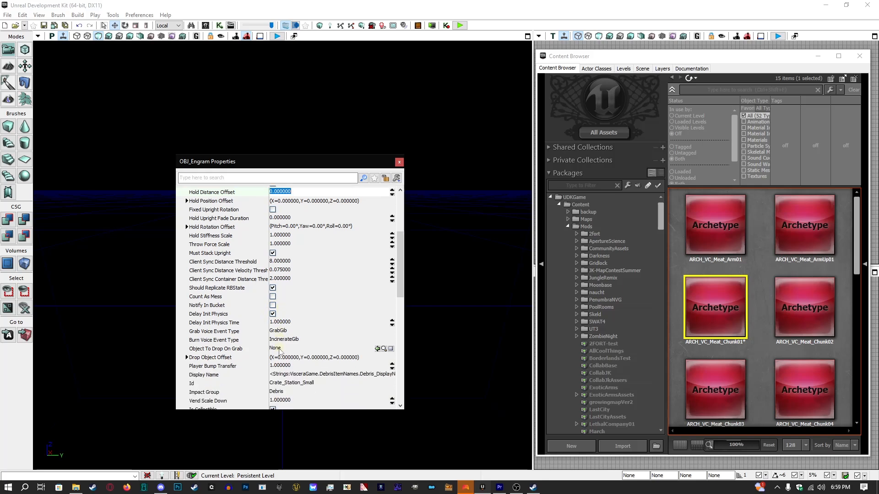
{"action": "scroll", "coordinate": [279, 350], "scroll_direction": "down", "scroll_amount": 2}
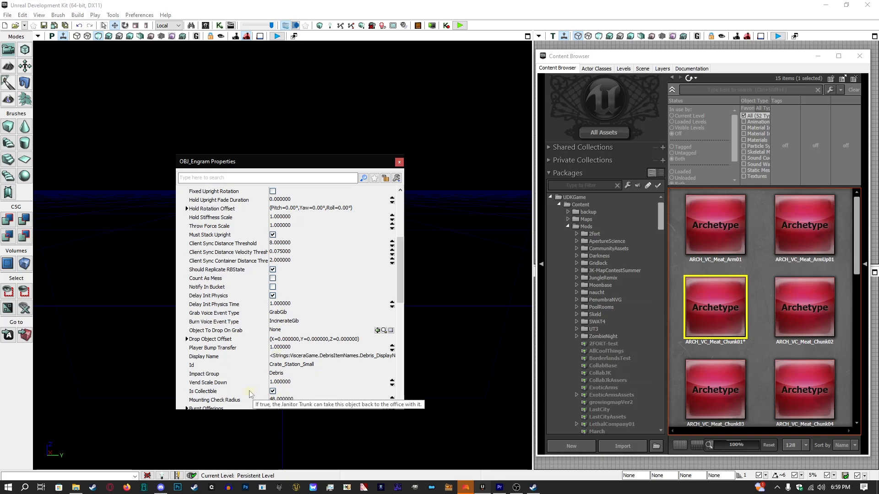
{"action": "scroll", "coordinate": [249, 395], "scroll_direction": "down", "scroll_amount": 2}
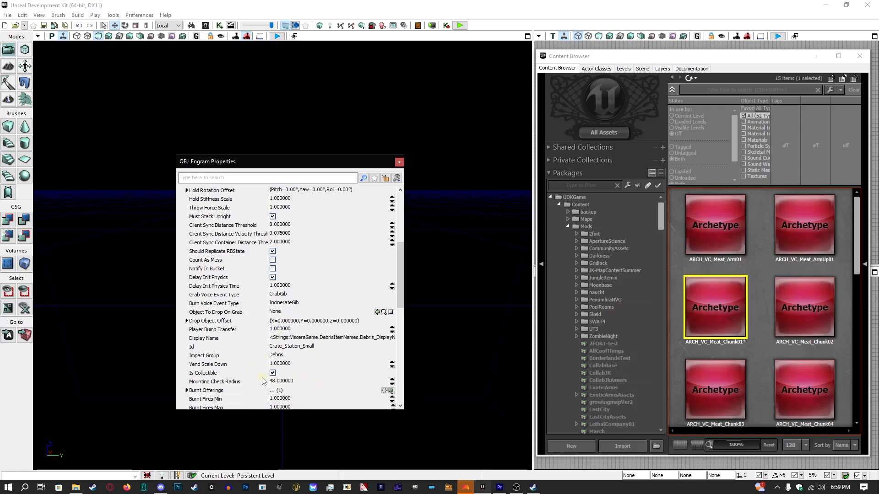
{"action": "scroll", "coordinate": [252, 379], "scroll_direction": "down", "scroll_amount": 4}
{"action": "scroll", "coordinate": [251, 380], "scroll_direction": "down", "scroll_amount": 2}
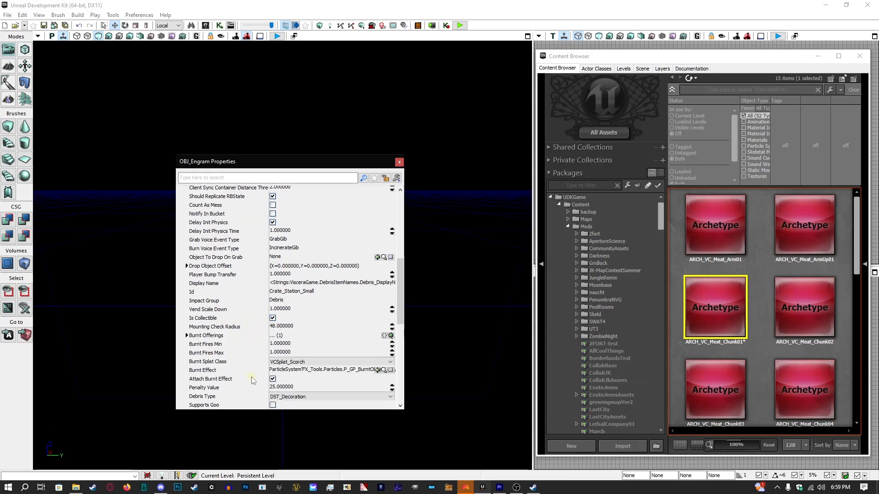
{"action": "scroll", "coordinate": [226, 389], "scroll_direction": "down", "scroll_amount": 1}
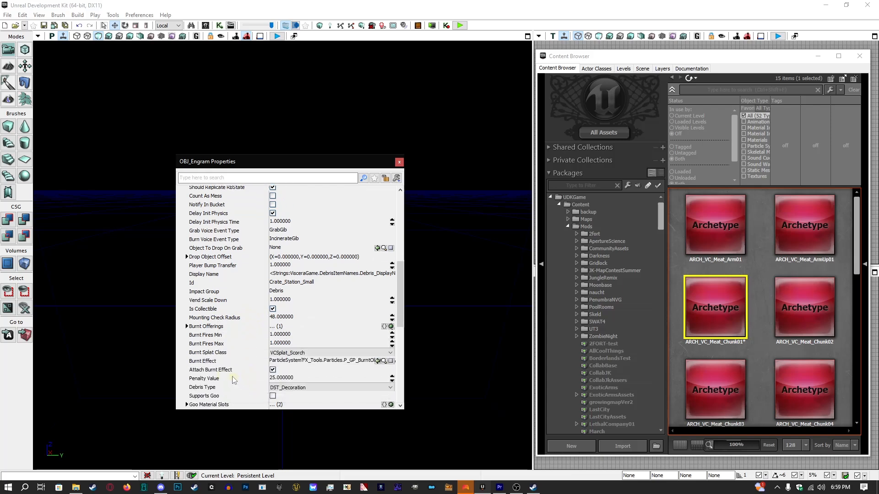
{"action": "scroll", "coordinate": [219, 361], "scroll_direction": "down", "scroll_amount": 3}
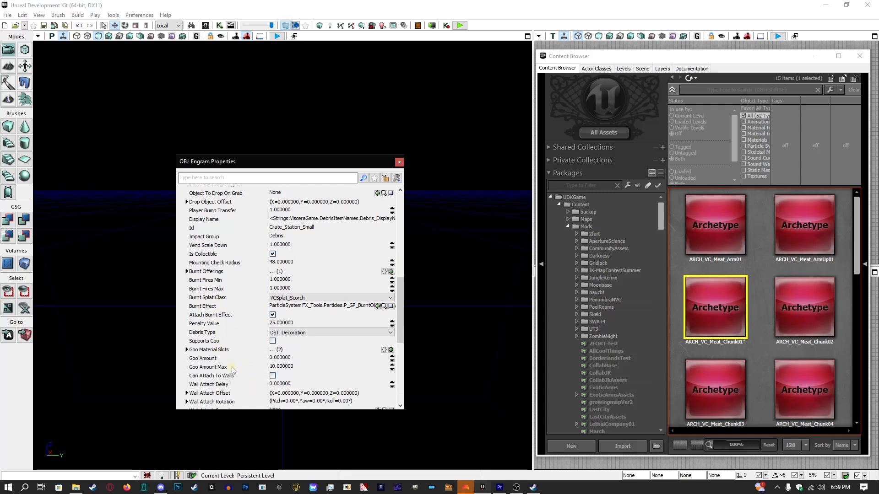
{"action": "scroll", "coordinate": [232, 370], "scroll_direction": "down", "scroll_amount": 4}
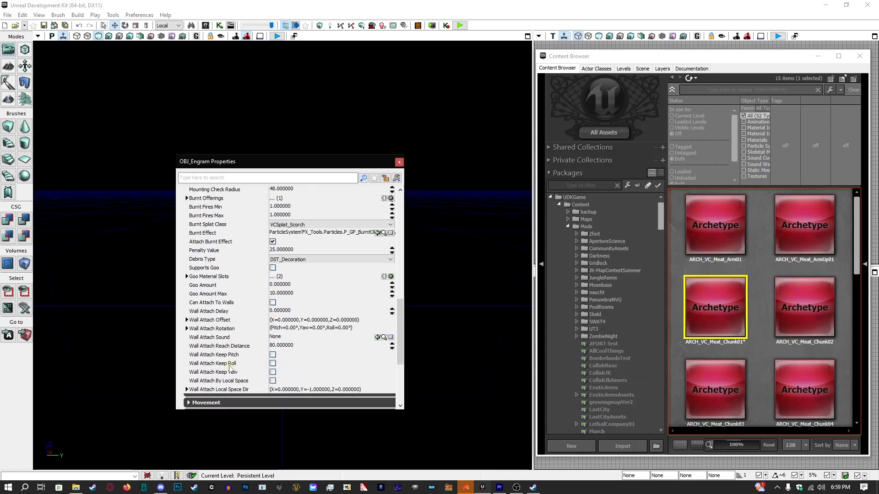
{"action": "left_click", "coordinate": [399, 162]}
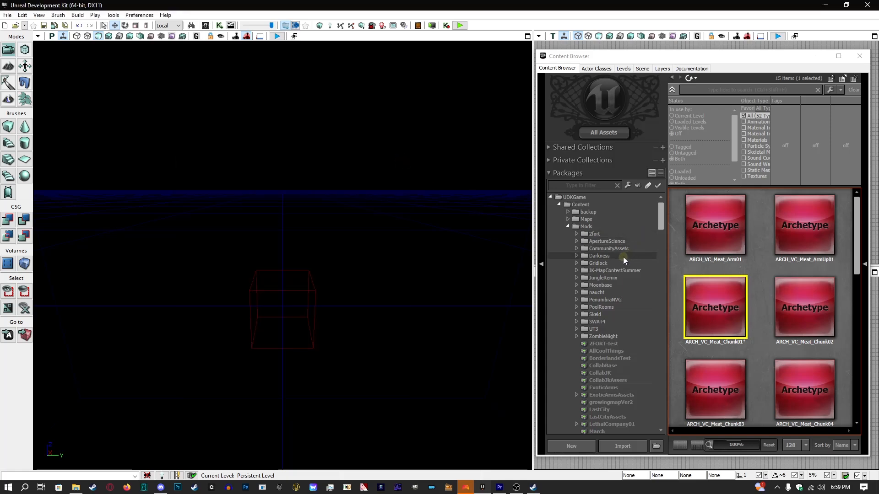
Find the objecttutorial package among the Mods packages and select it.
{"action": "scroll", "coordinate": [619, 302], "scroll_direction": "down", "scroll_amount": 6}
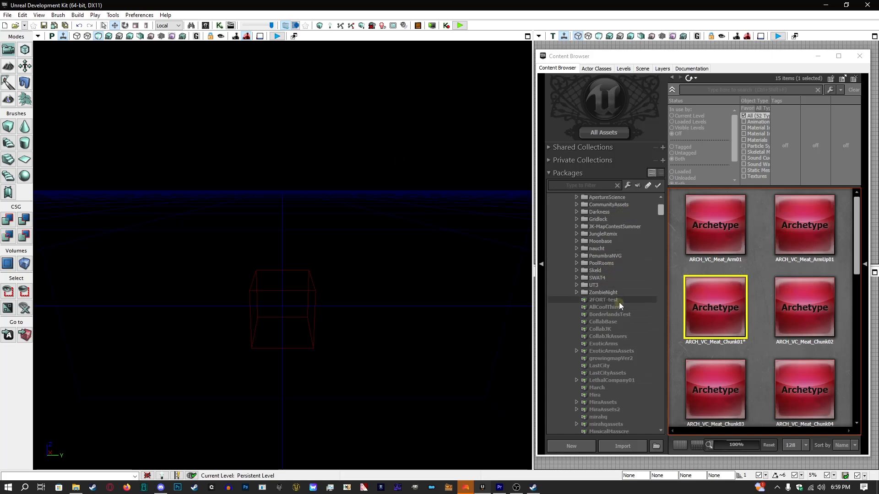
{"action": "scroll", "coordinate": [619, 304], "scroll_direction": "down", "scroll_amount": 1}
{"action": "left_click", "coordinate": [633, 351]}
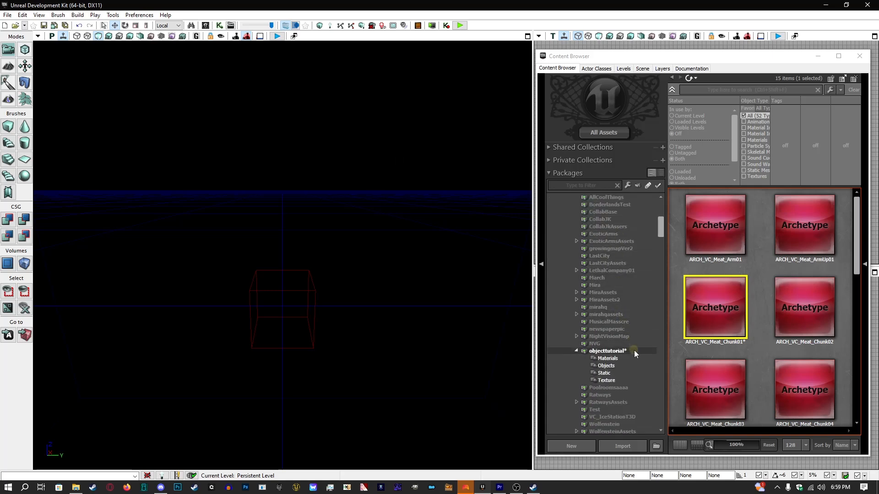